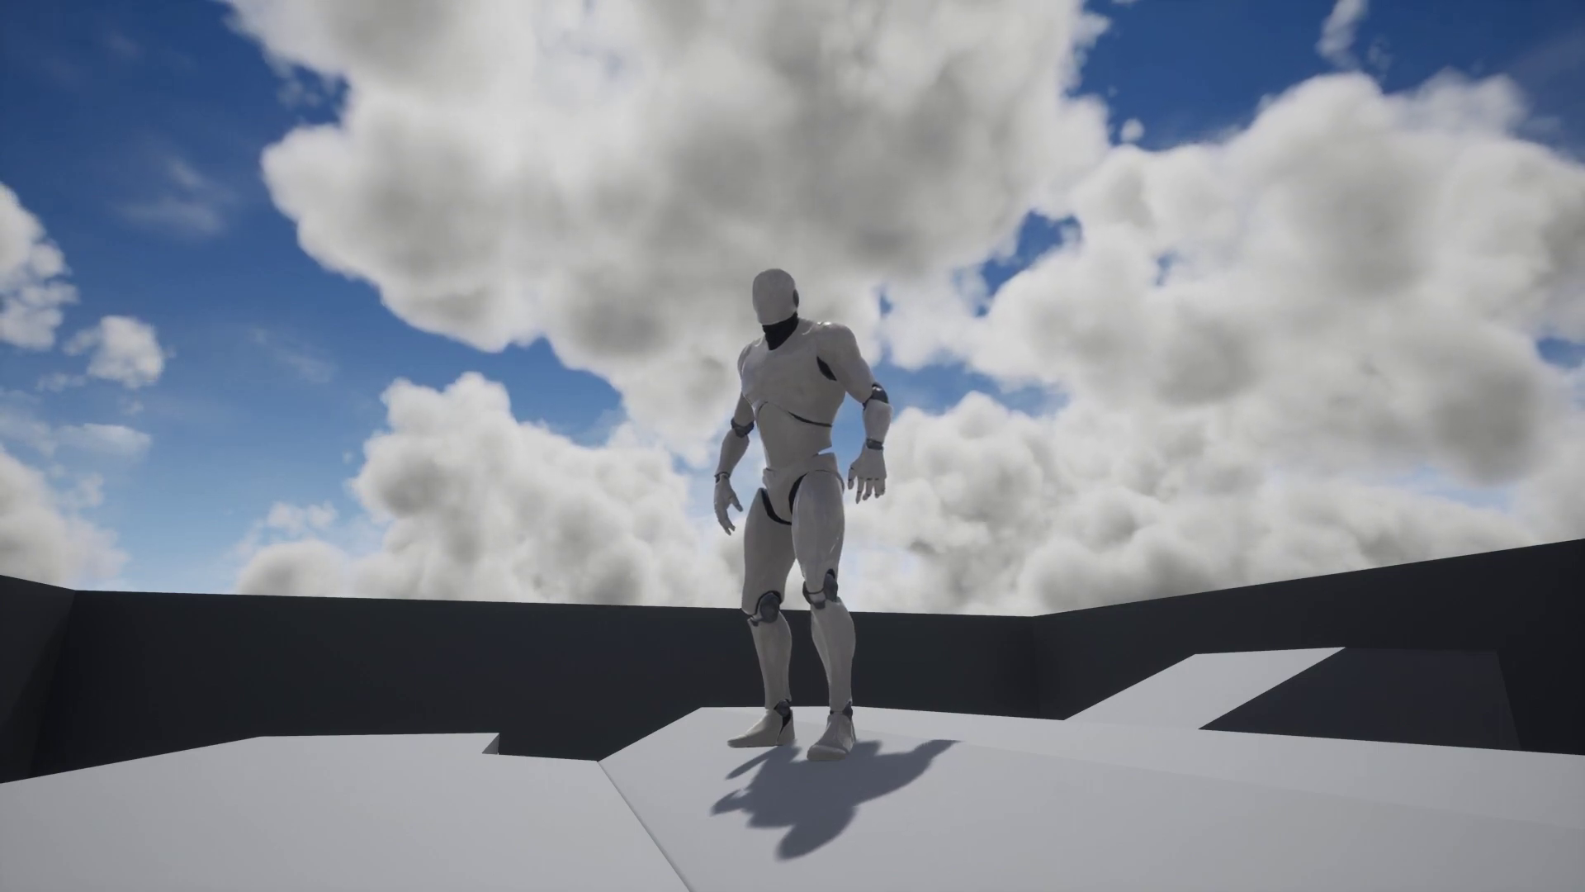
Enable the Volumetrics plugin and restart the editor to apply the change
{"action": "key", "text": "Escape"}
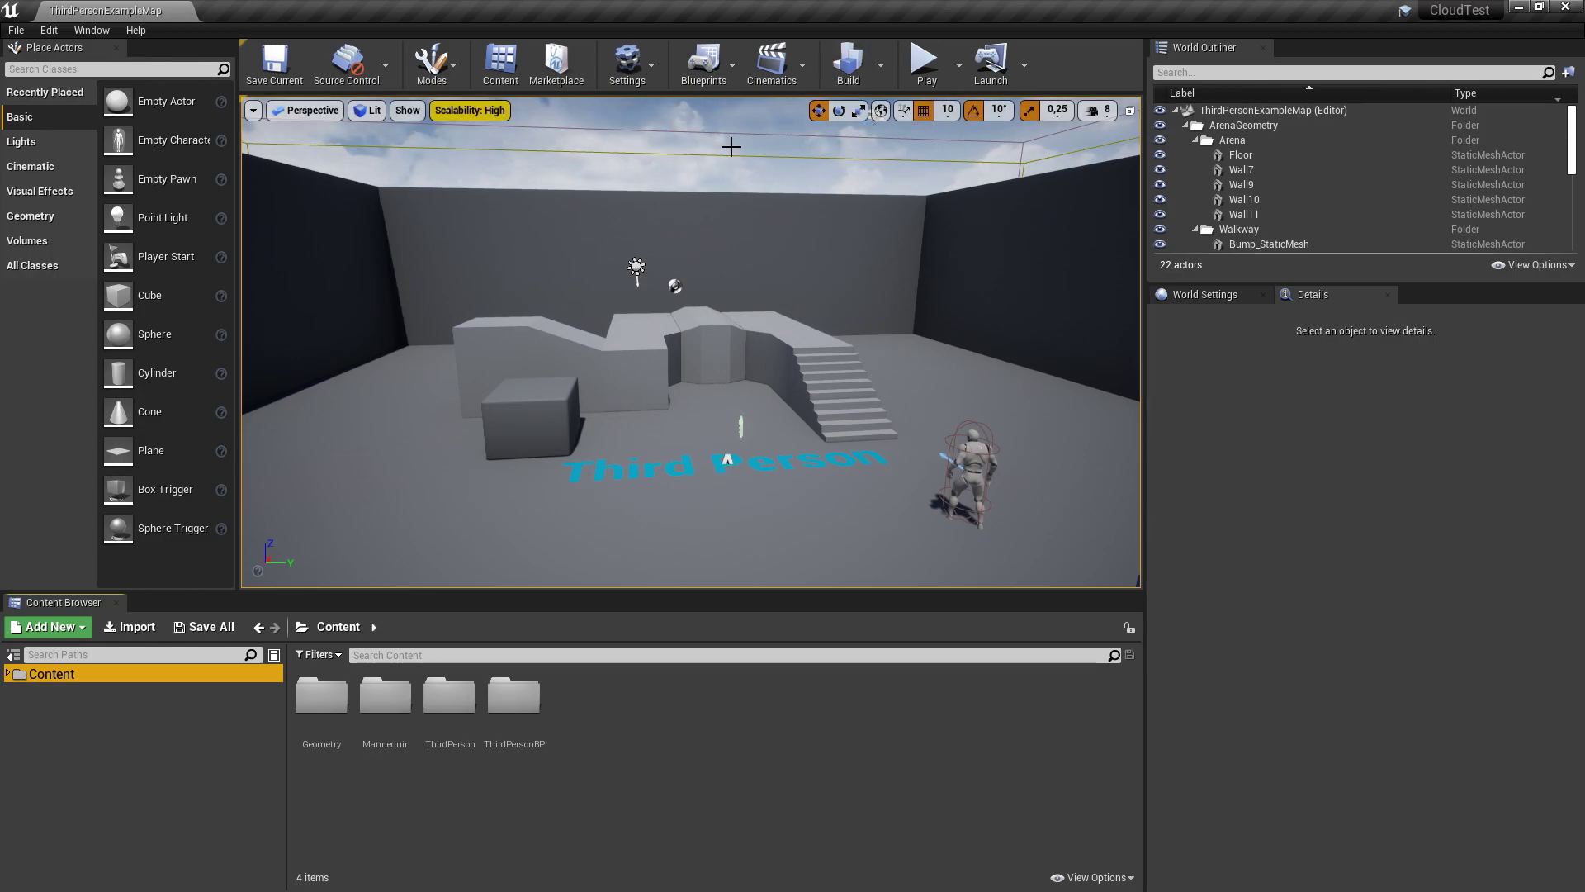
{"action": "left_click", "coordinate": [632, 66]}
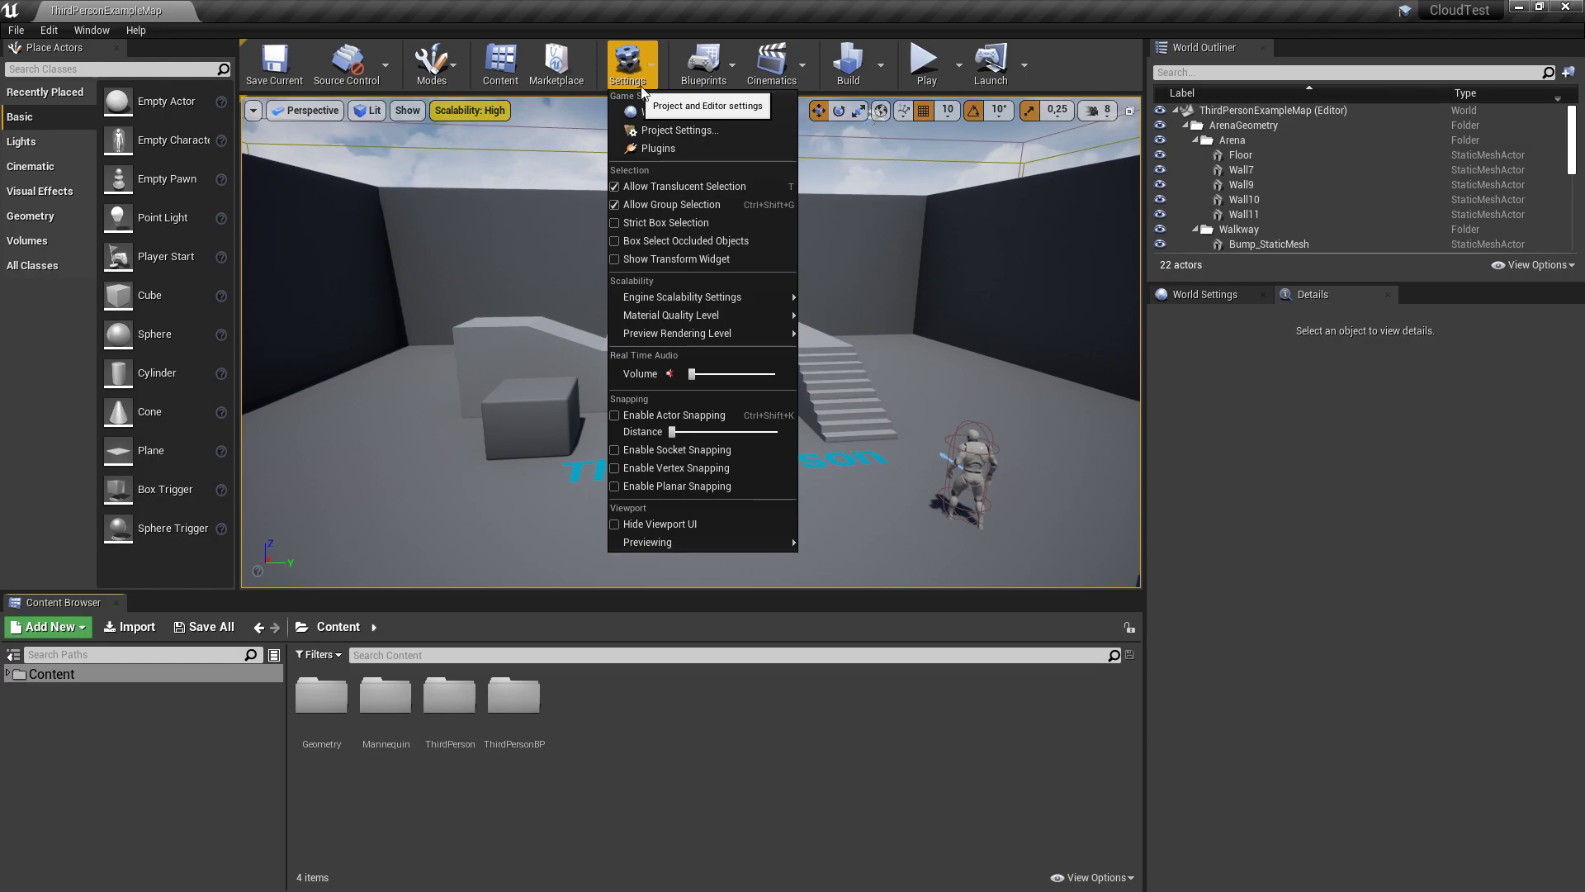
{"action": "left_click", "coordinate": [690, 151]}
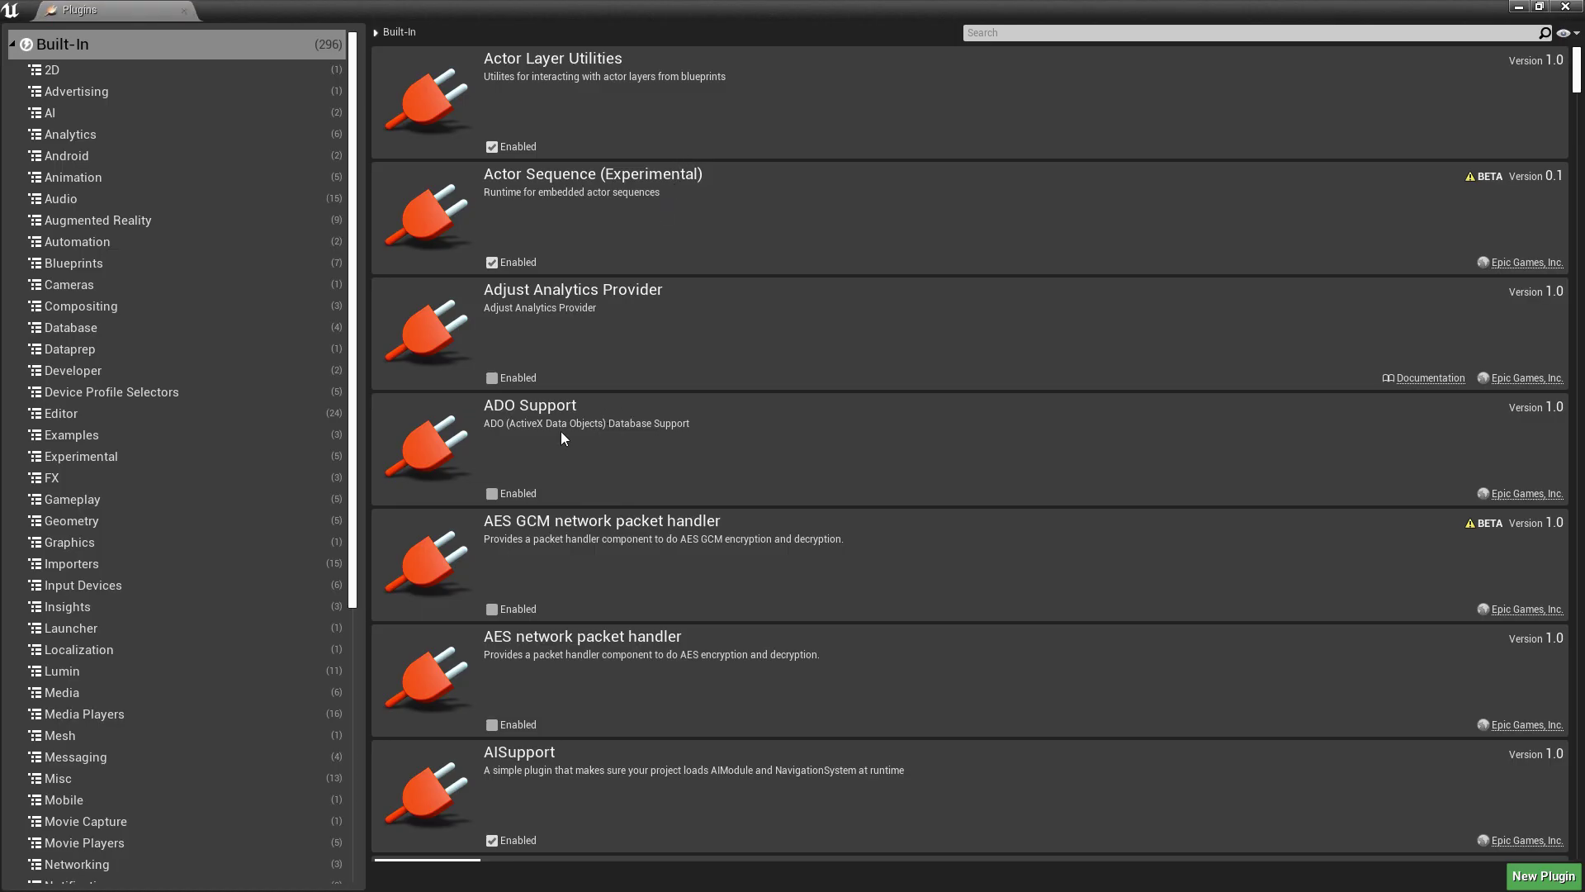
{"action": "left_click", "coordinate": [993, 33]}
{"action": "type", "text": "volum"}
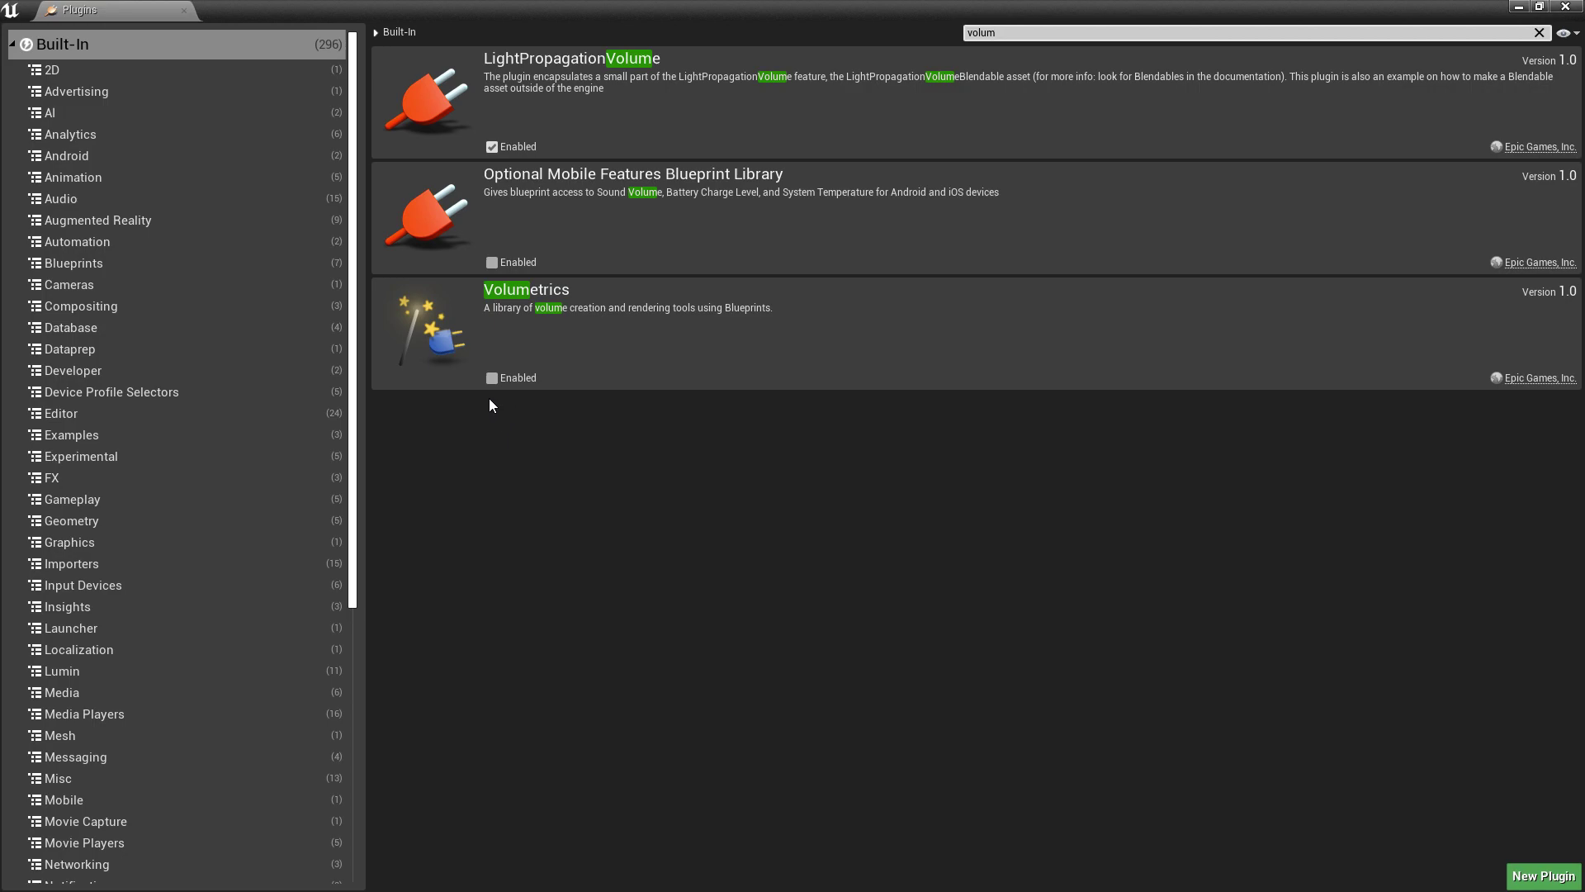
{"action": "left_click", "coordinate": [493, 377]}
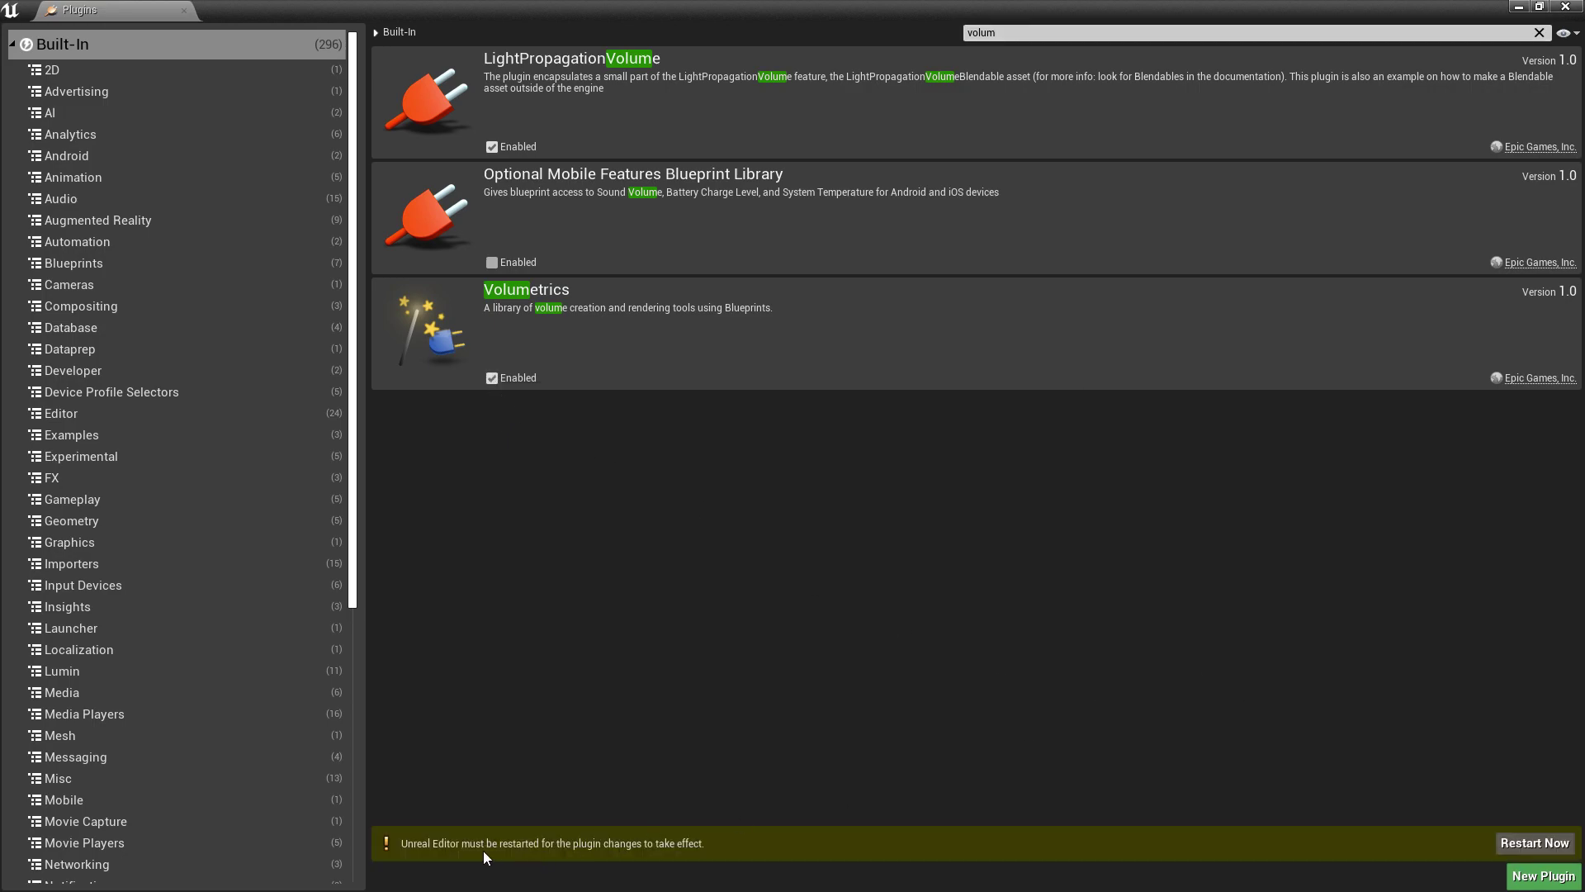
{"action": "left_click", "coordinate": [1533, 843]}
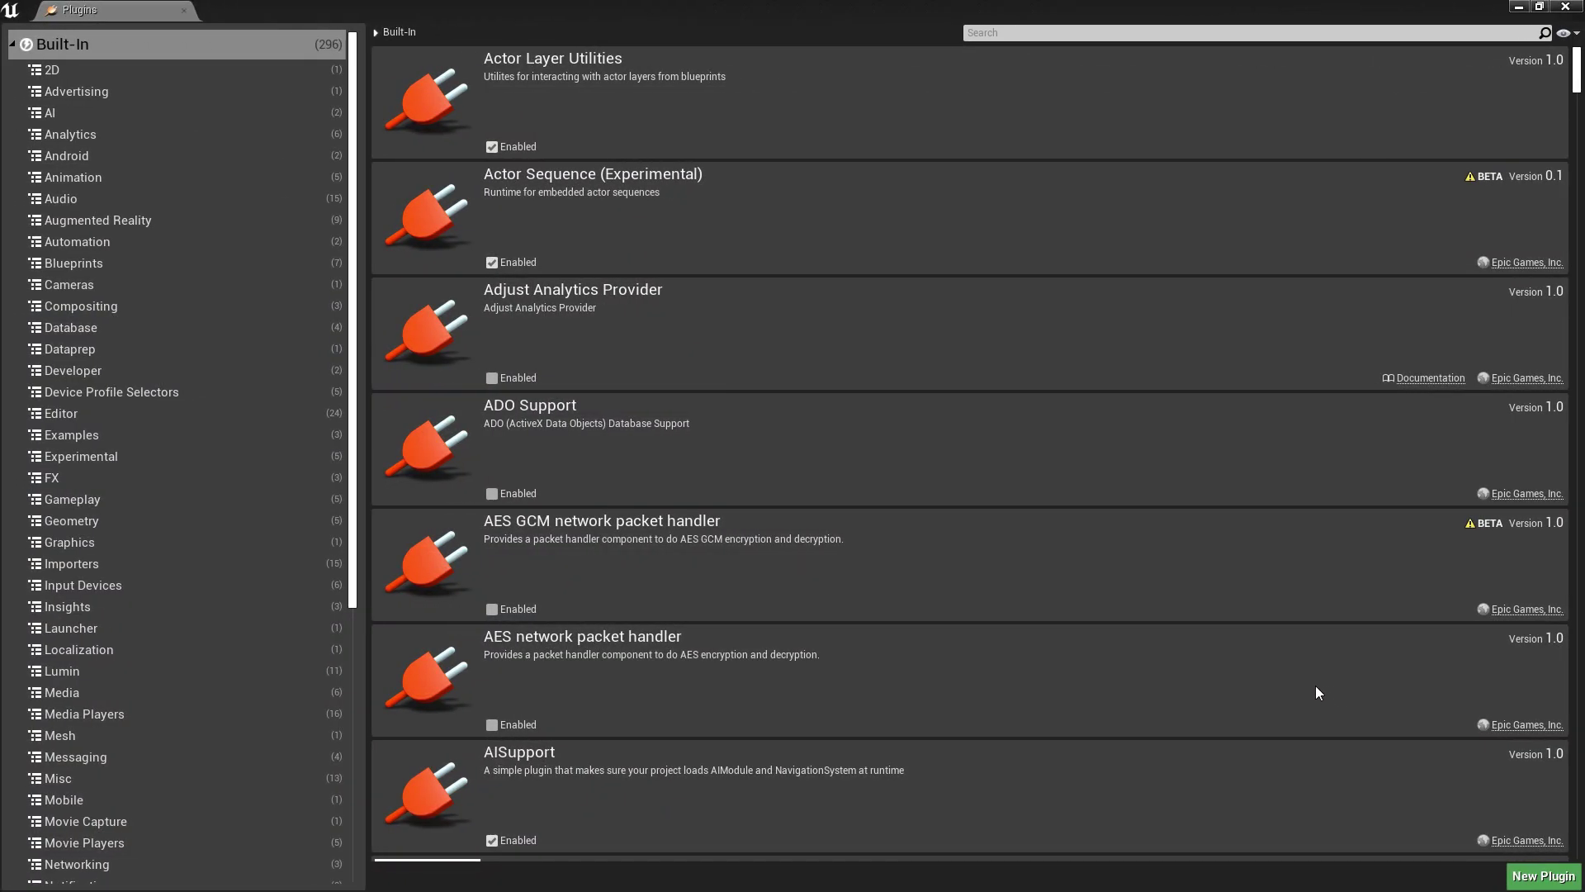
{"action": "left_click", "coordinate": [1566, 7]}
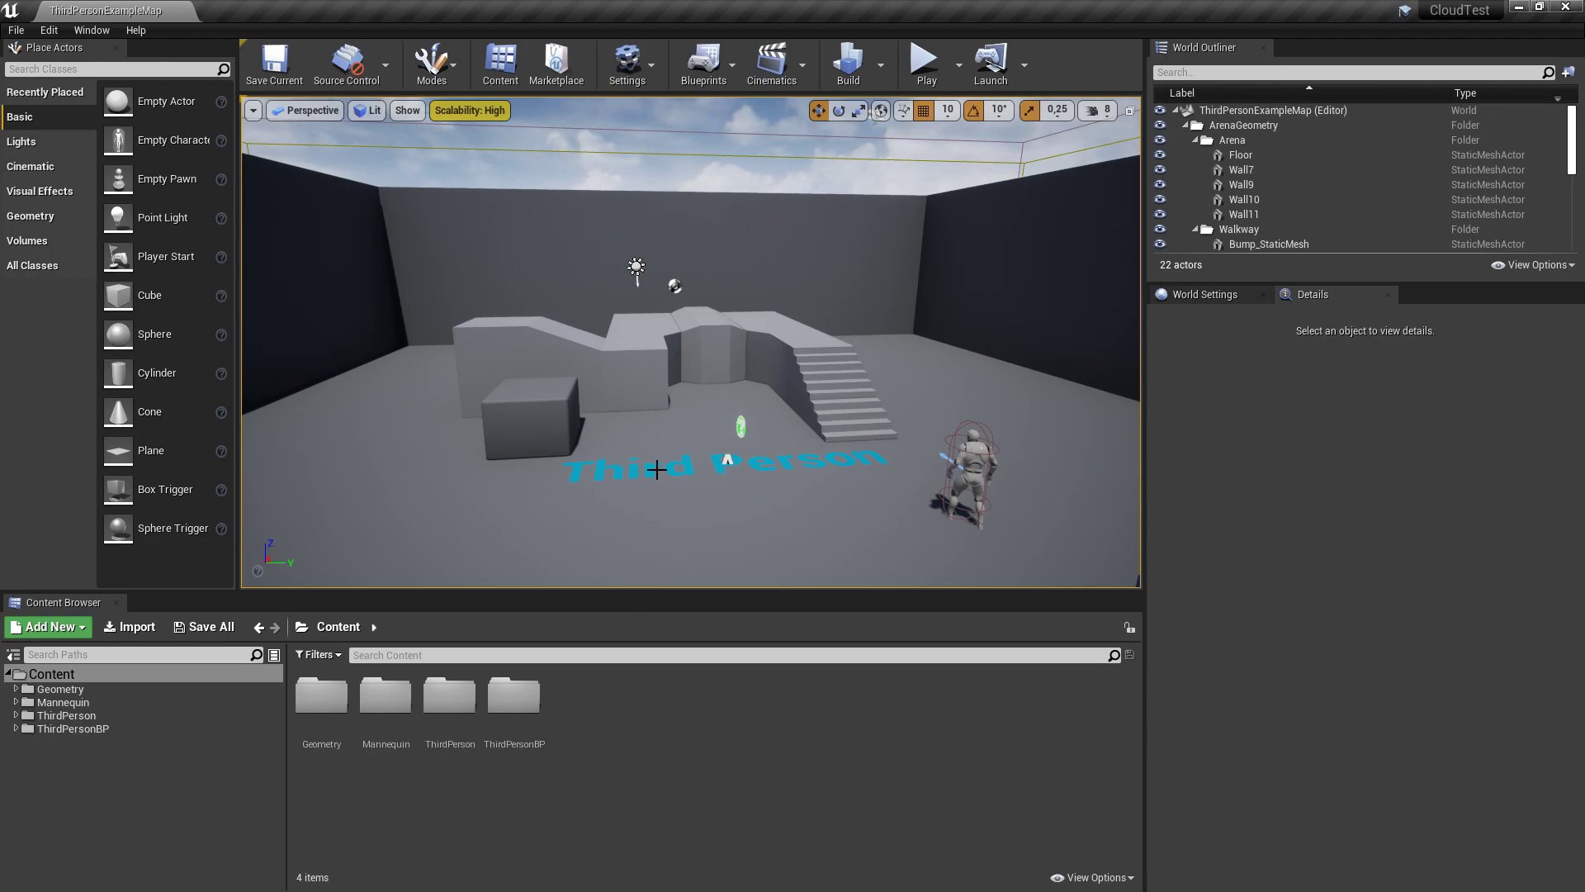
Turn on the display of engine content in the Content Browser
{"action": "right_click_drag", "start_coordinate": [657, 468], "coordinate": [662, 469]}
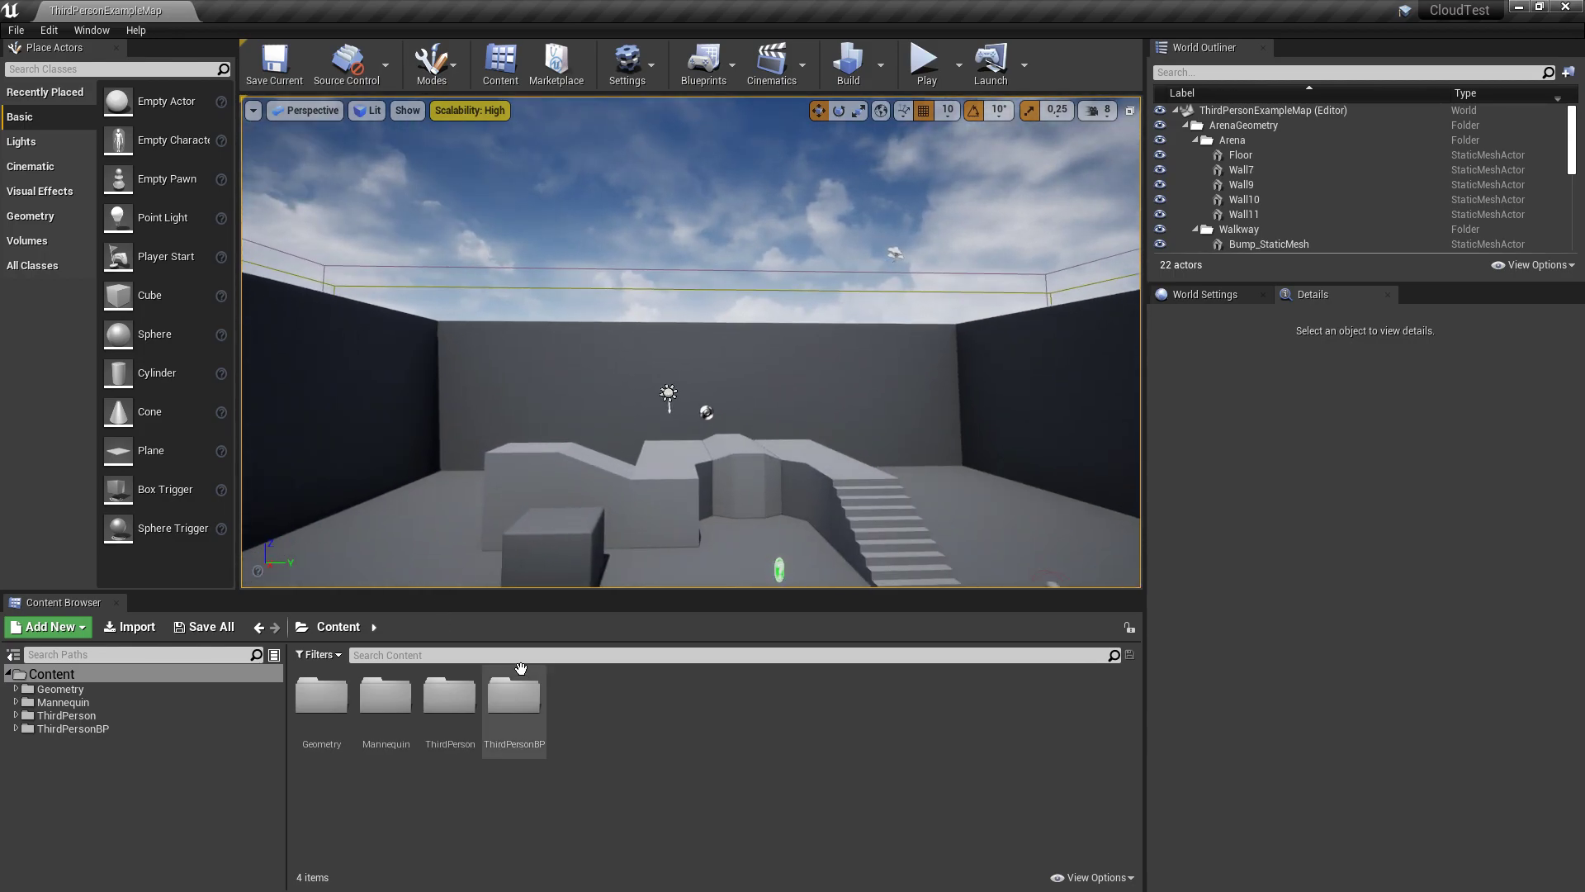
{"action": "left_click", "coordinate": [1127, 880]}
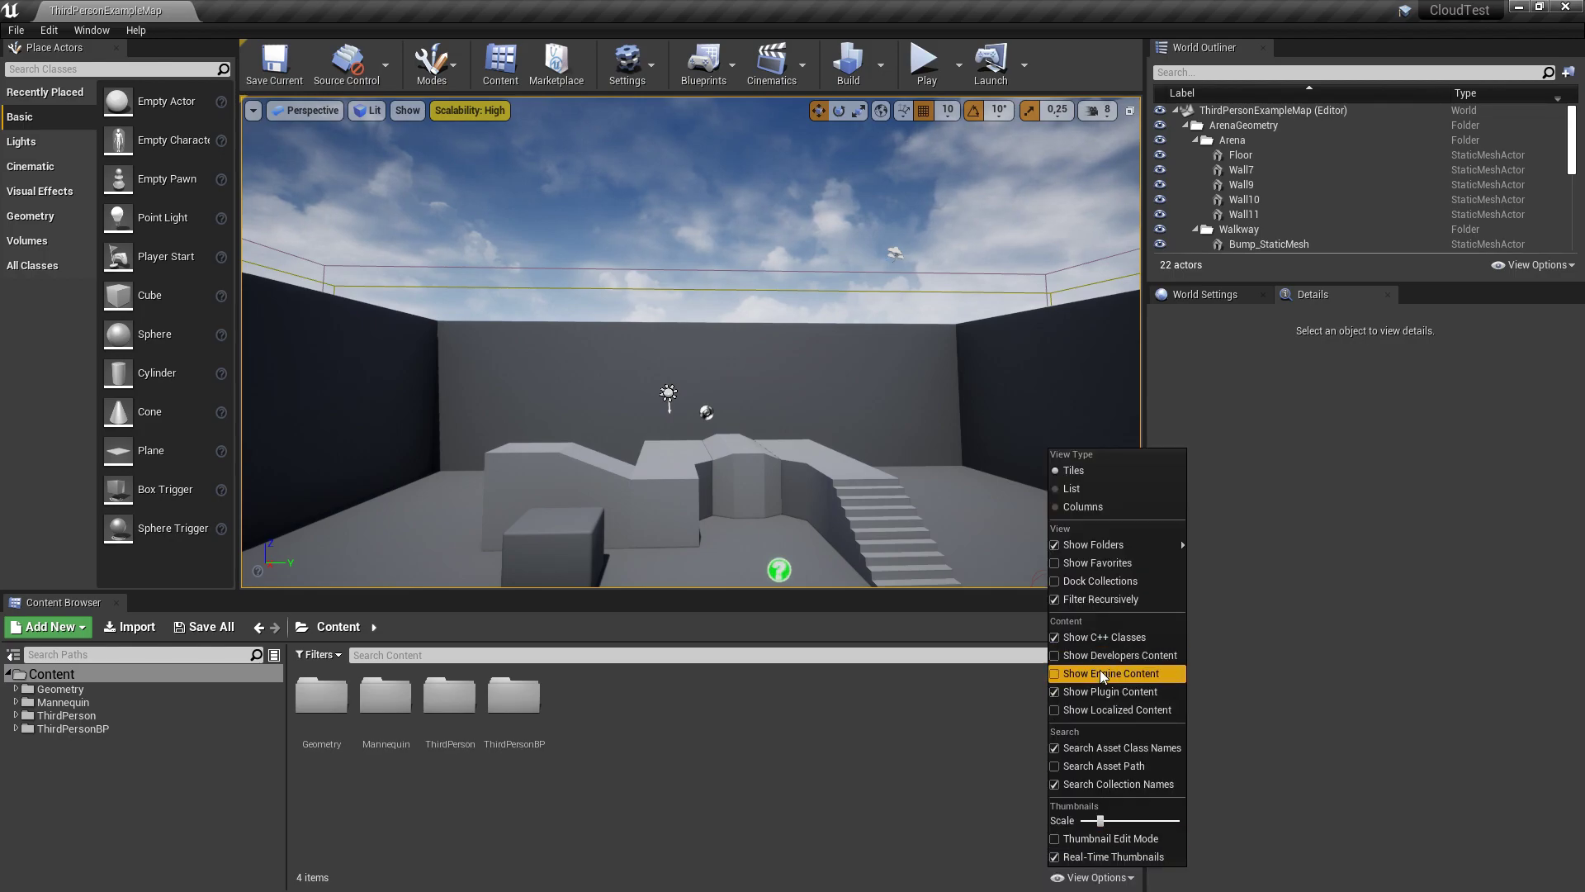
{"action": "left_click", "coordinate": [1056, 674]}
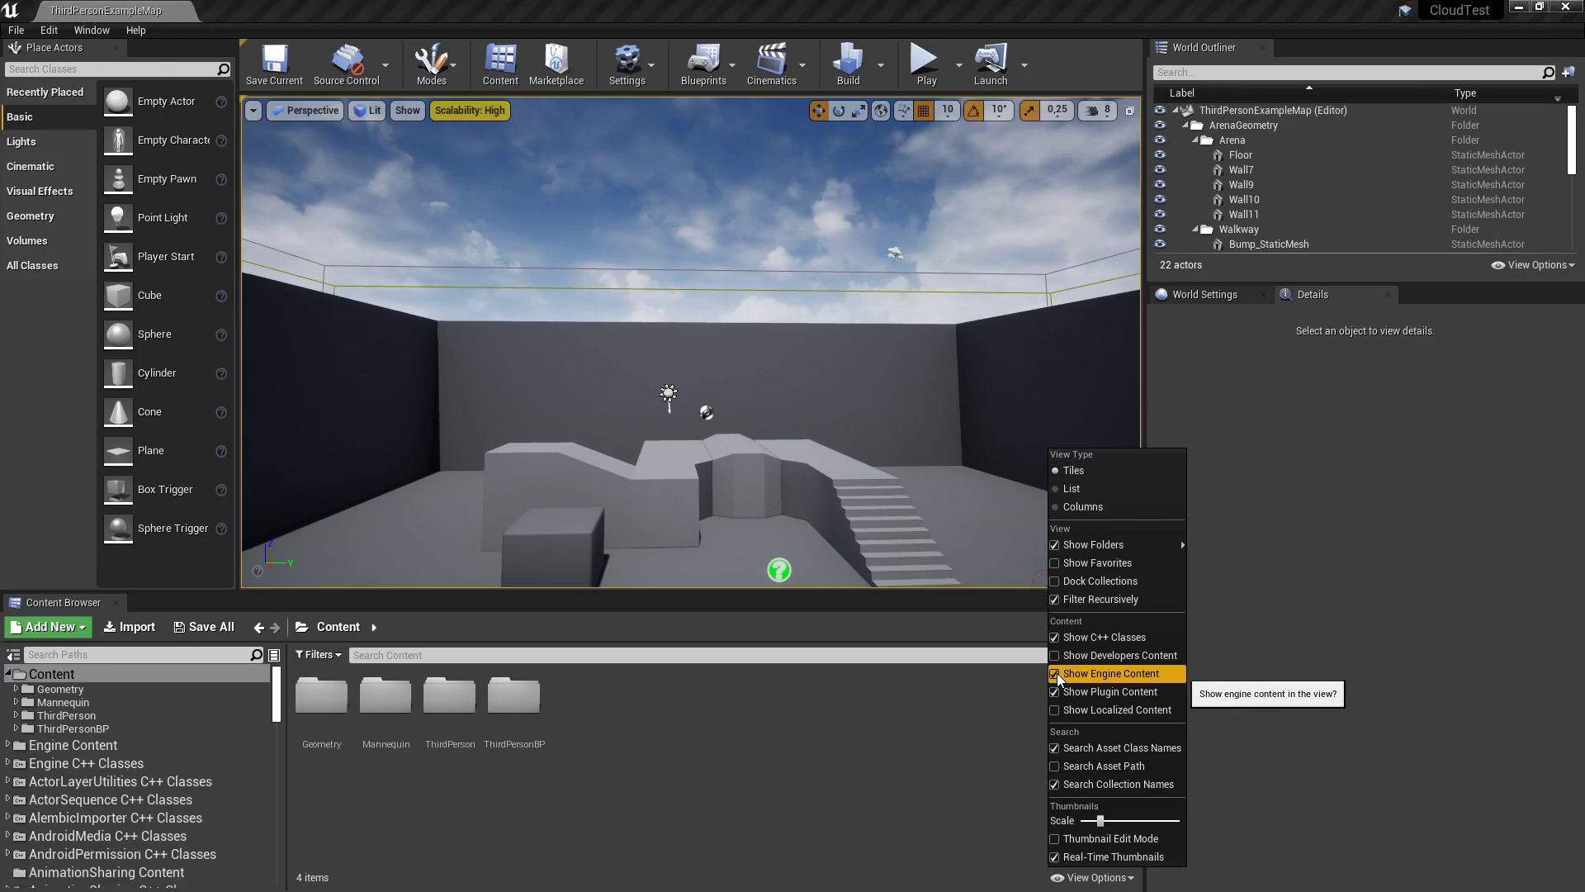
{"action": "left_click", "coordinate": [924, 728]}
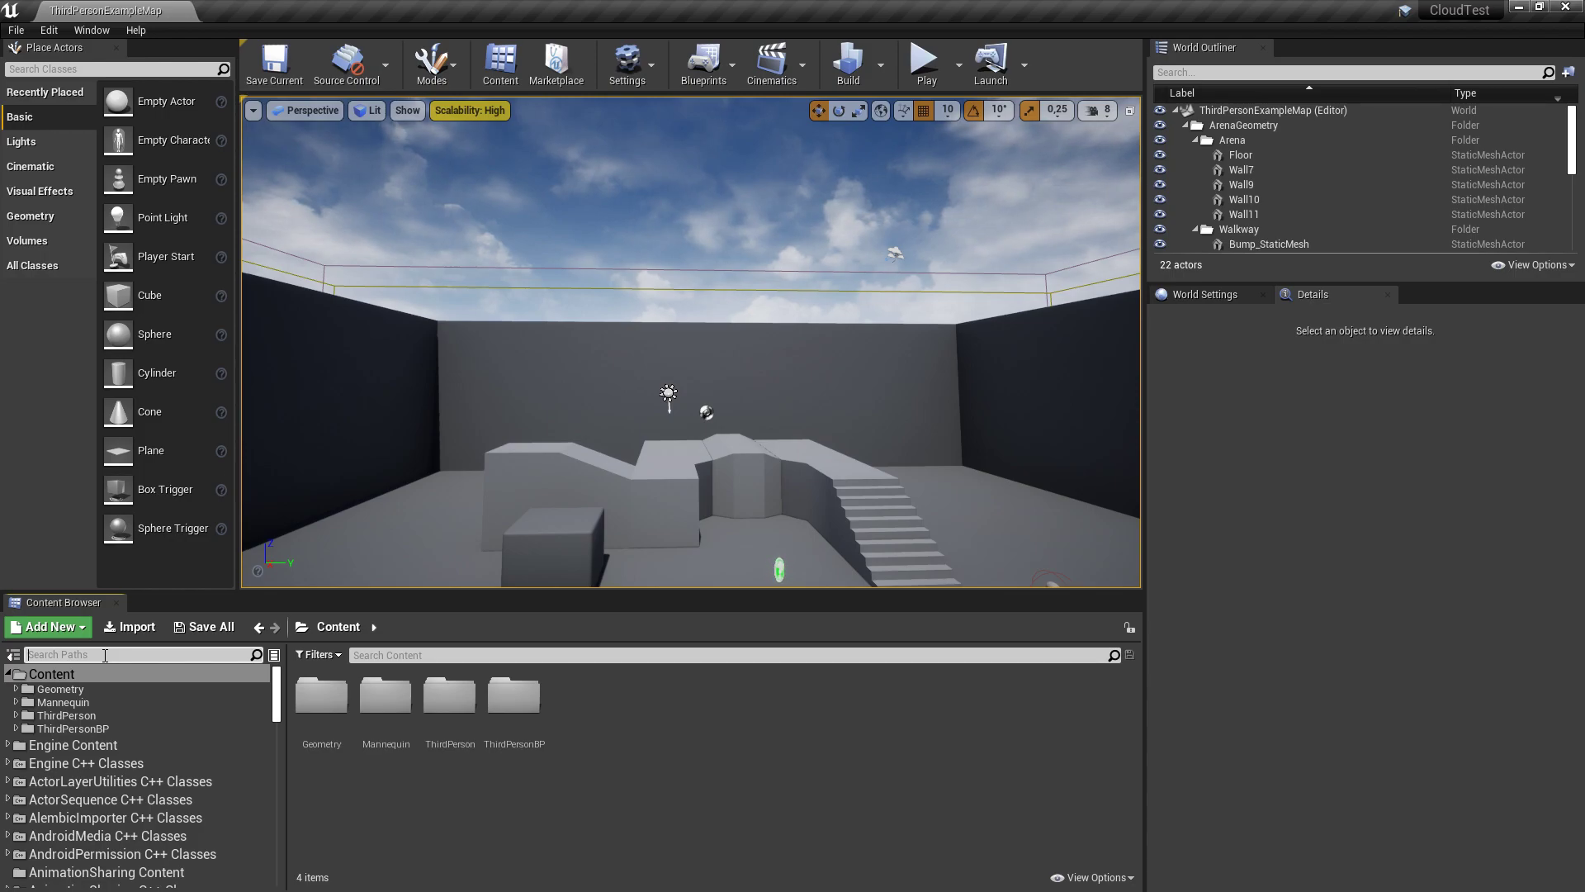
Find the Volumetrics plugin's Sky Blueprints folder by filtering paths for "sky" and place BP_Volumetric_Cloud_Layer in the level
{"action": "type", "text": "sky"}
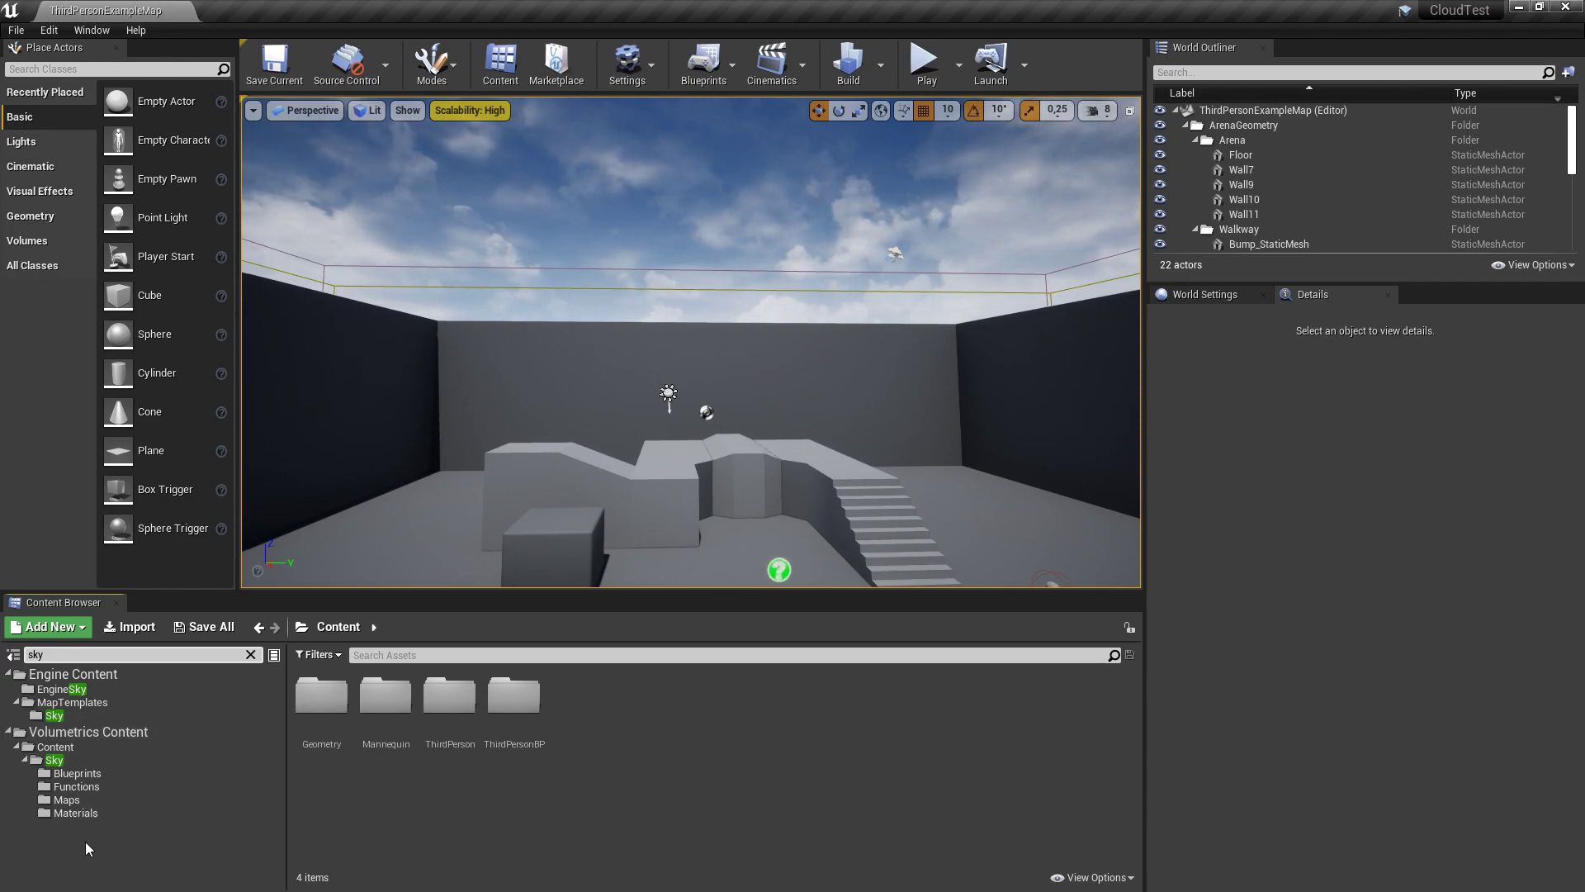
{"action": "left_click", "coordinate": [84, 771]}
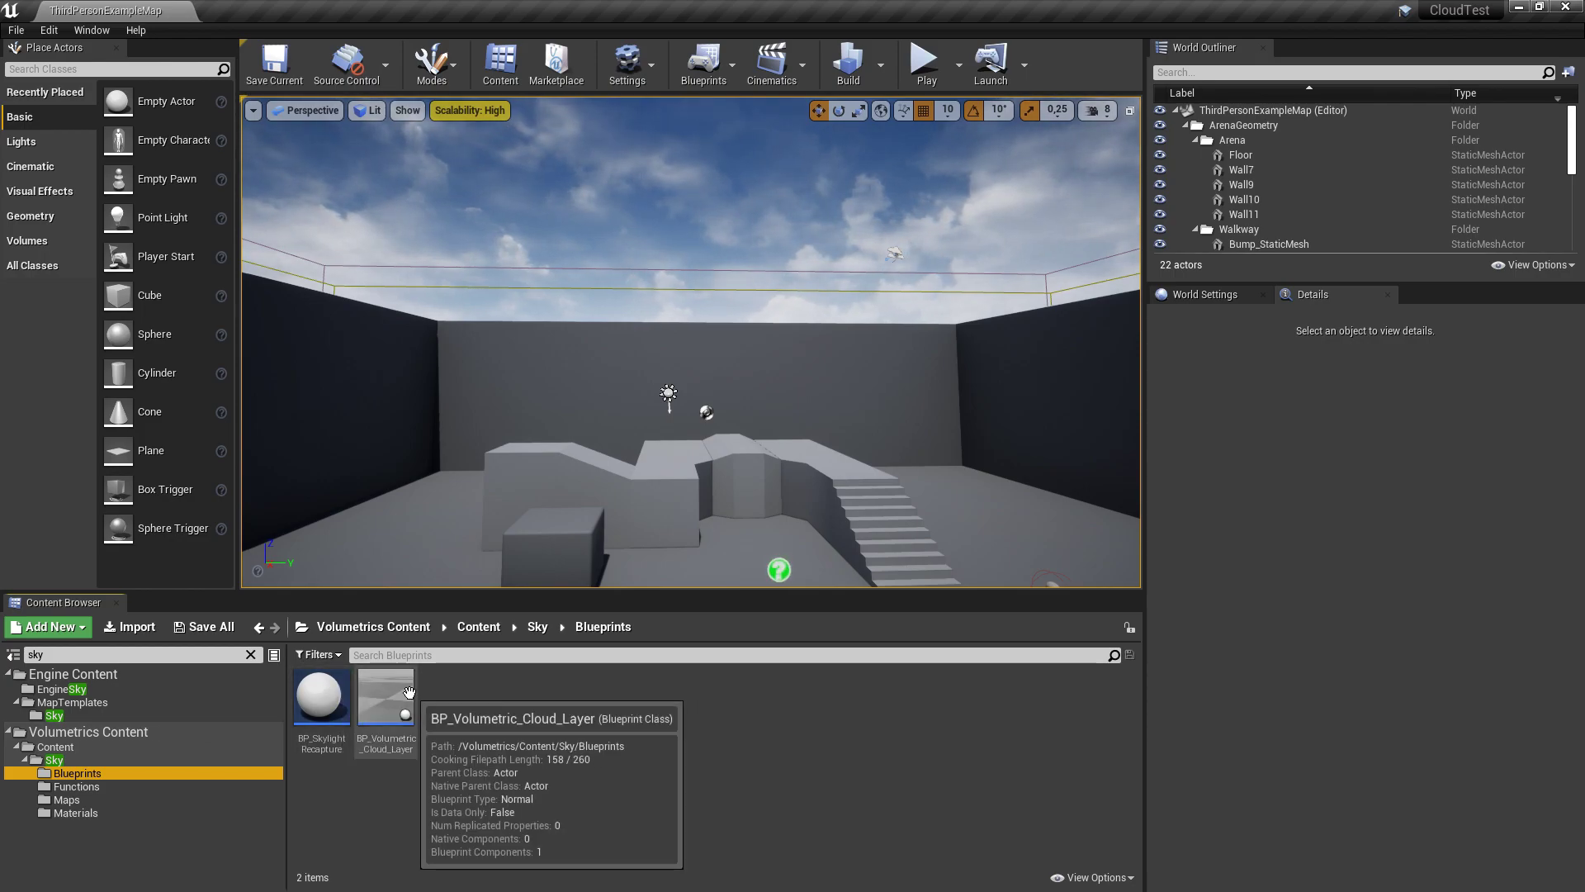
{"action": "left_click_drag", "start_coordinate": [409, 692], "coordinate": [463, 426]}
{"action": "mouse_move", "coordinate": [687, 452]}
{"action": "right_mouse_down"}
{"action": "mouse_move", "coordinate": [720, 413]}
{"action": "mouse_move", "coordinate": [570, 420]}
{"action": "mouse_move", "coordinate": [681, 413]}
{"action": "mouse_move", "coordinate": [684, 445]}
{"action": "mouse_move", "coordinate": [617, 464]}
{"action": "mouse_move", "coordinate": [687, 462]}
{"action": "right_mouse_up"}
{"action": "key", "text": "s"}
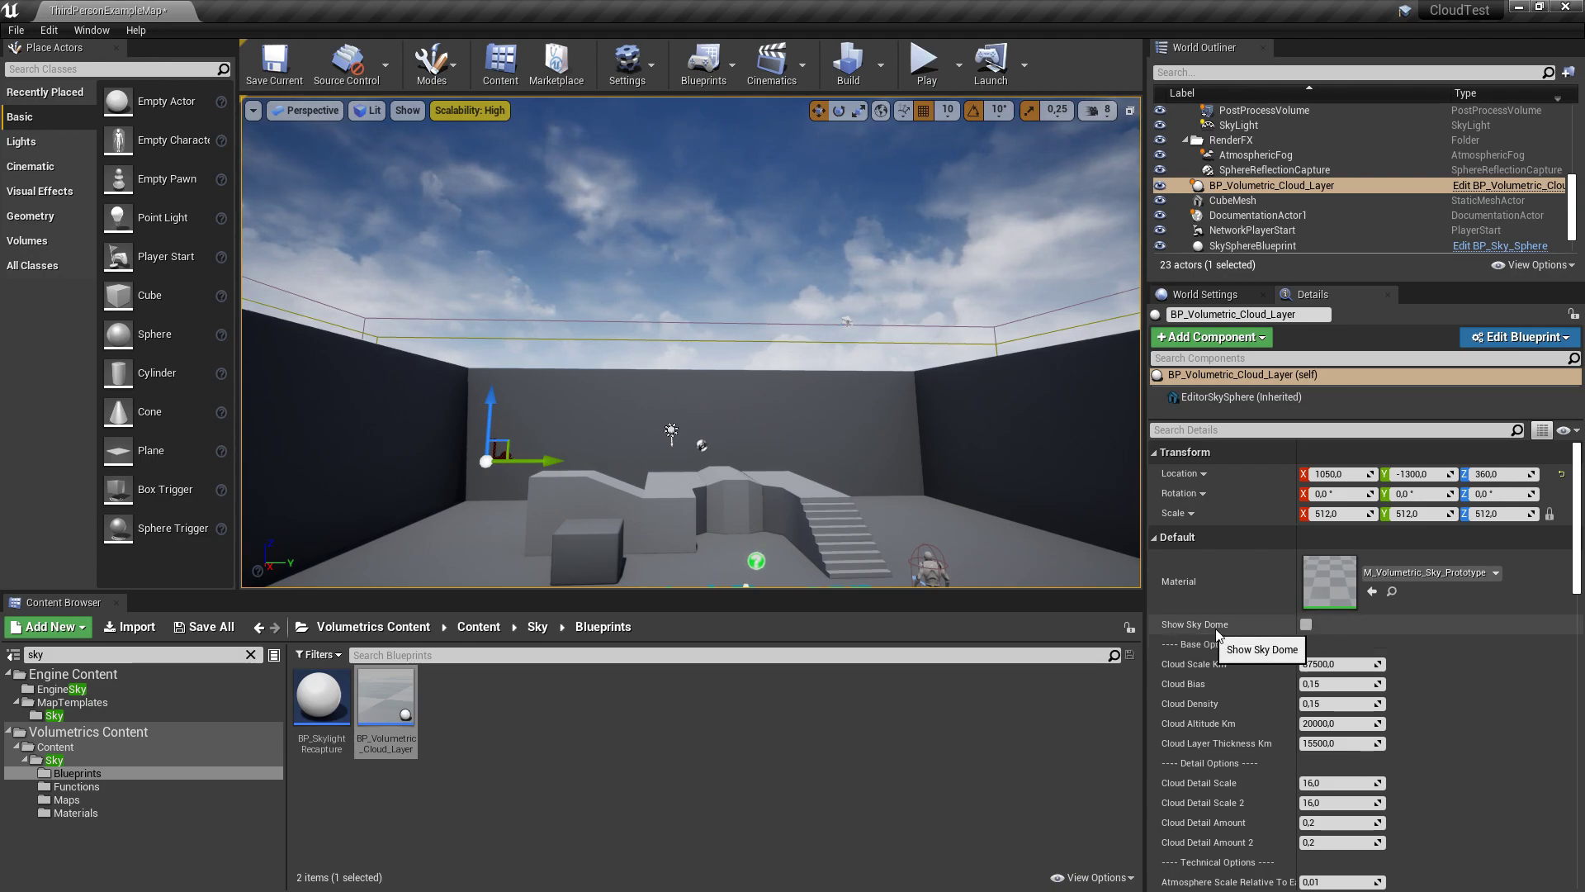
Enable Show Sky Dome for BP_Volumetric_Cloud_Layer and set its Stepsize to 6000
{"action": "left_click", "coordinate": [1307, 625]}
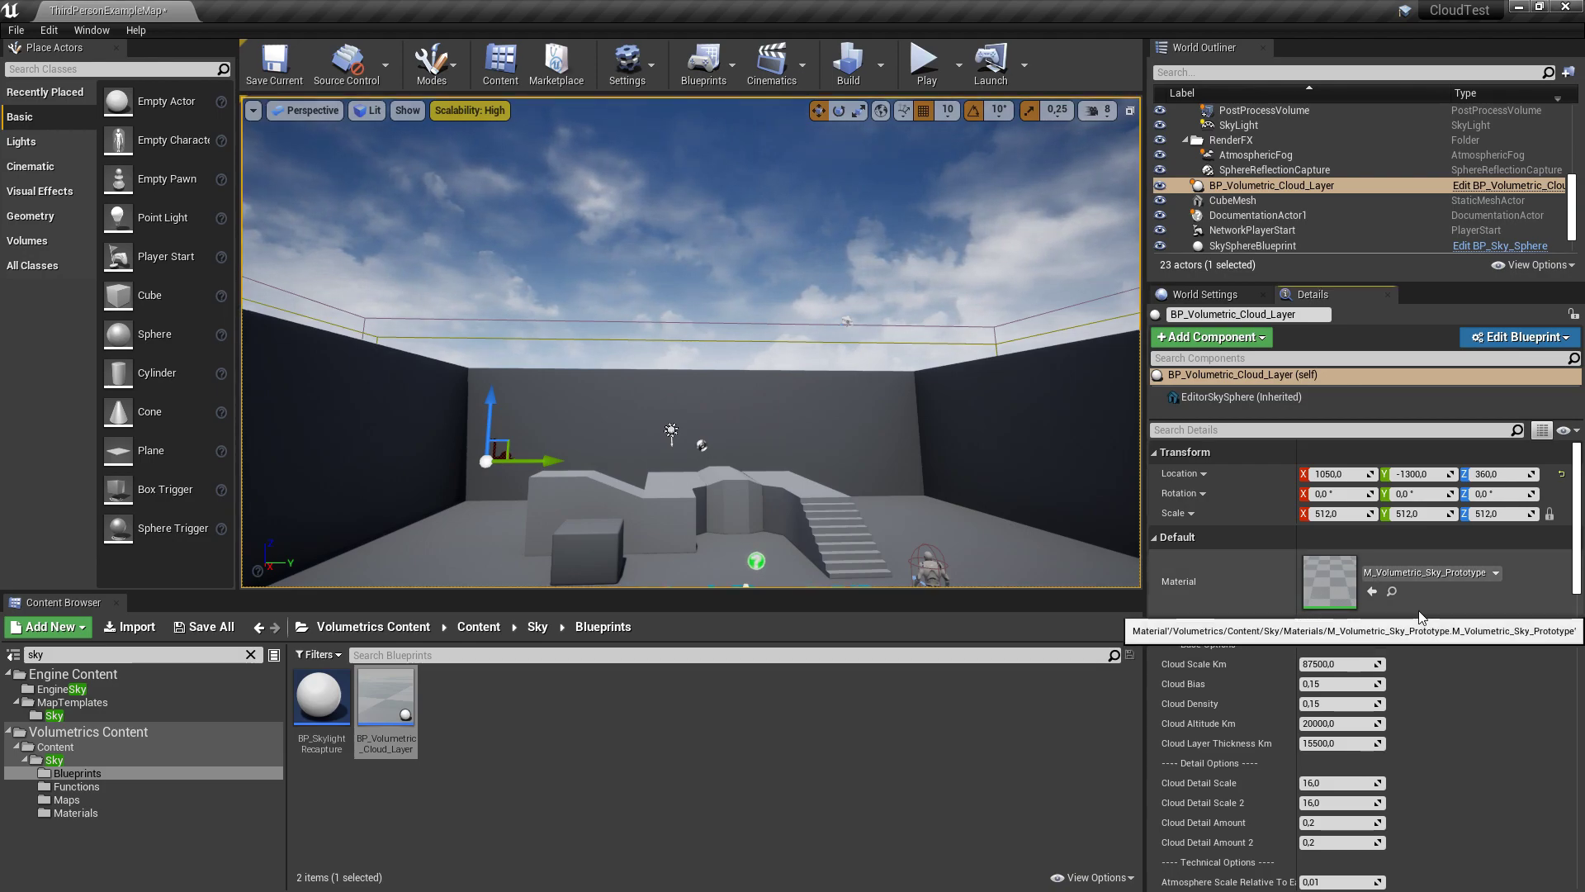
{"action": "scroll", "coordinate": [1478, 648], "scroll_direction": "down", "scroll_amount": 2}
{"action": "scroll", "coordinate": [1479, 660], "scroll_direction": "down", "scroll_amount": 1}
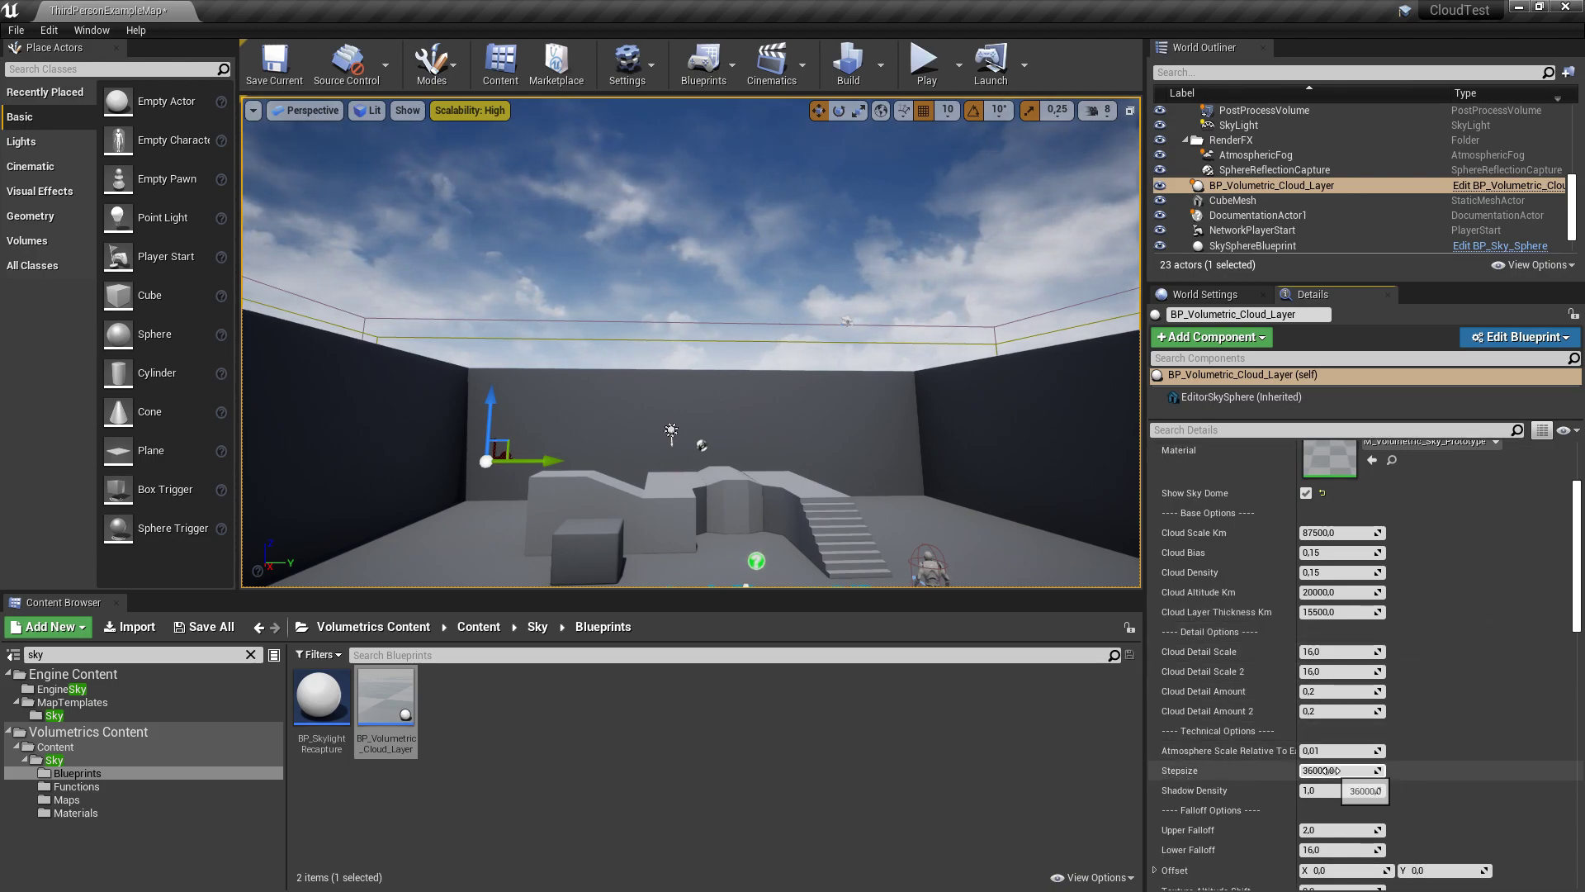
{"action": "left_click", "coordinate": [1356, 771]}
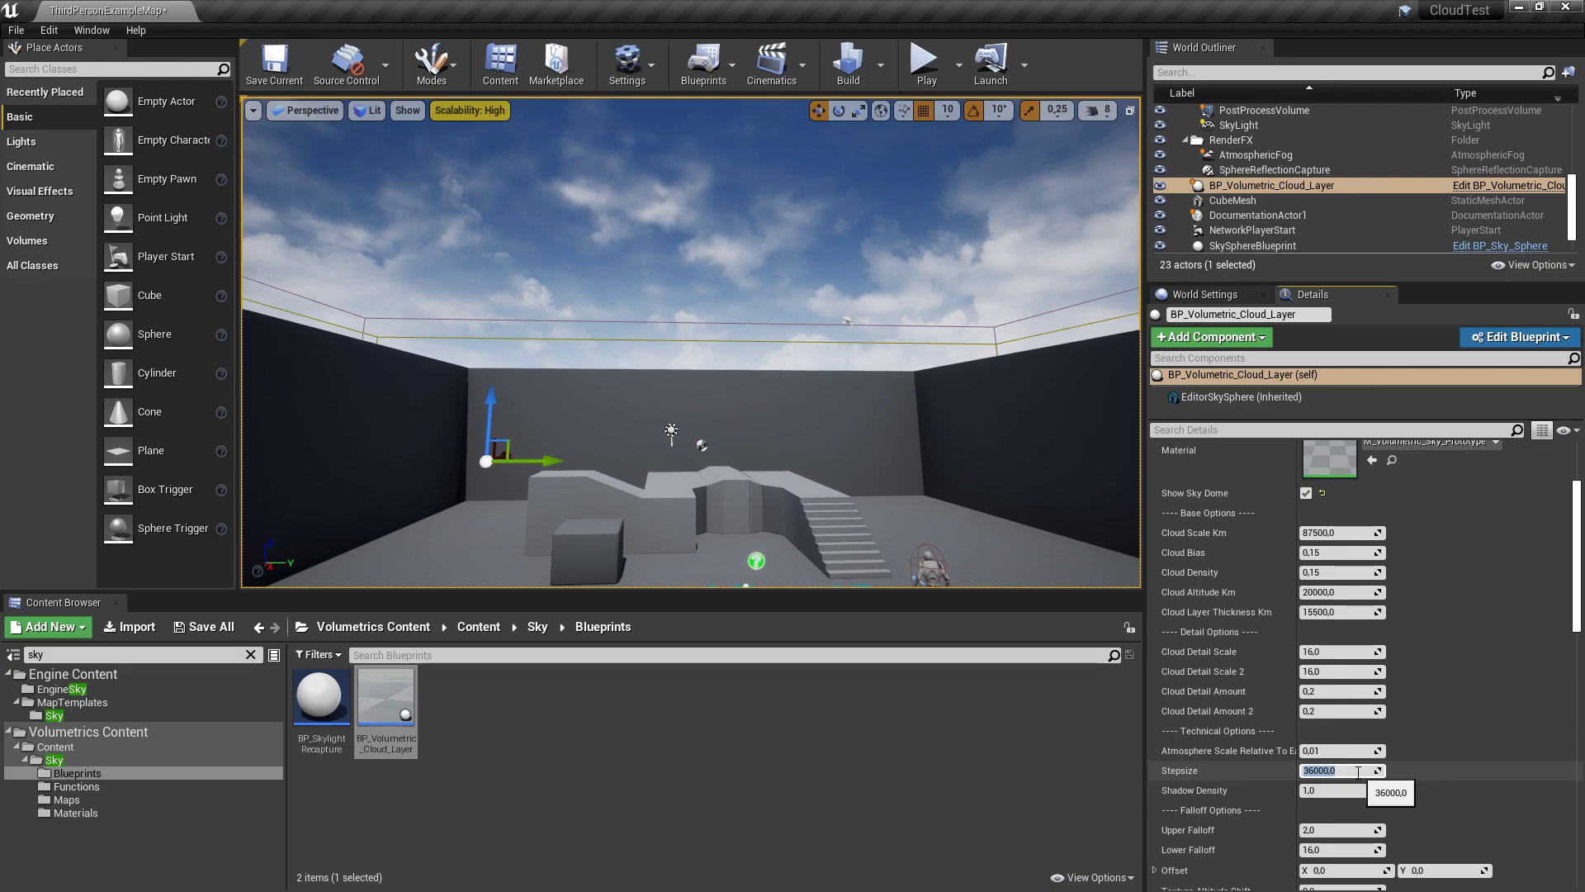
{"action": "type", "text": "60"}
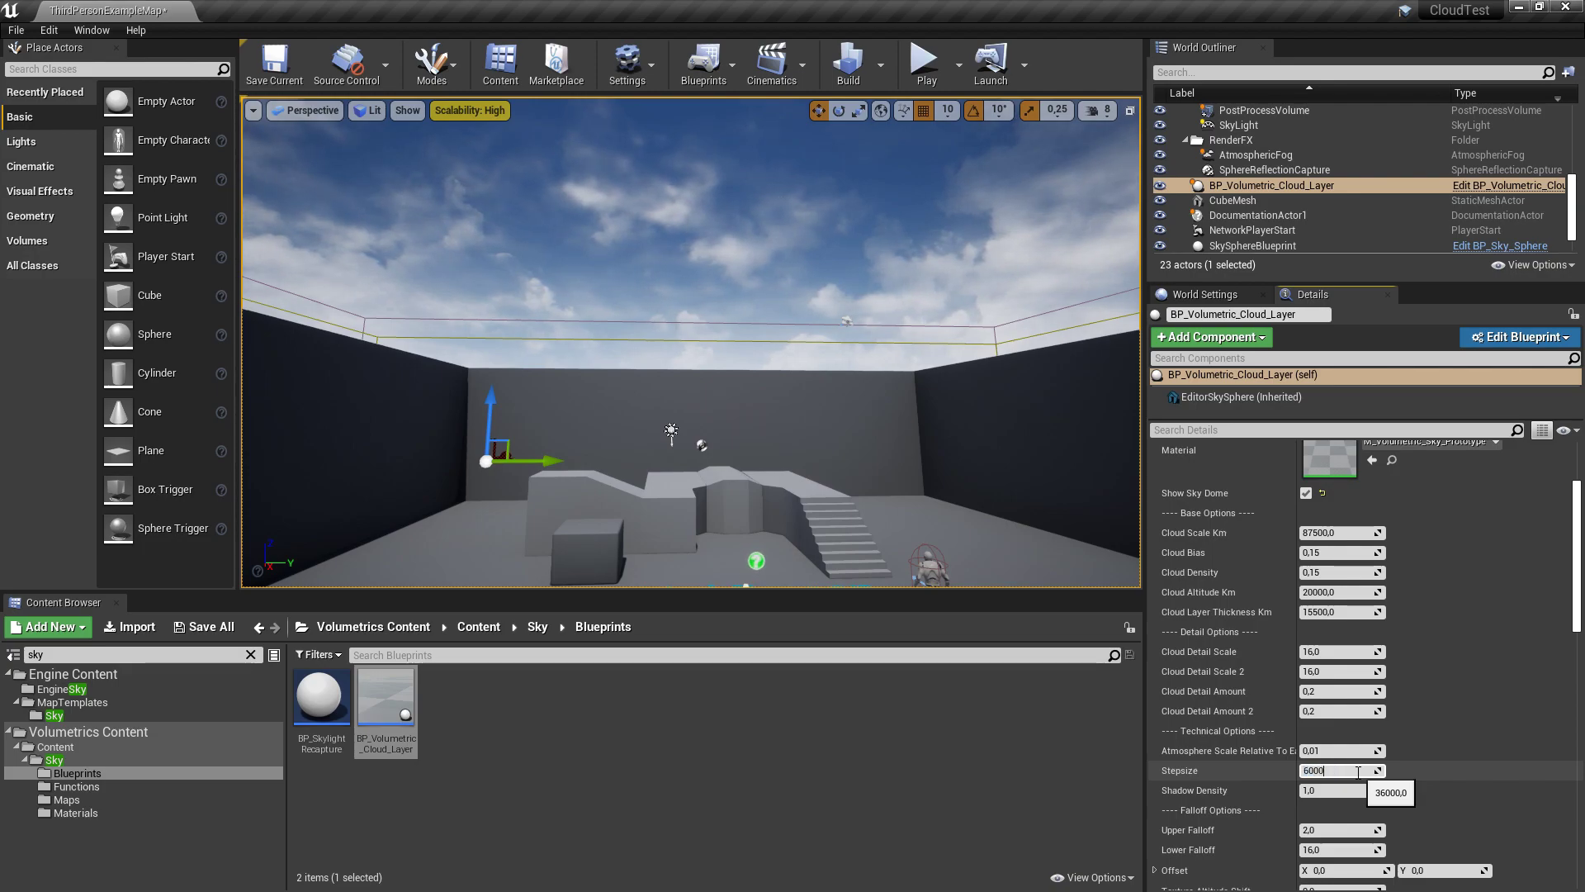
{"action": "left_click", "coordinate": [1092, 765]}
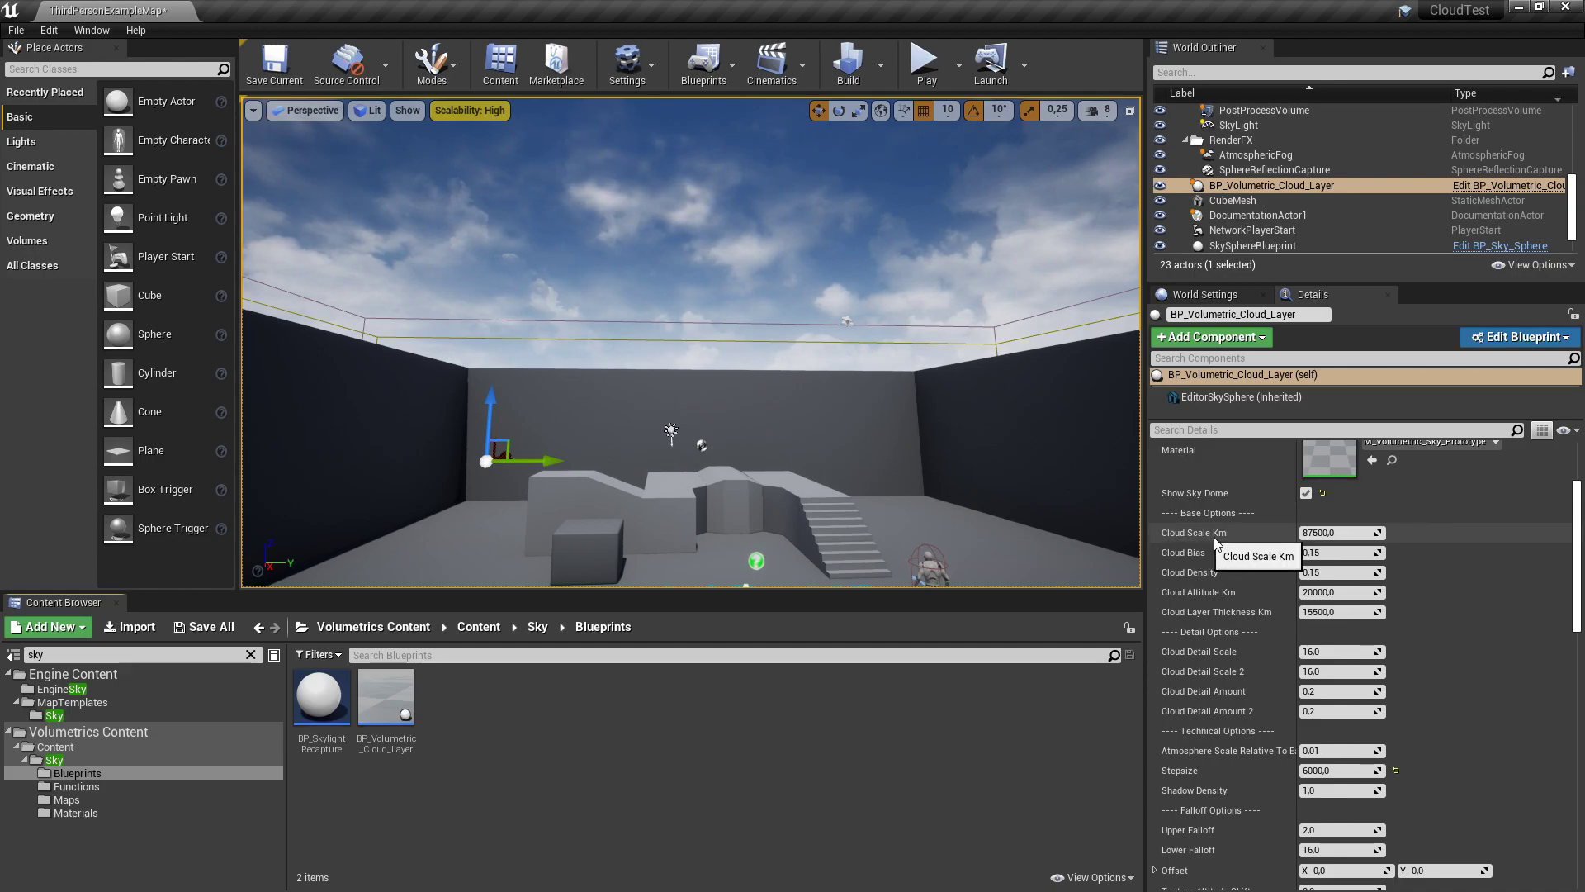
Set the volumetric cloud layer's Cloud Scale Km to 120
{"action": "left_click", "coordinate": [1346, 537]}
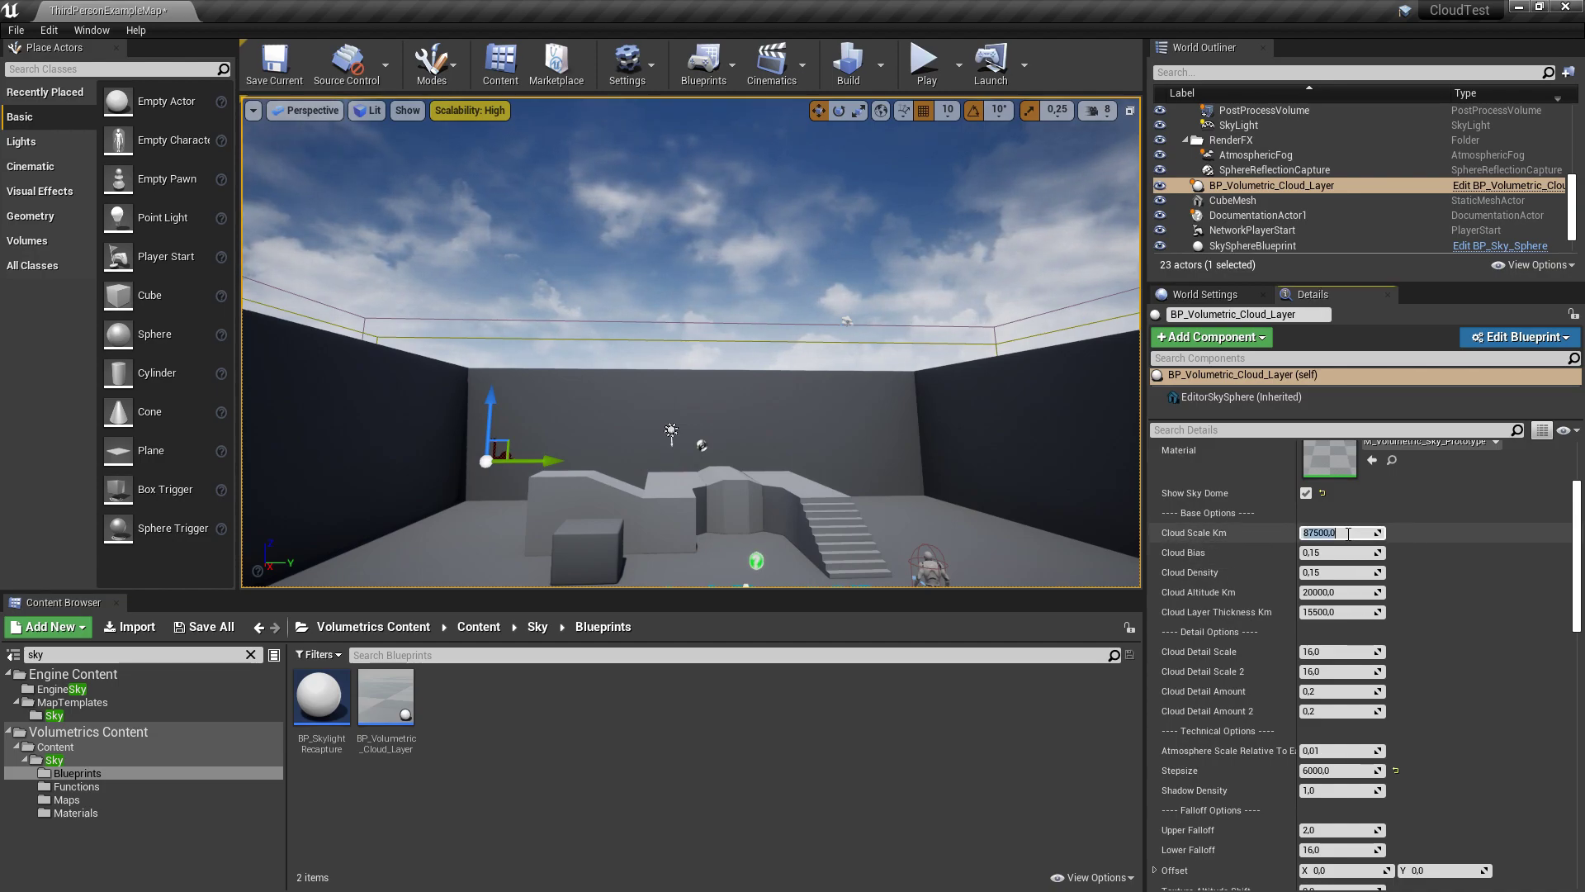
{"action": "type", "text": "120"}
{"action": "key", "text": "Return"}
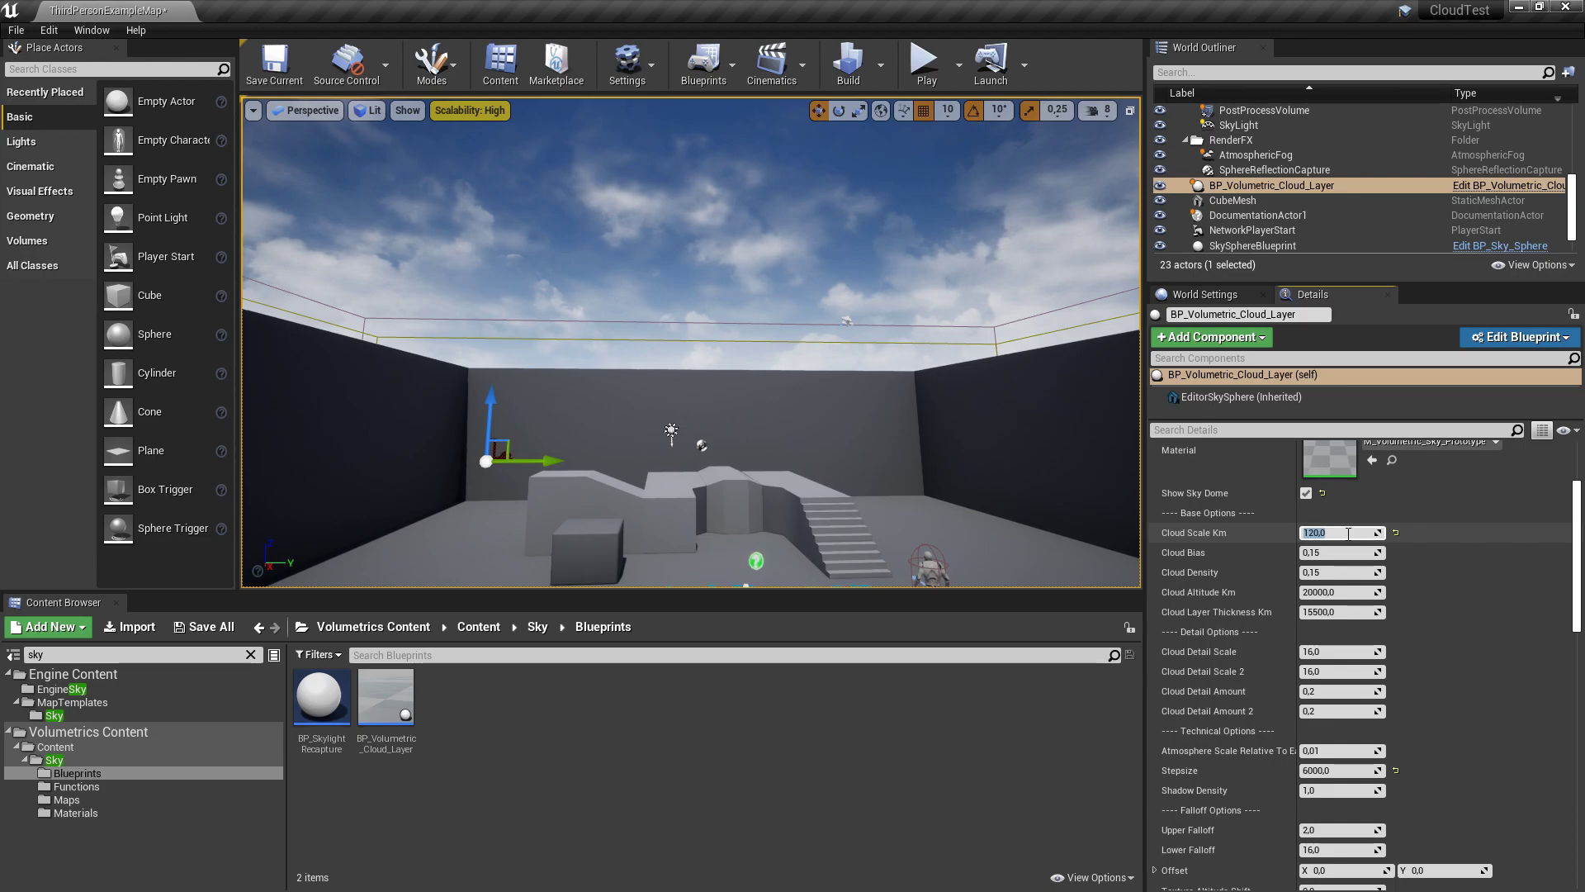
Set the volumetric cloud layer's Cloud Altitude Km to 8 and its Cloud Layer Thickness Km to 9
{"action": "left_click", "coordinate": [1339, 592]}
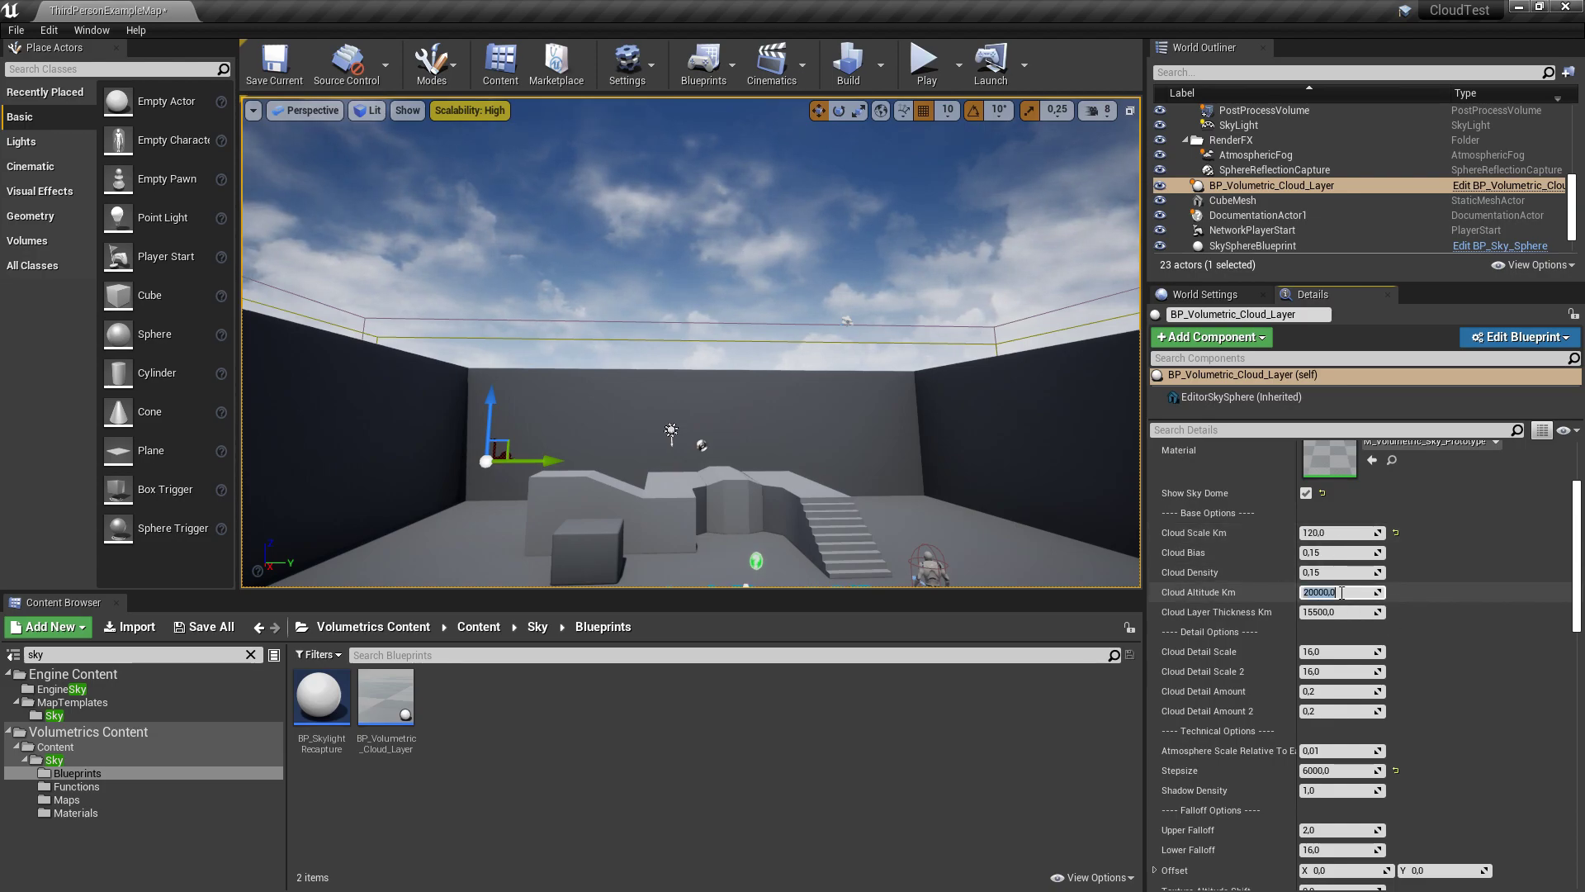
{"action": "type", "text": "8"}
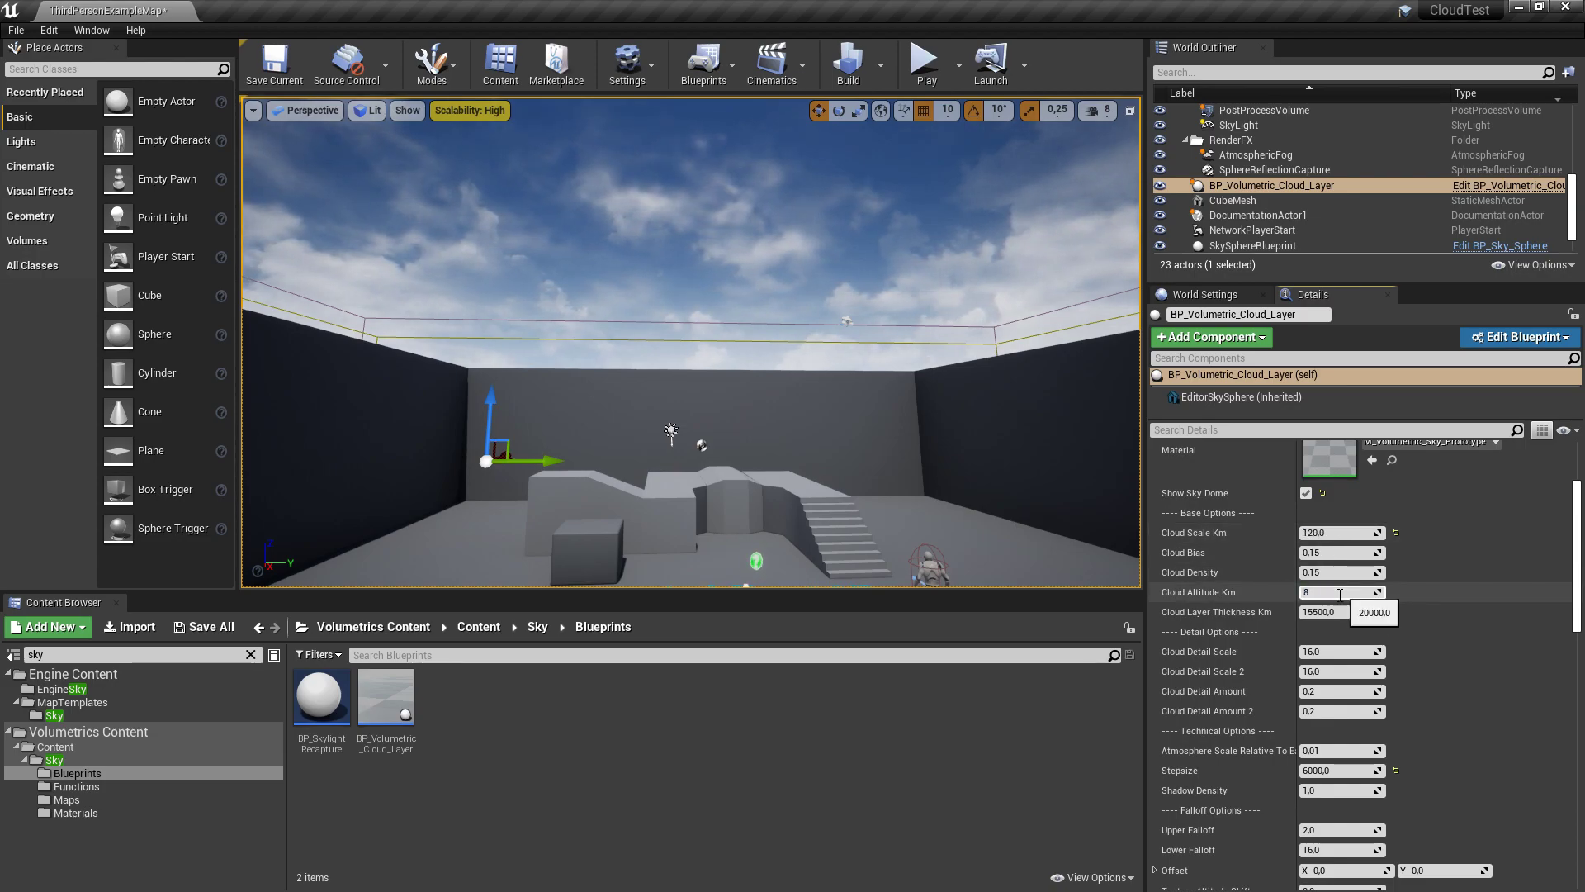
{"action": "left_click", "coordinate": [1350, 611]}
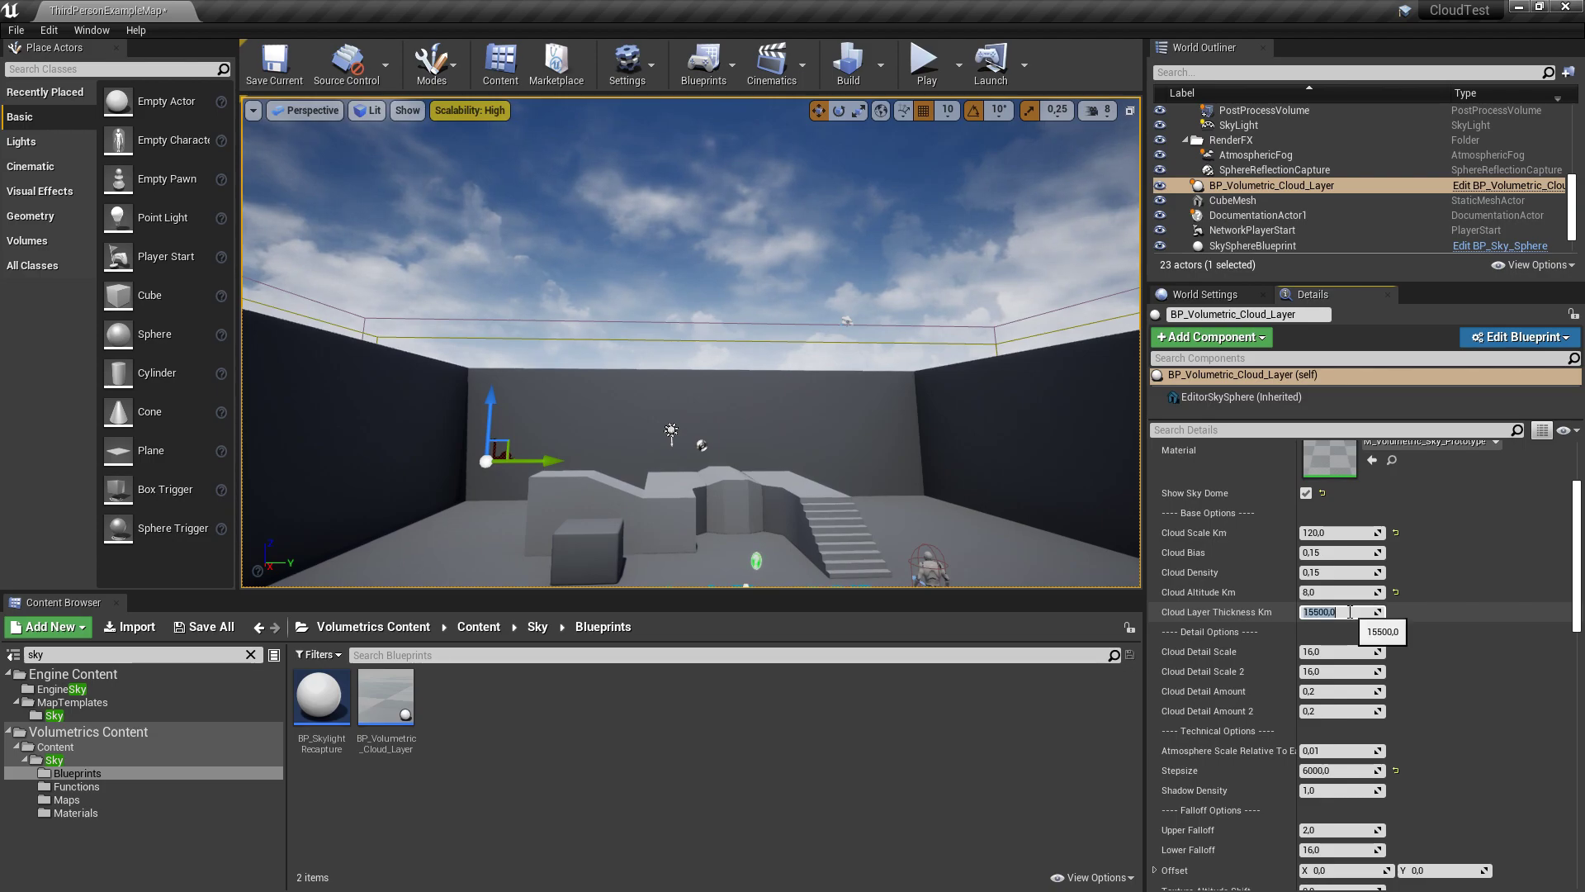
{"action": "type", "text": "9"}
{"action": "key", "text": "Return"}
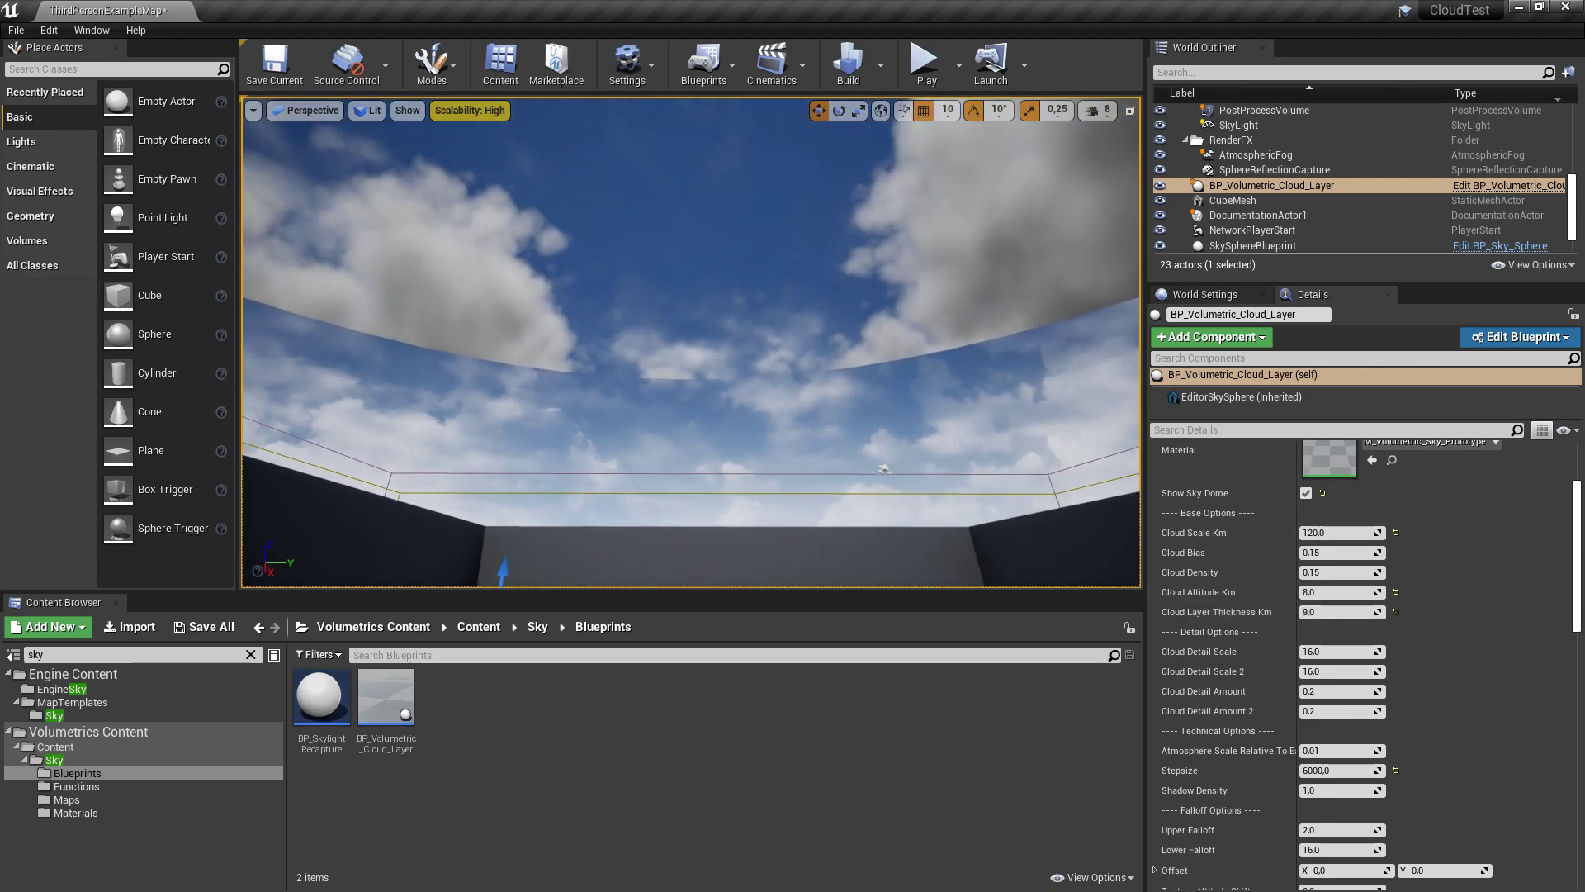
Lock the scale proportions of SkySphereBlueprint and set its scale to 3 on all axes
{"action": "right_click_drag", "start_coordinate": [690, 343], "coordinate": [793, 363]}
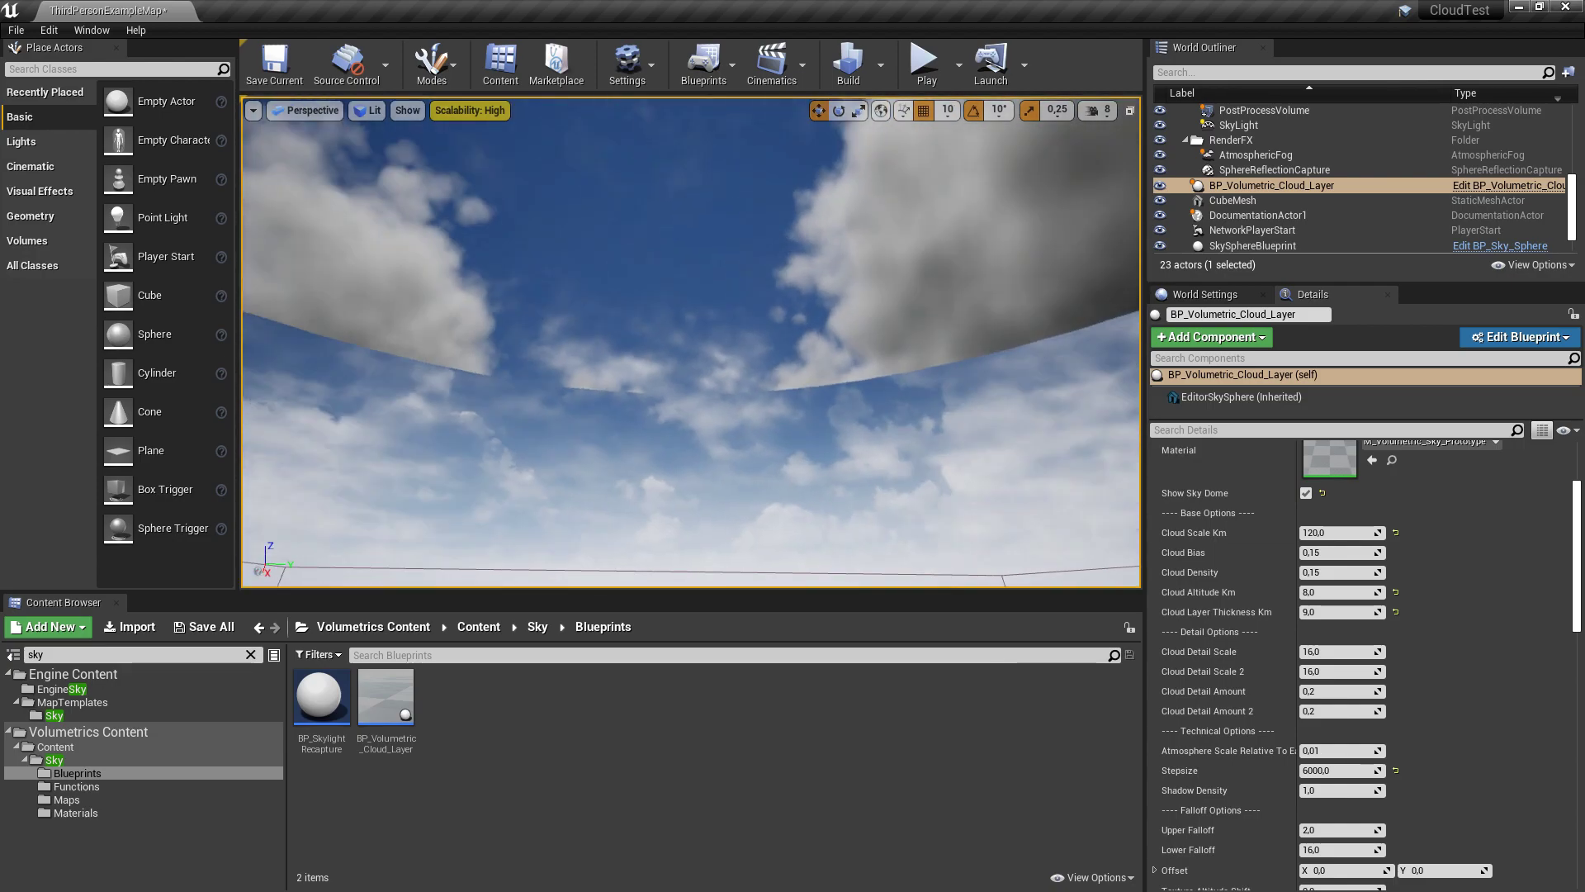
{"action": "mouse_move", "coordinate": [913, 437]}
{"action": "right_mouse_down"}
{"action": "mouse_move", "coordinate": [891, 417]}
{"action": "mouse_move", "coordinate": [900, 437]}
{"action": "mouse_move", "coordinate": [909, 412]}
{"action": "right_mouse_up"}
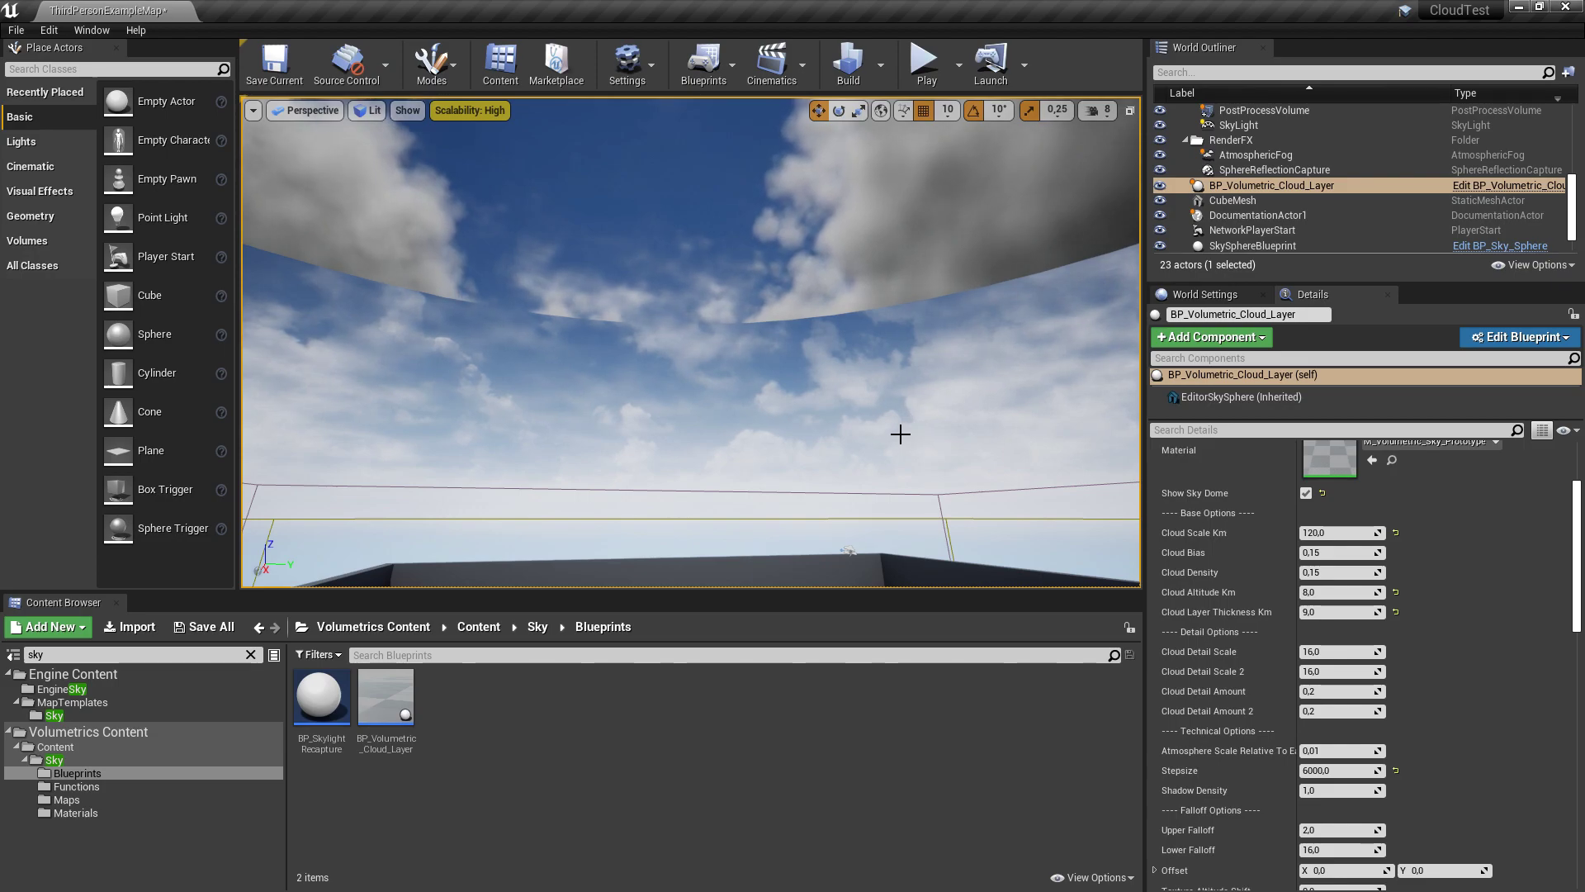
{"action": "right_click_drag", "start_coordinate": [866, 368], "coordinate": [867, 355]}
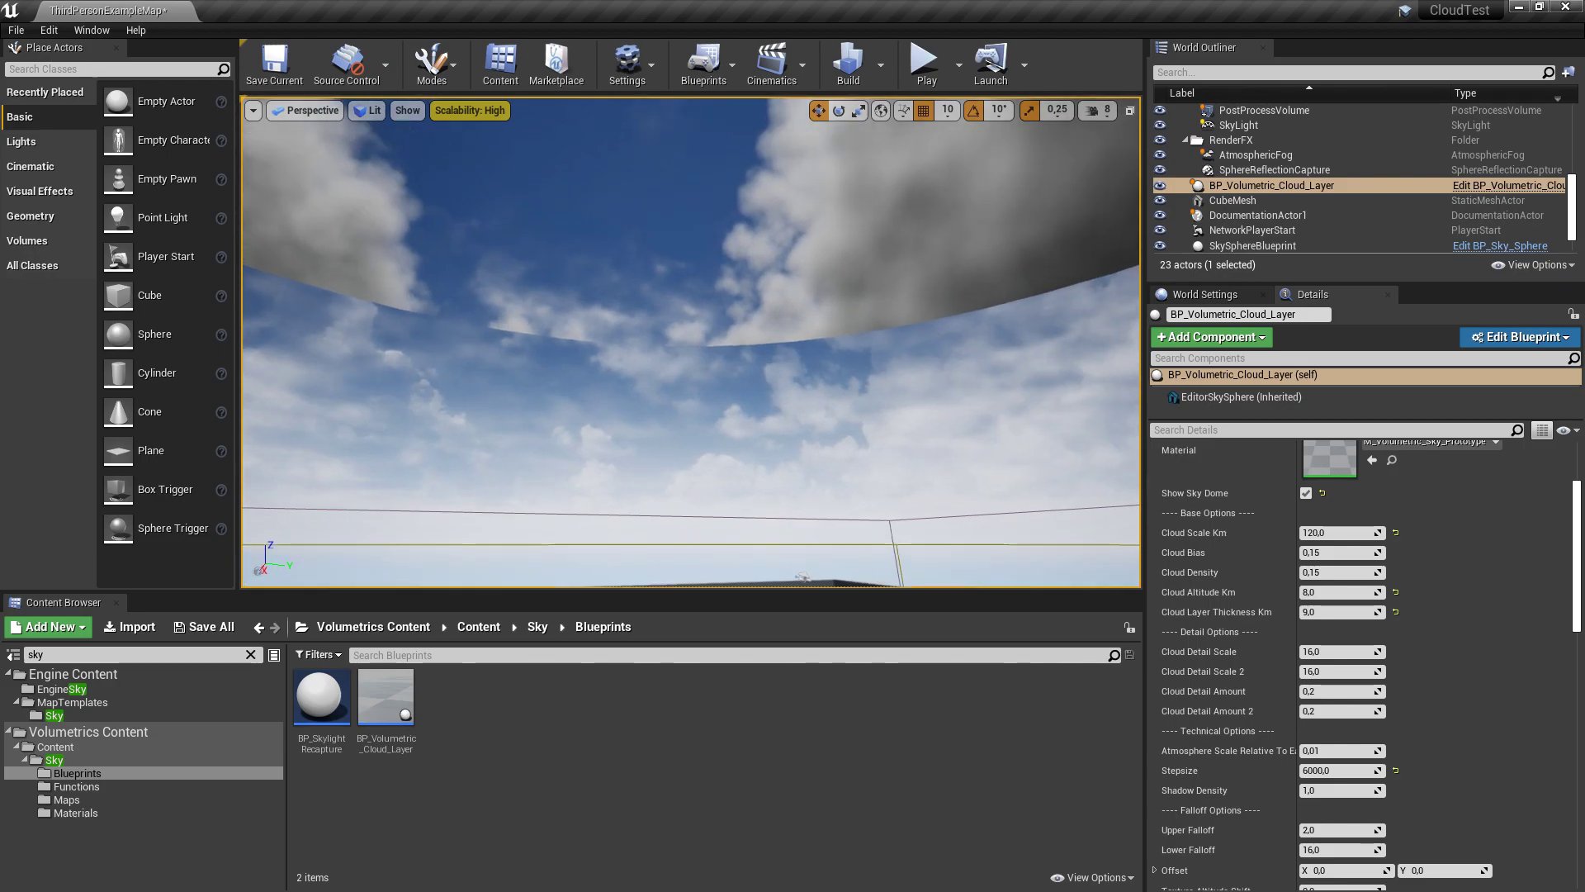
{"action": "right_click_drag", "start_coordinate": [672, 258], "coordinate": [681, 305]}
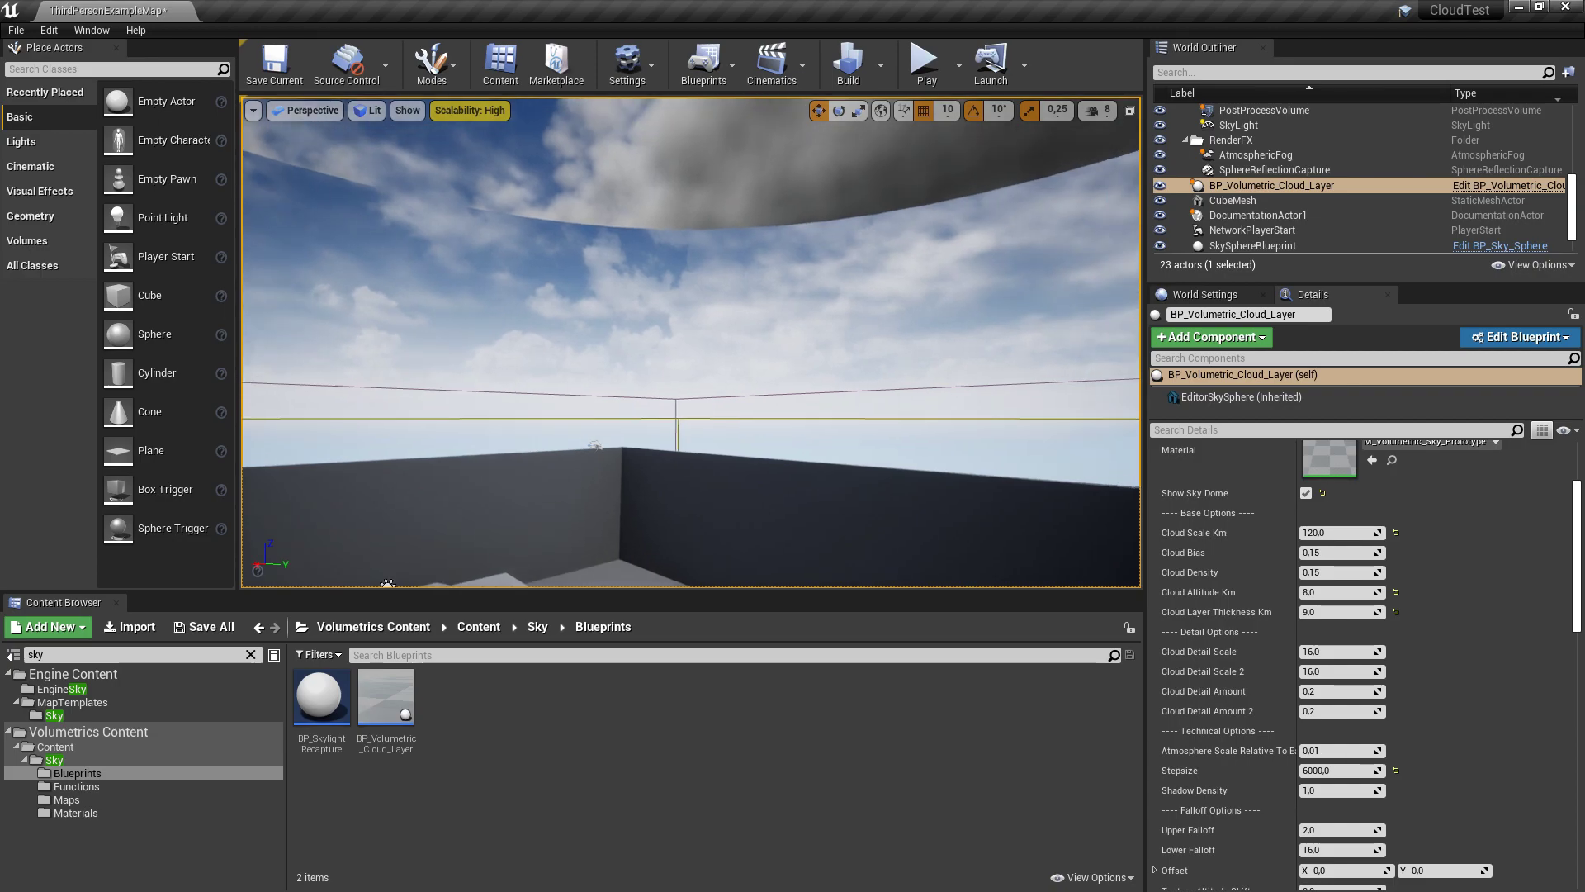
{"action": "left_click", "coordinate": [555, 275]}
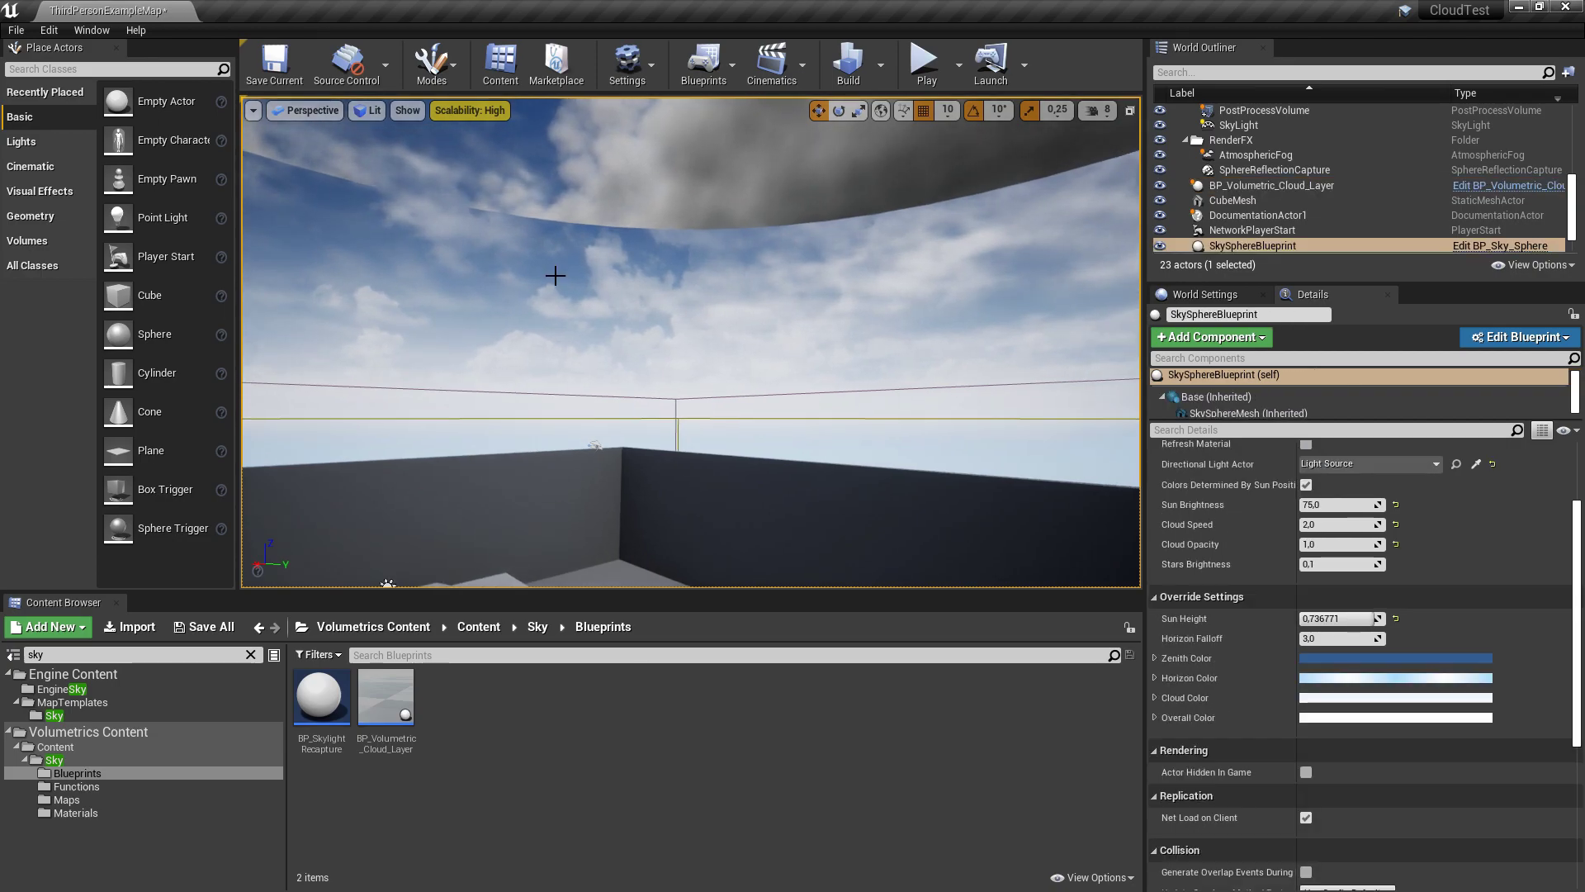
{"action": "left_click", "coordinate": [1242, 246]}
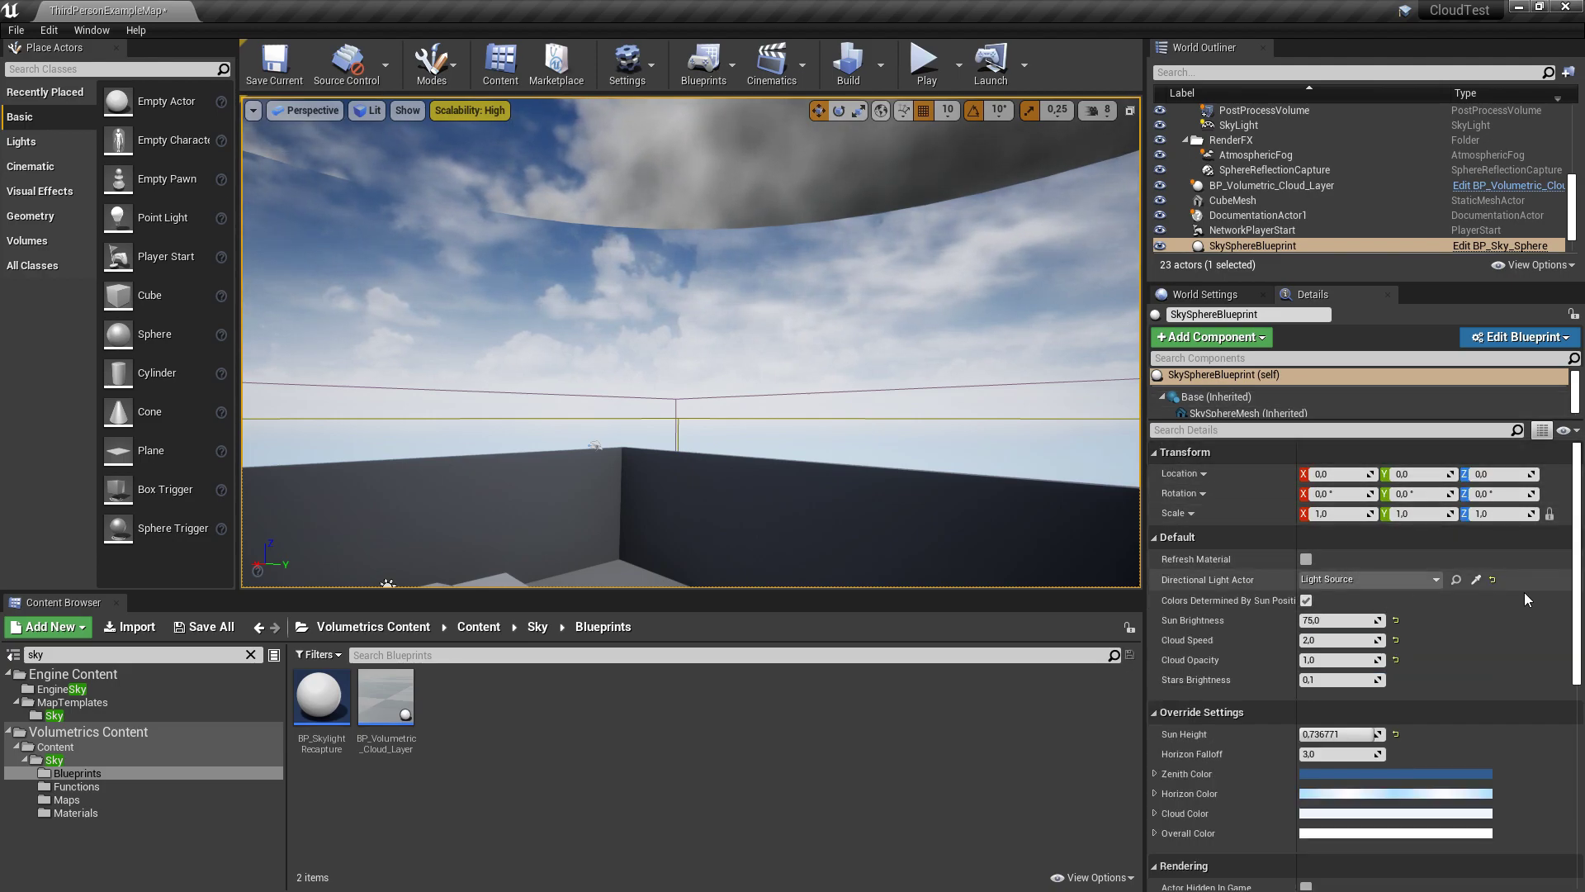
{"action": "left_click", "coordinate": [1550, 516]}
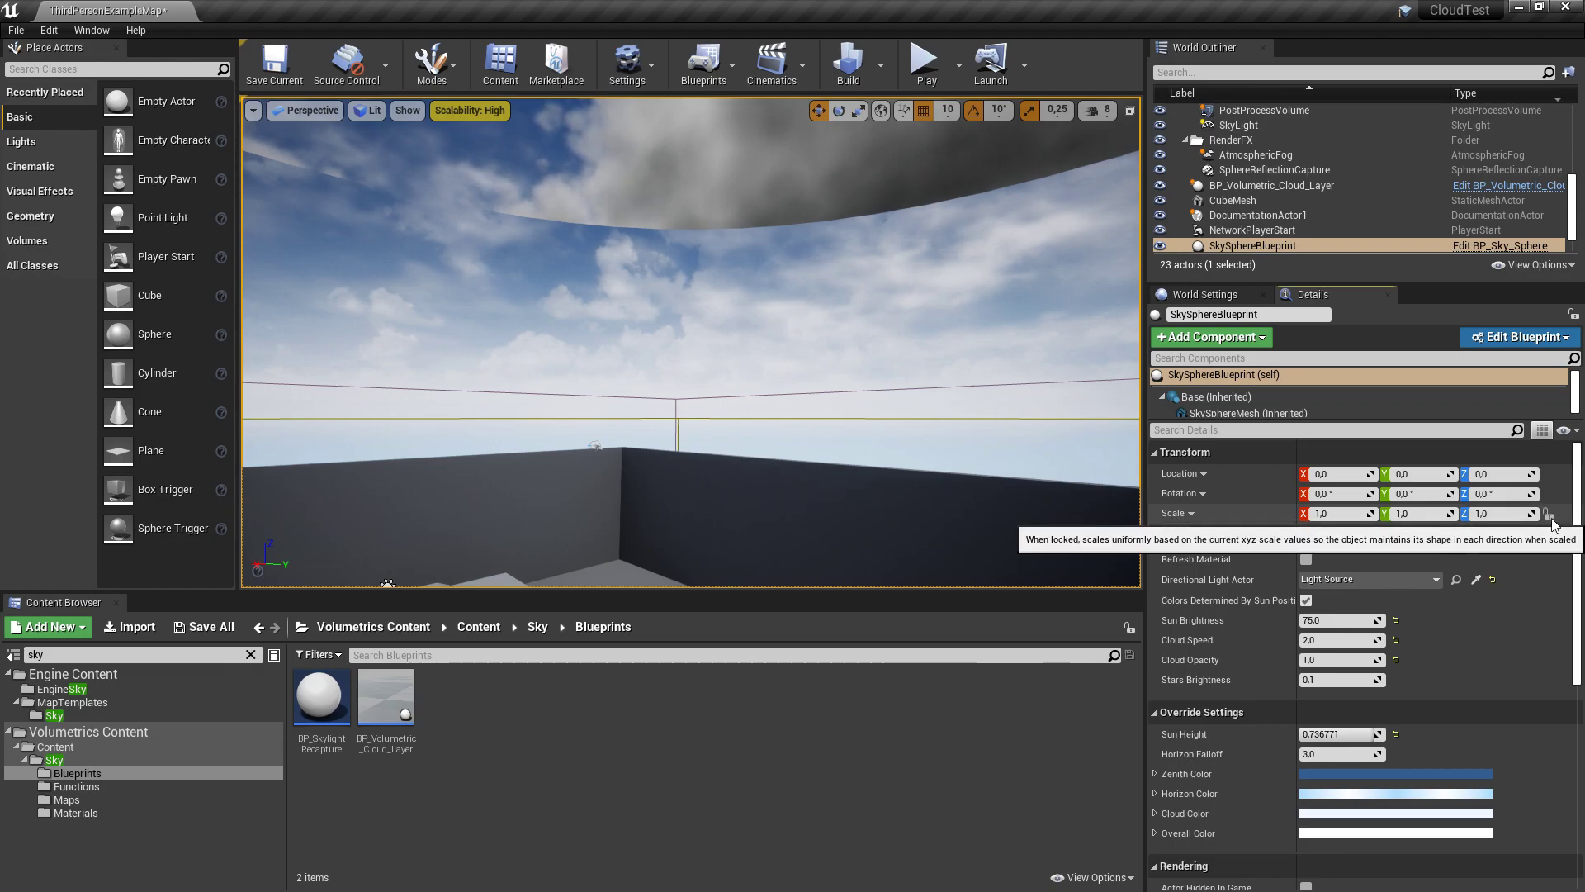
{"action": "left_click", "coordinate": [1338, 514]}
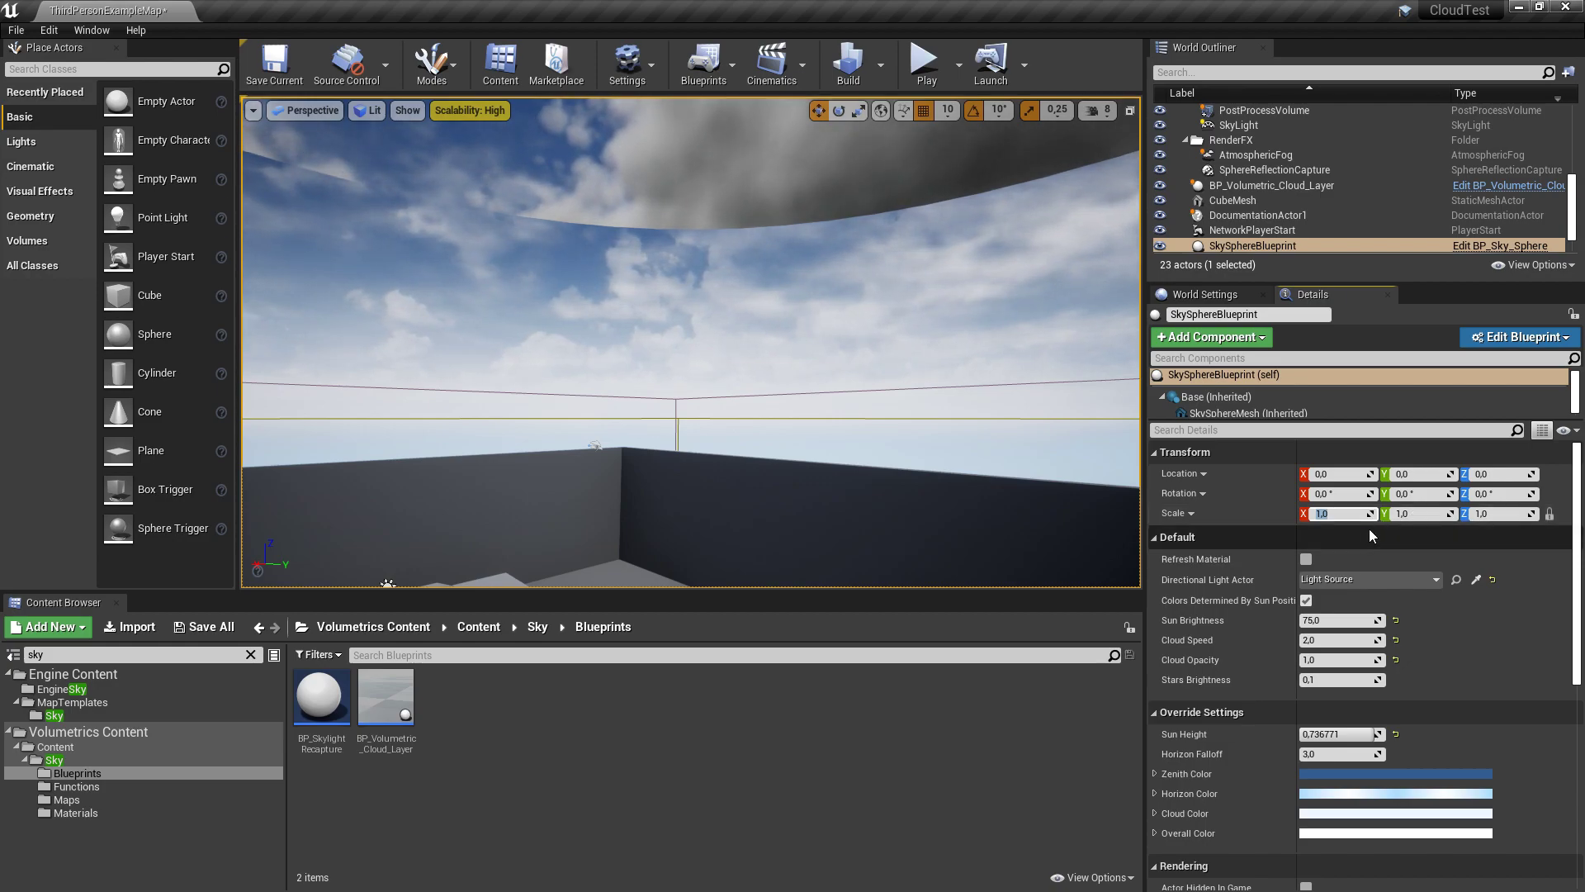
{"action": "type", "text": "3"}
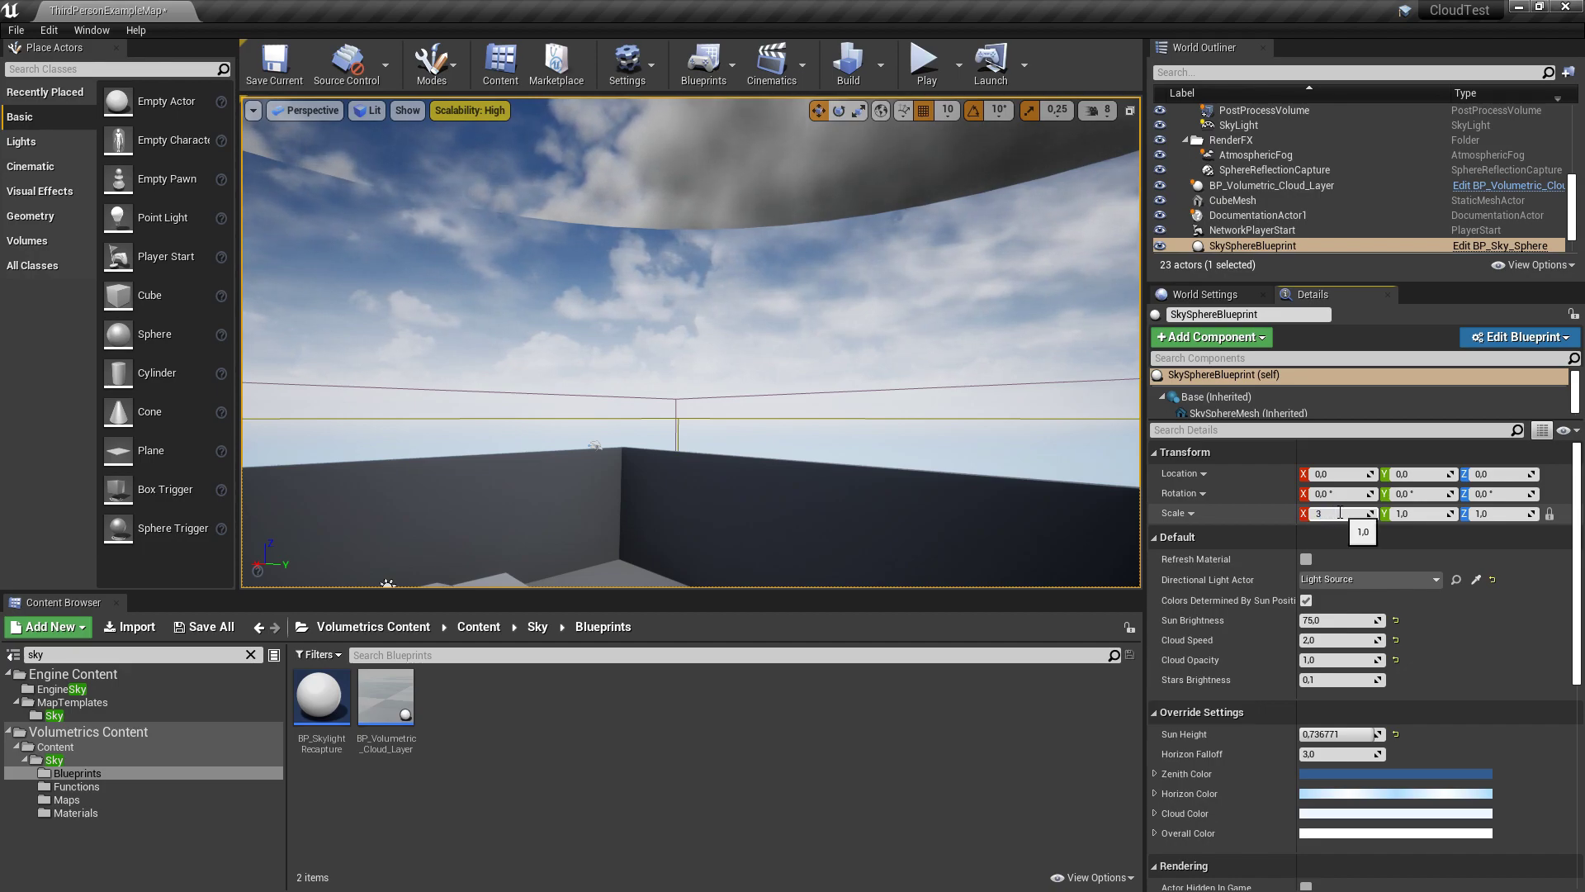
{"action": "key", "text": "Return"}
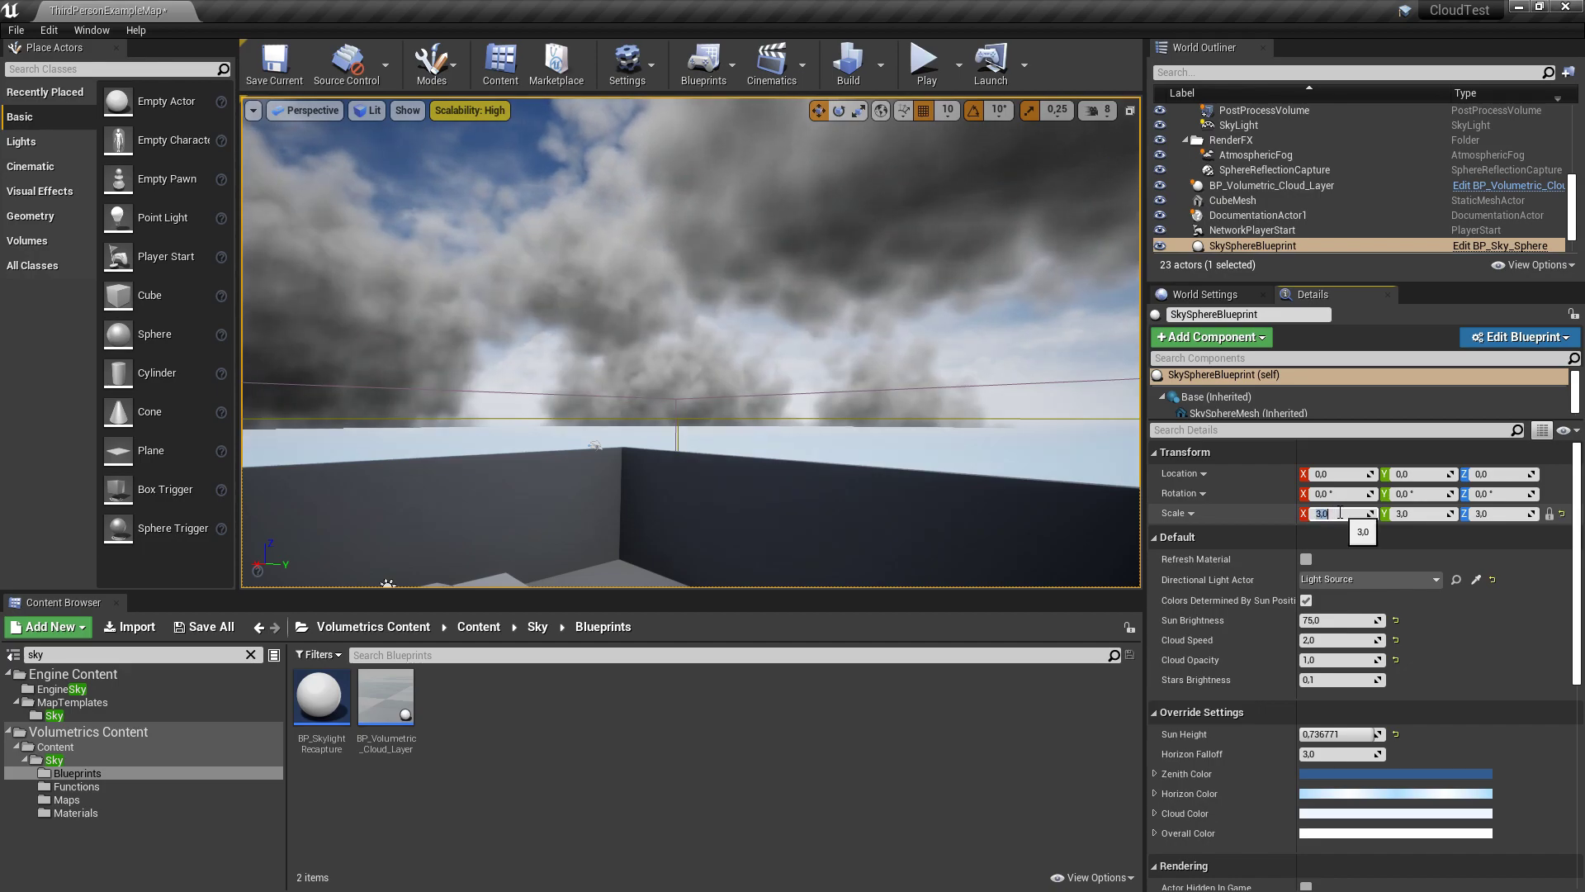
Set the volumetric cloud layer's Cloud Detail Scale to 6
{"action": "right_click_drag", "start_coordinate": [1036, 439], "coordinate": [1065, 387]}
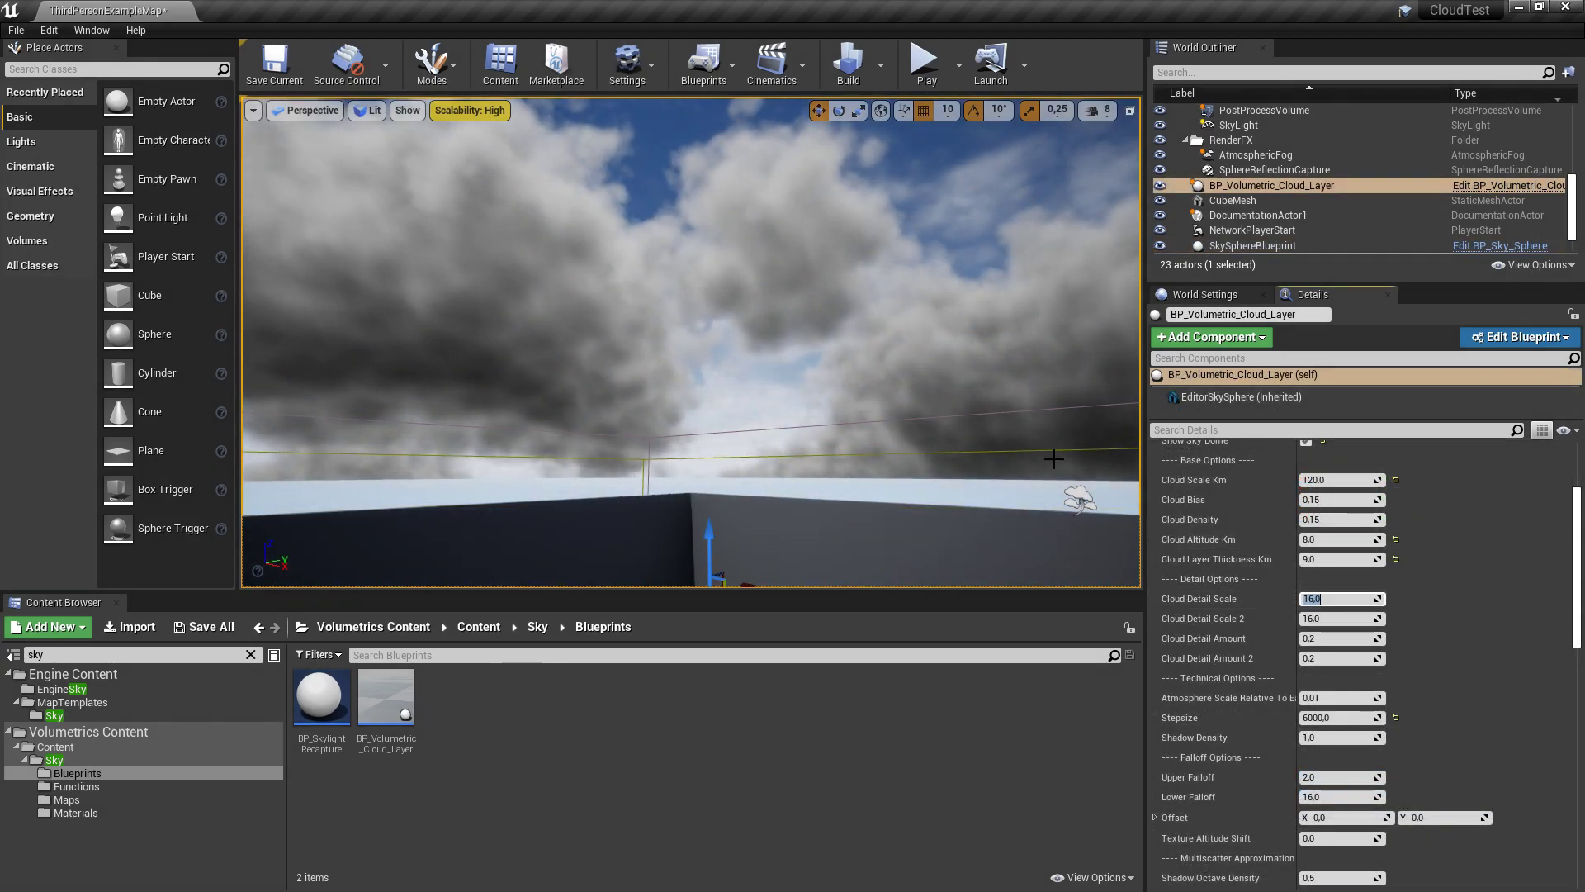
{"action": "right_click_drag", "start_coordinate": [1054, 459], "coordinate": [857, 434]}
{"action": "right_click_drag", "start_coordinate": [949, 413], "coordinate": [1007, 408]}
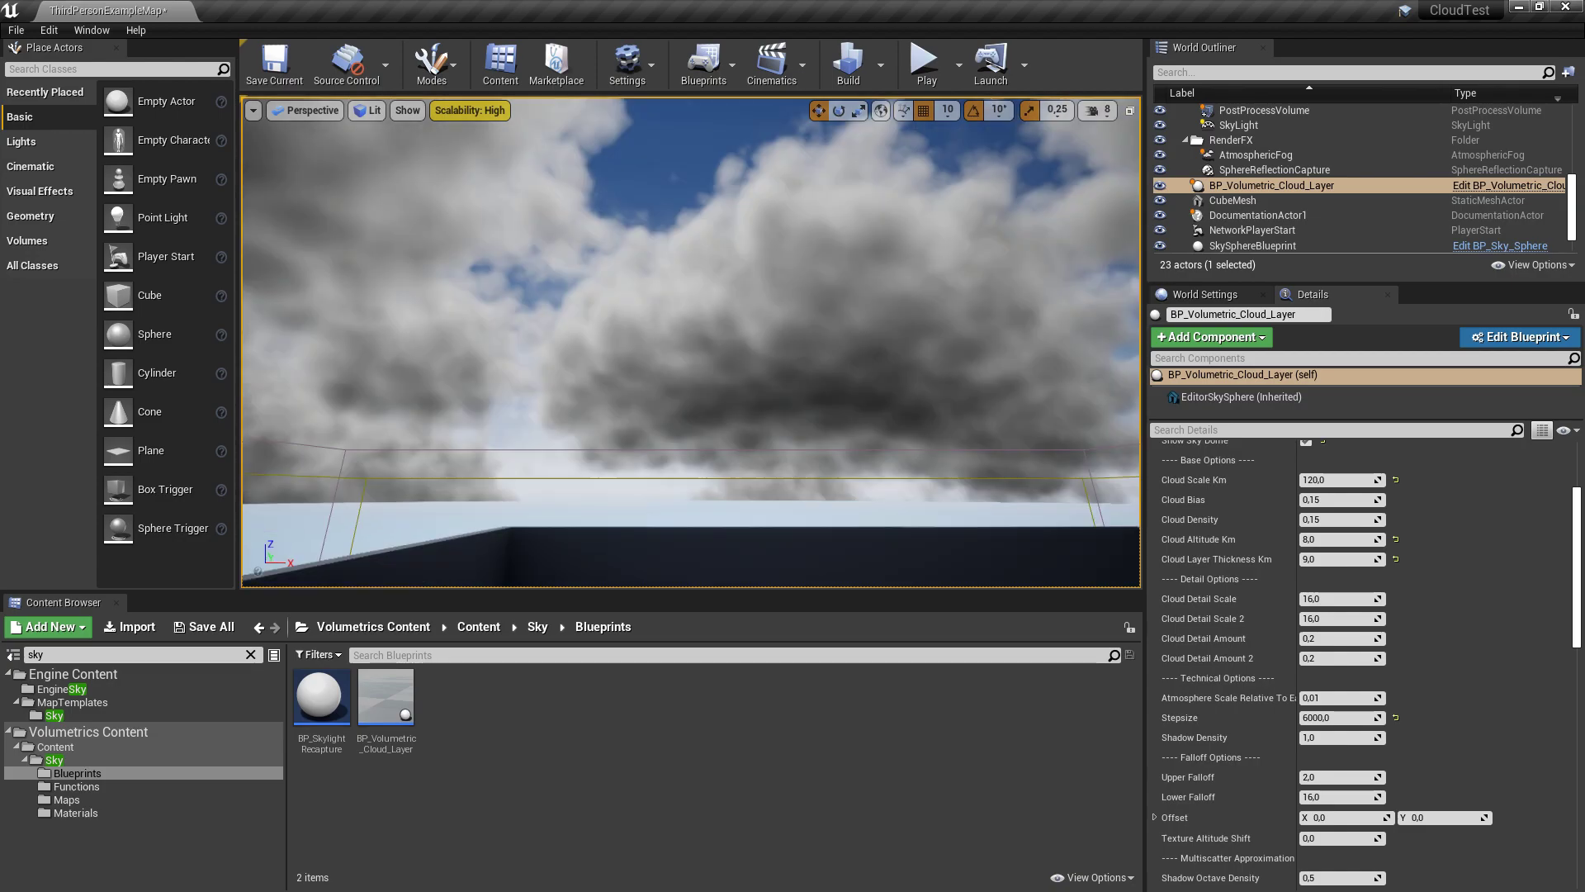
{"action": "mouse_move", "coordinate": [1053, 459]}
{"action": "right_mouse_down"}
{"action": "mouse_move", "coordinate": [991, 459]}
{"action": "mouse_move", "coordinate": [1024, 462]}
{"action": "right_mouse_up"}
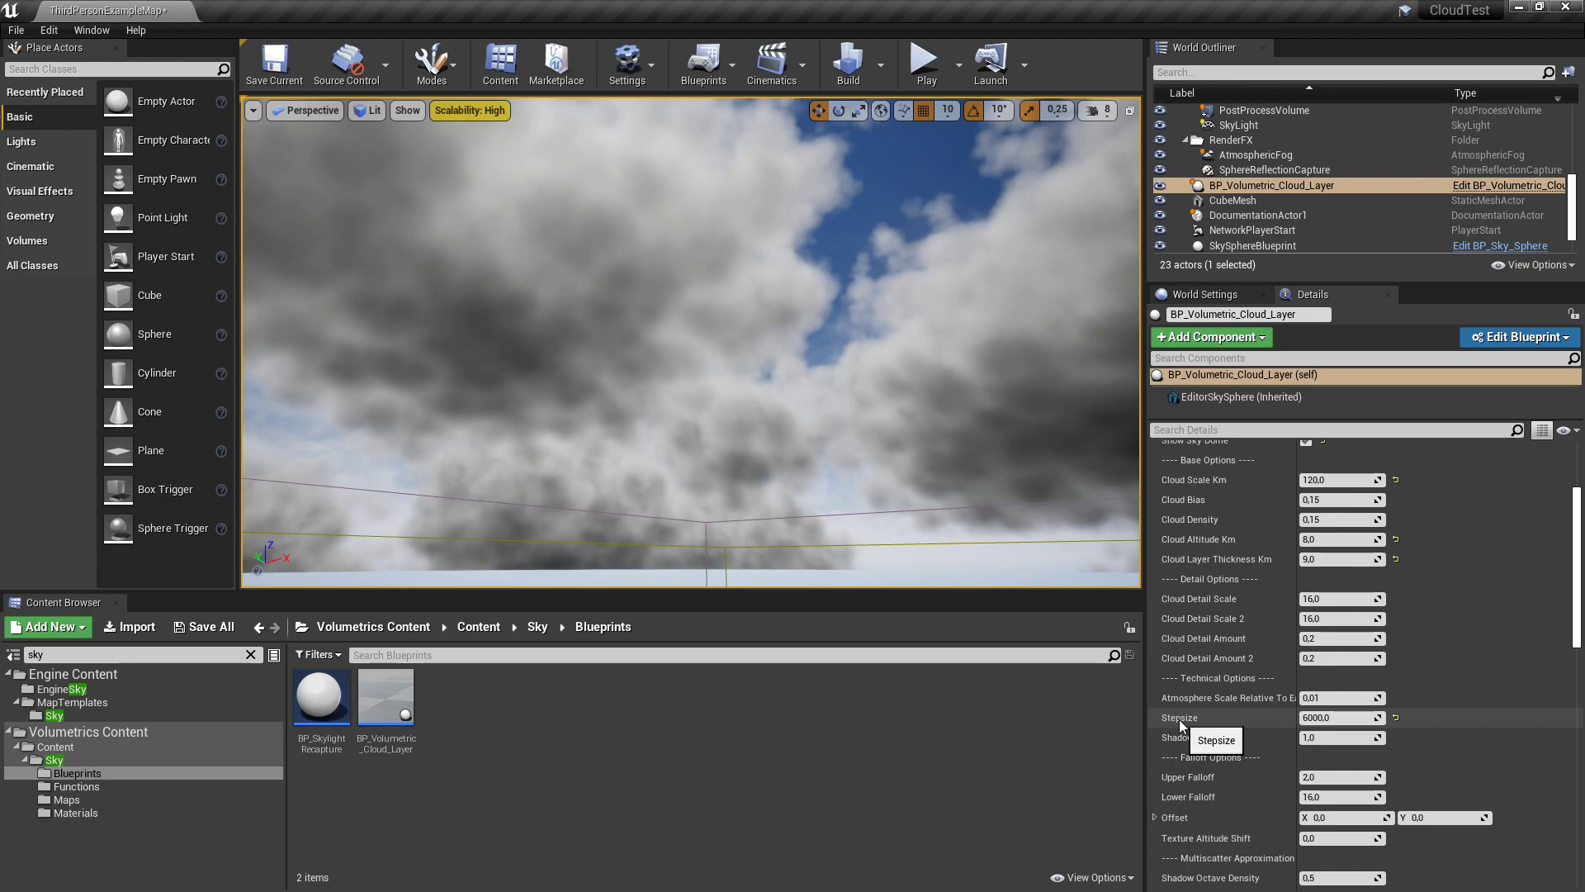
{"action": "left_click", "coordinate": [1349, 599]}
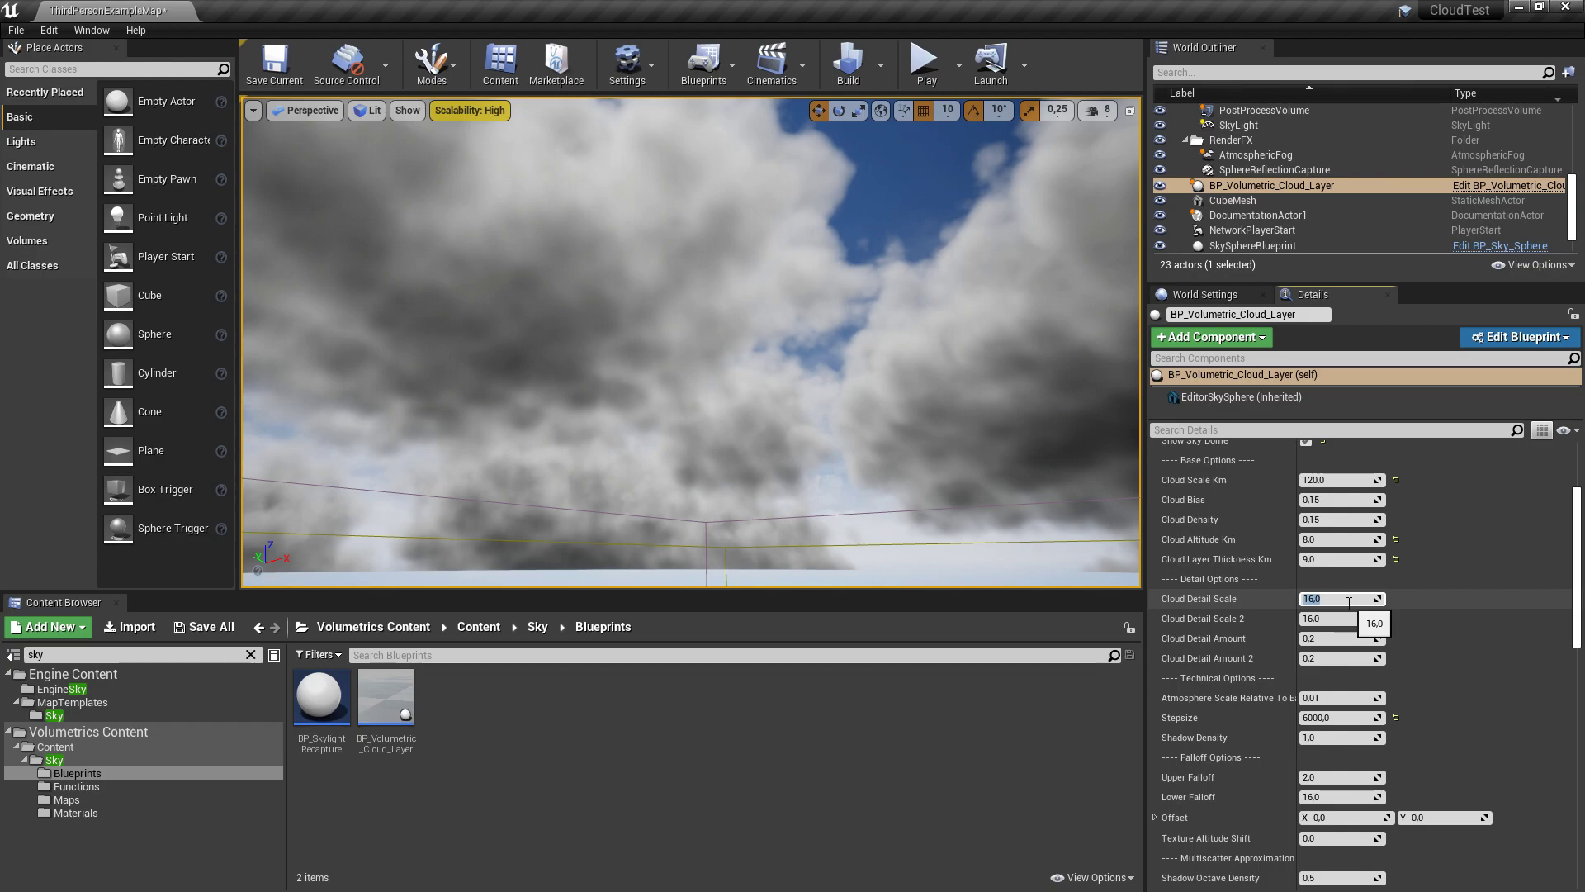
{"action": "type", "text": "6"}
{"action": "key", "text": "Return"}
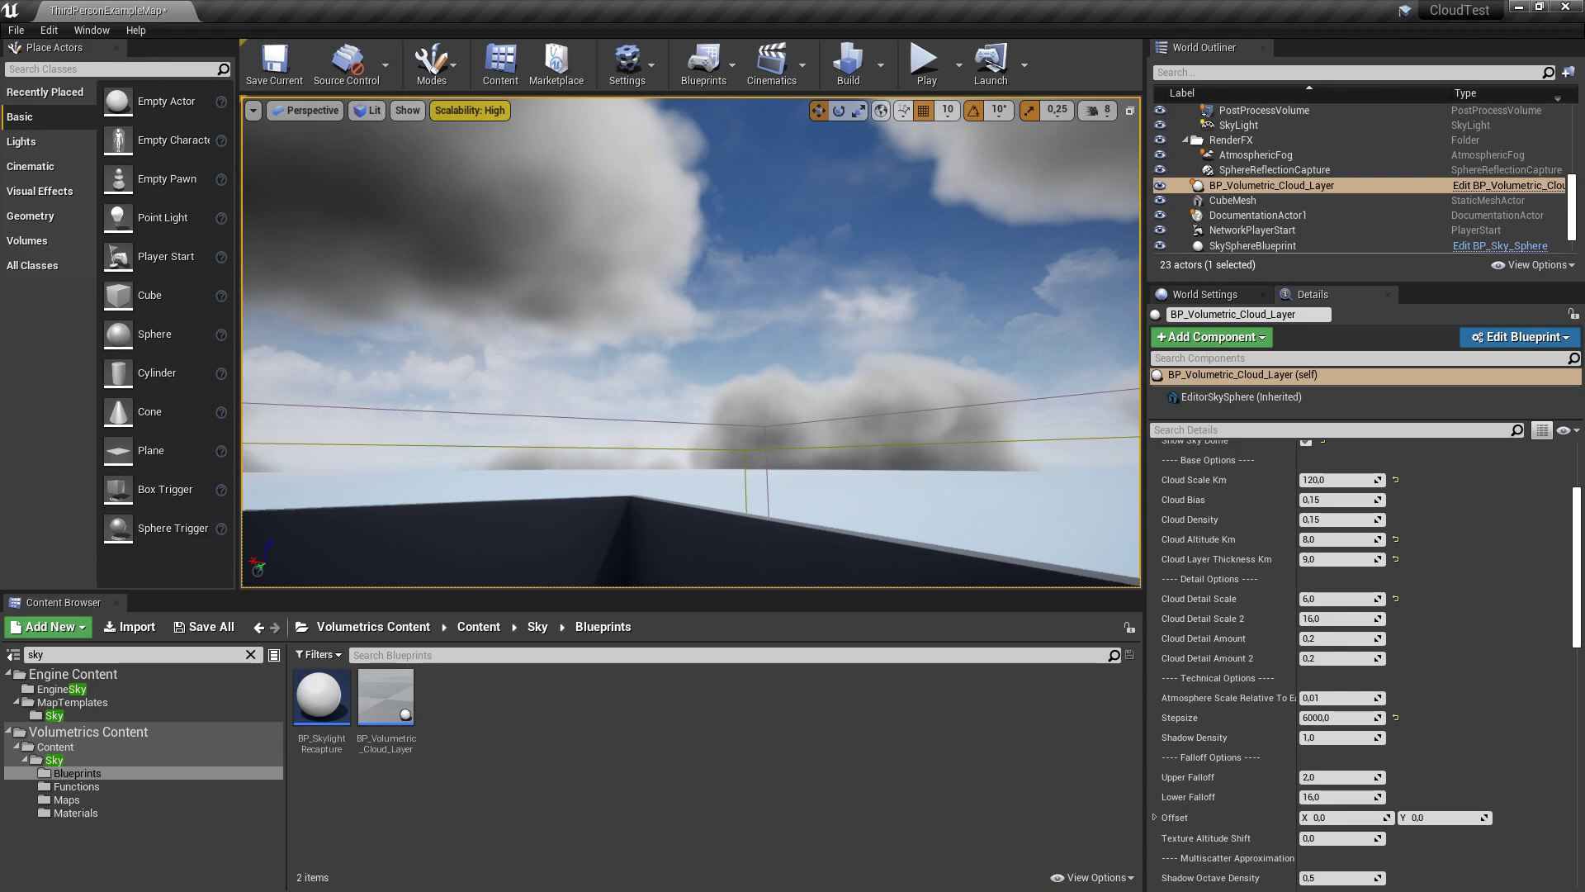
Turn on the frame rate display with the console command stat fps and check performance in a full-screen viewport
{"action": "right_click_drag", "start_coordinate": [978, 407], "coordinate": [977, 407]}
{"action": "key", "text": "grave"}
{"action": "type", "text": "stat"}
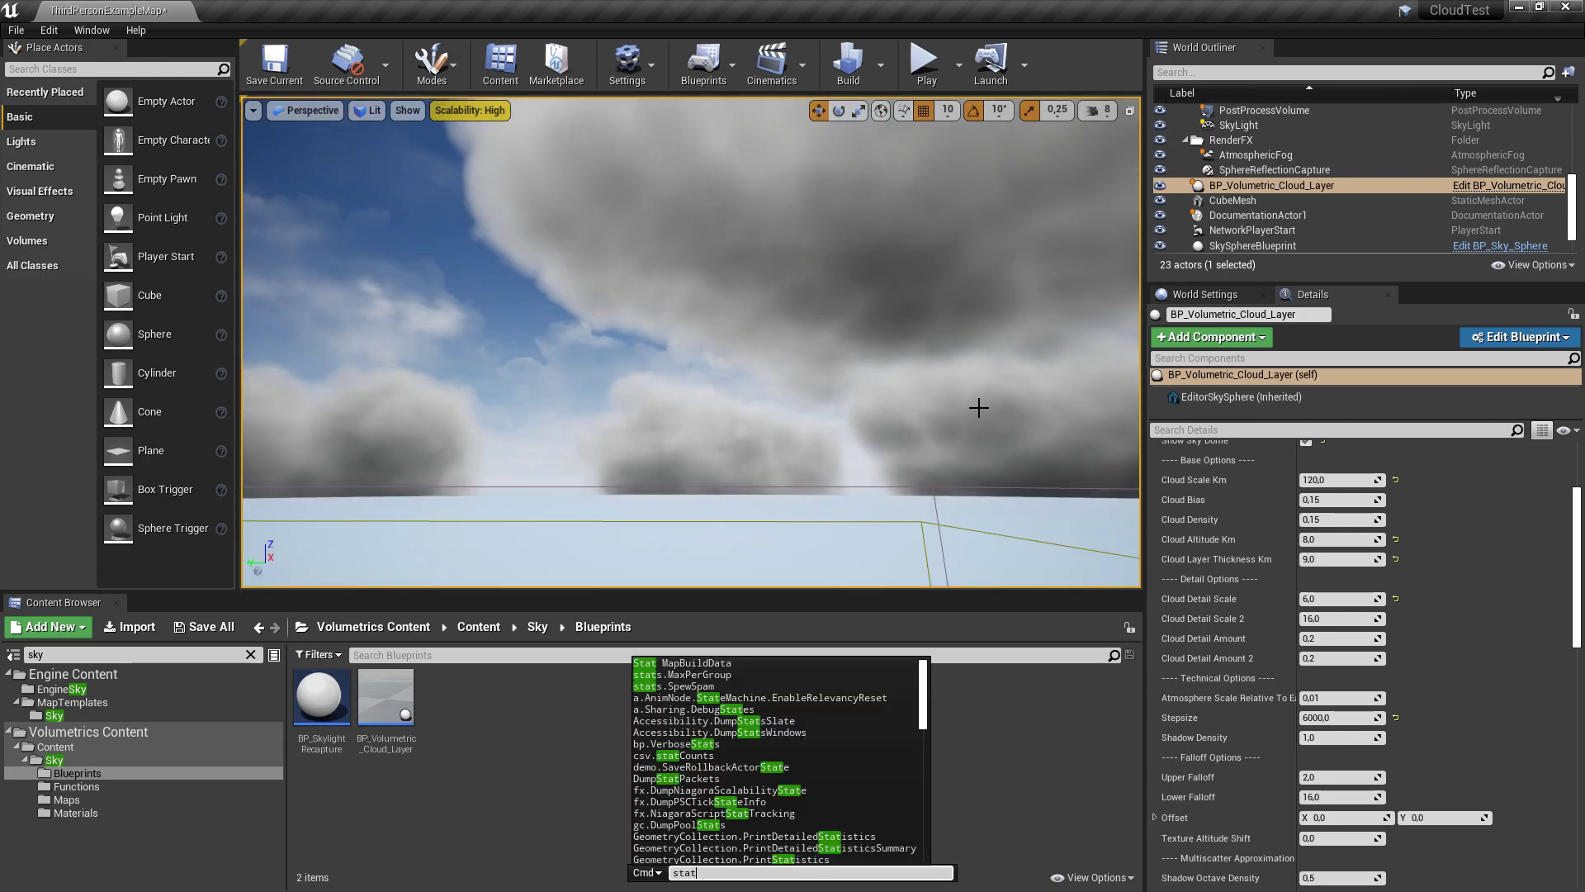
{"action": "type", "text": " fps"}
{"action": "key", "text": "Return"}
{"action": "right_click_drag", "start_coordinate": [998, 421], "coordinate": [998, 421]}
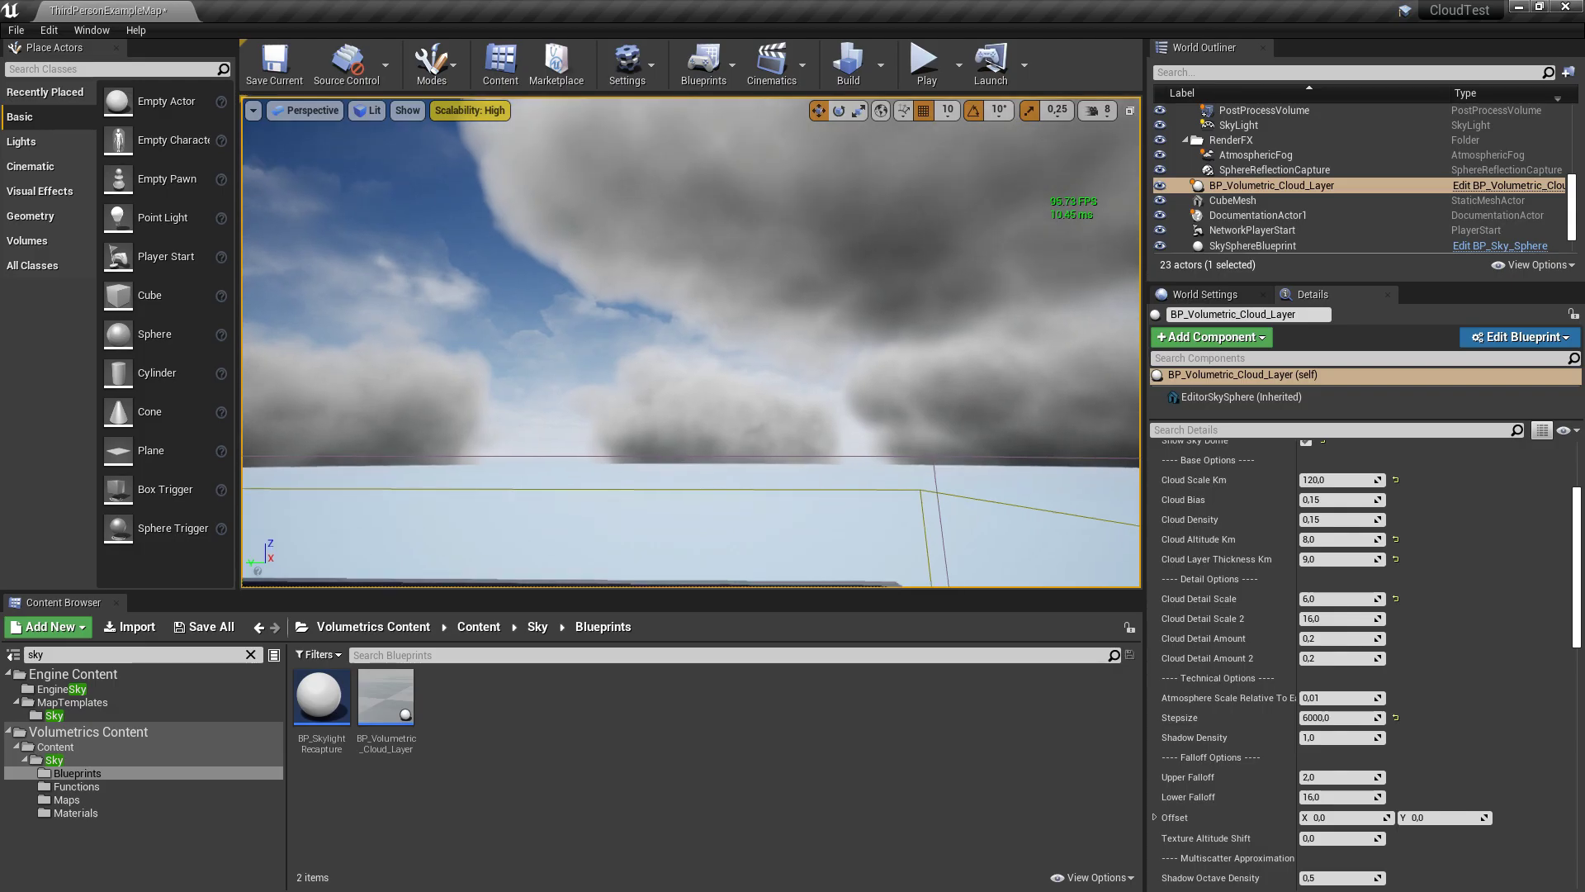
{"action": "key", "text": "F11"}
{"action": "right_click_drag", "start_coordinate": [983, 333], "coordinate": [998, 336]}
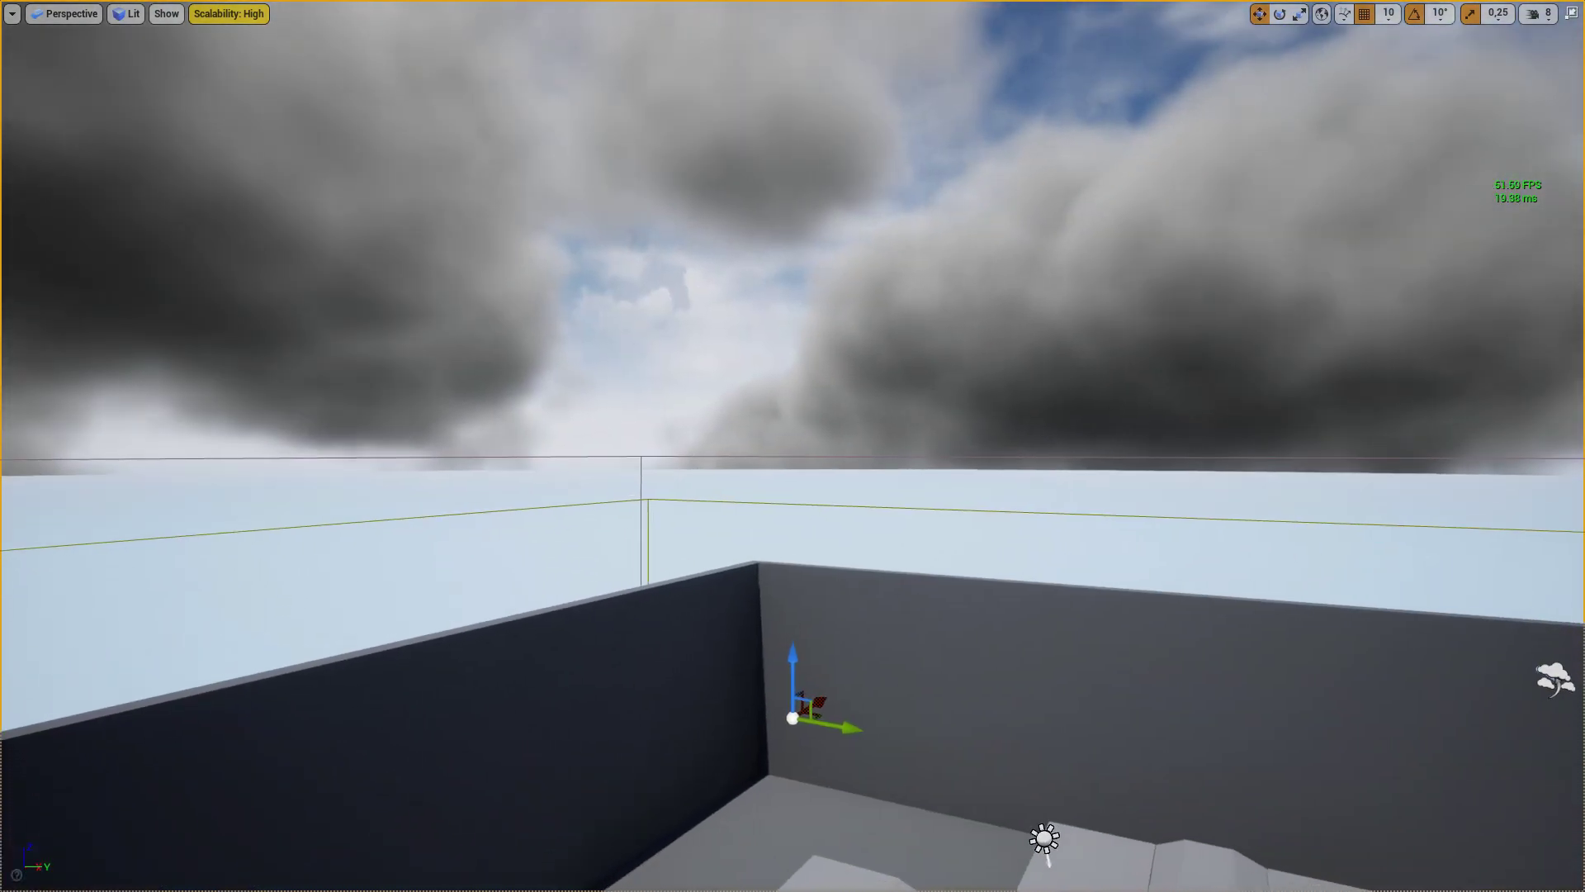
{"action": "key", "text": "F11"}
Raise the volumetric cloud layer's Cloud Detail Amount to about 0.56
{"action": "scroll", "coordinate": [1393, 617], "scroll_direction": "down", "scroll_amount": 1}
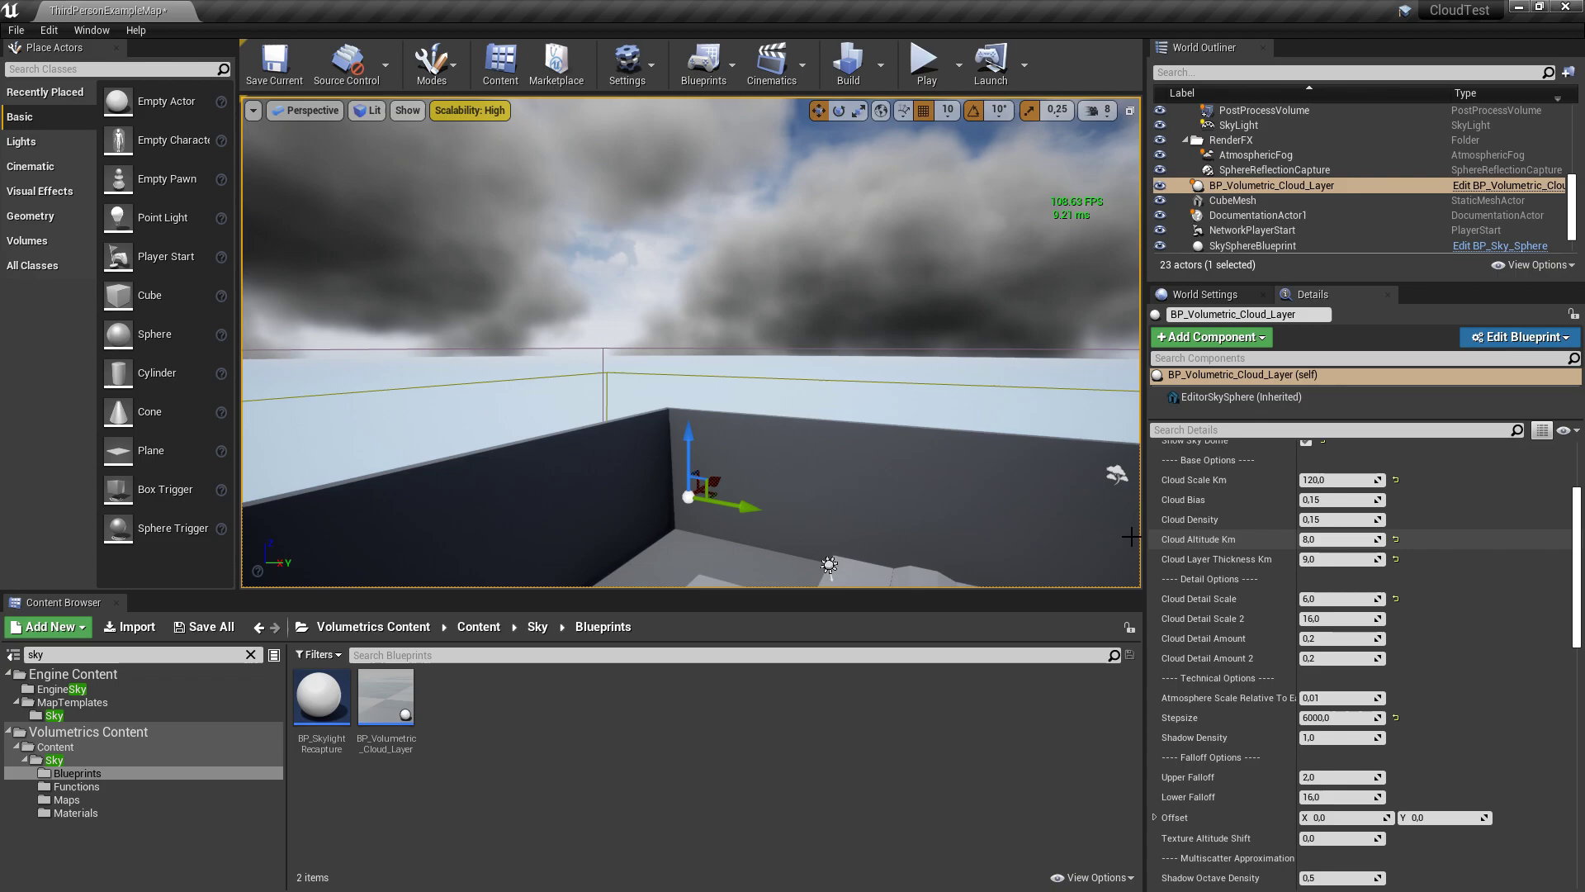
{"action": "scroll", "coordinate": [1457, 654], "scroll_direction": "down", "scroll_amount": 2}
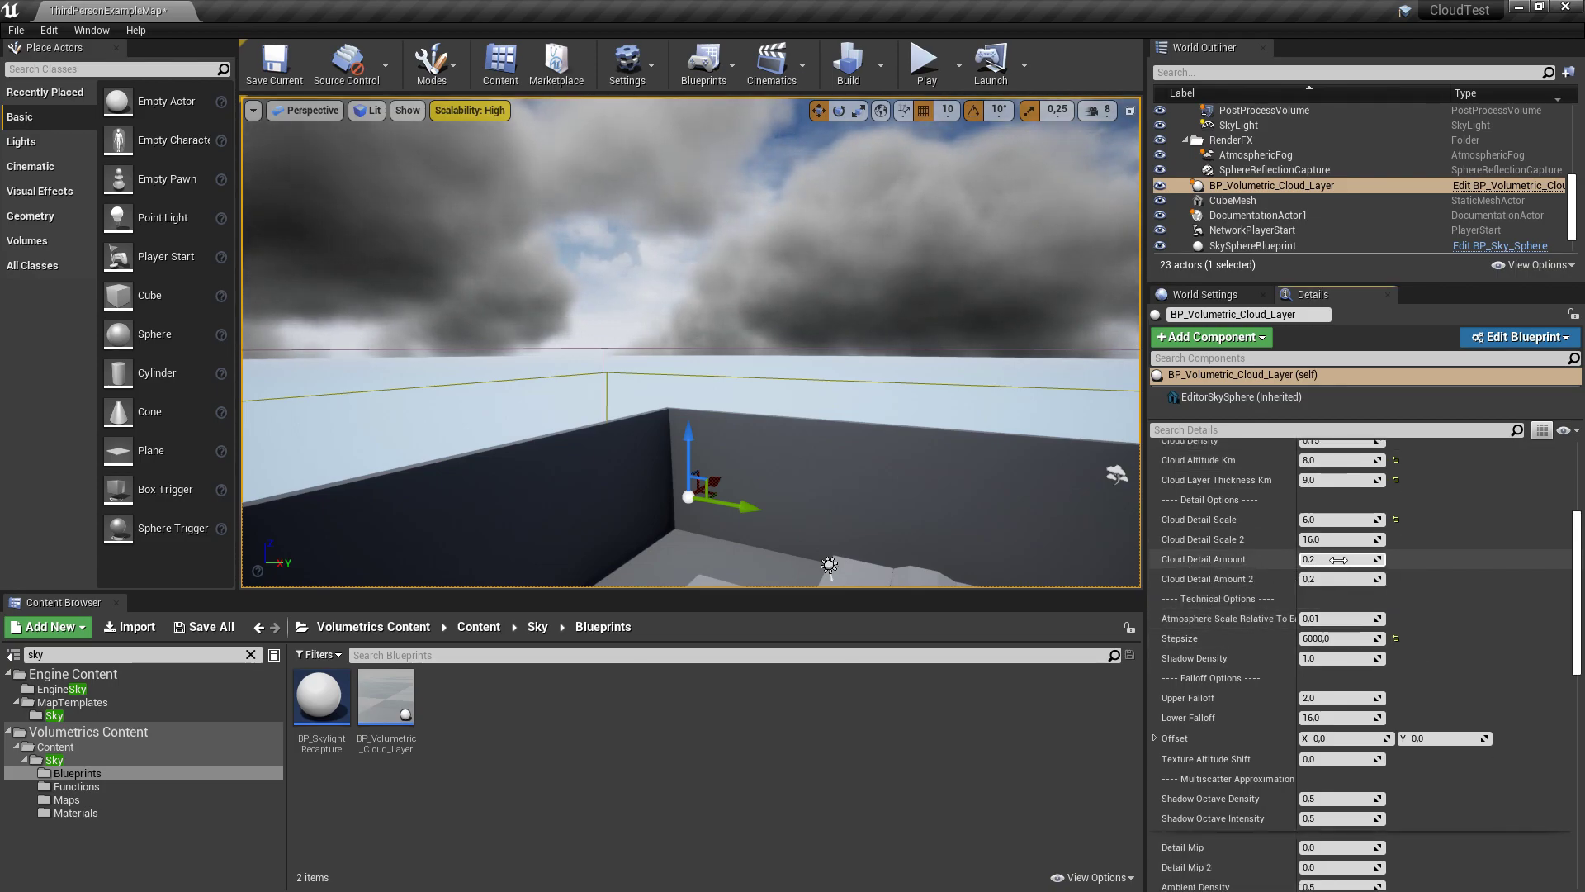
{"action": "left_click_drag", "start_coordinate": [1337, 559], "coordinate": [1370, 559]}
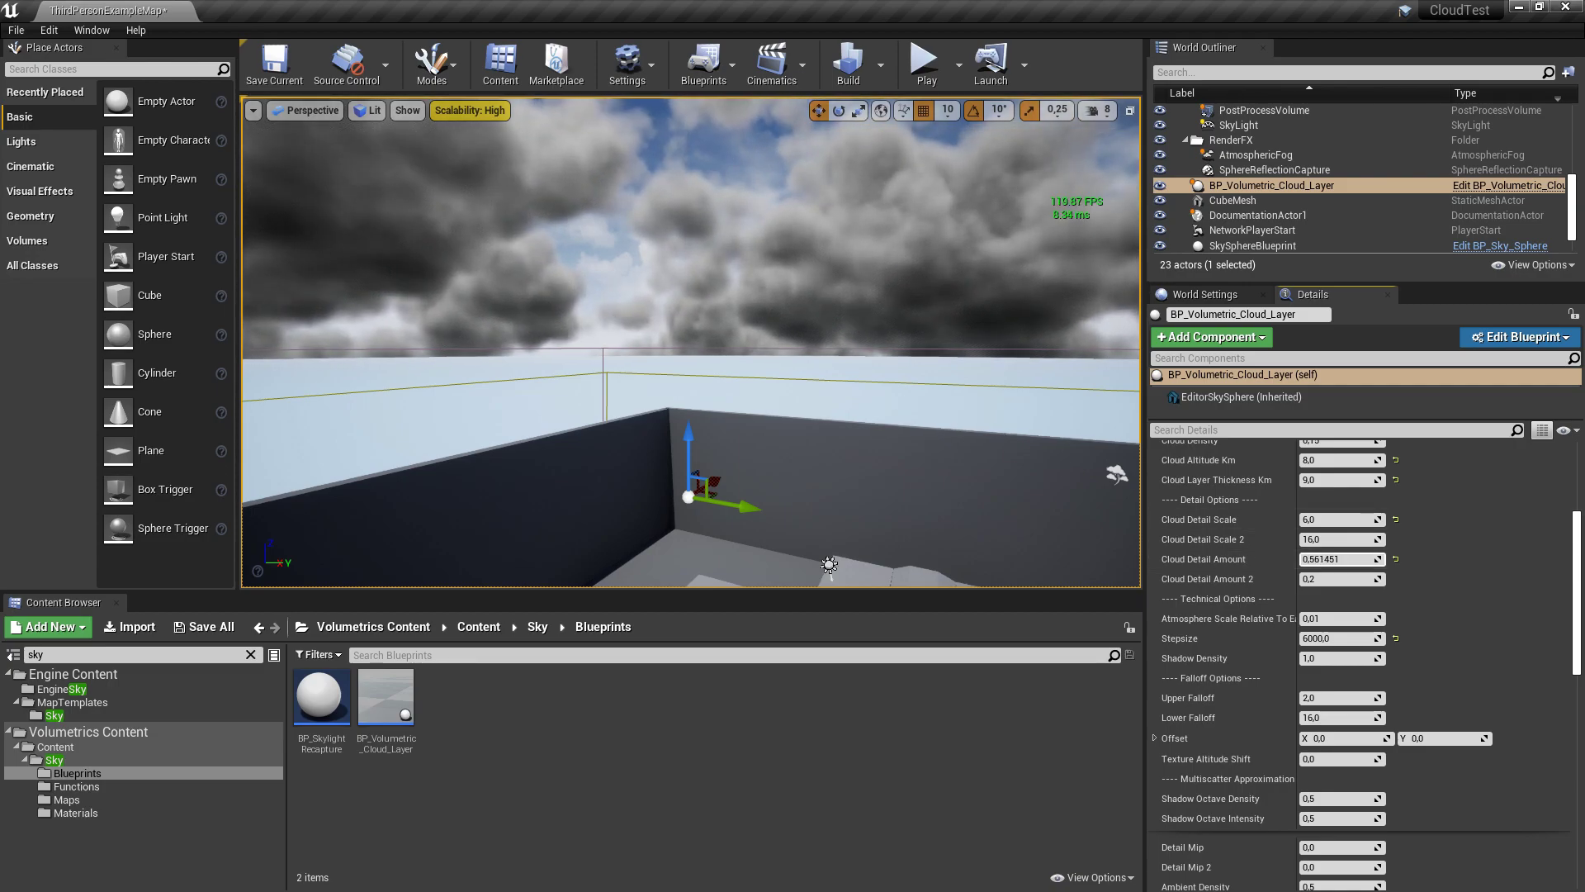
{"action": "right_click_drag", "start_coordinate": [690, 342], "coordinate": [380, 297]}
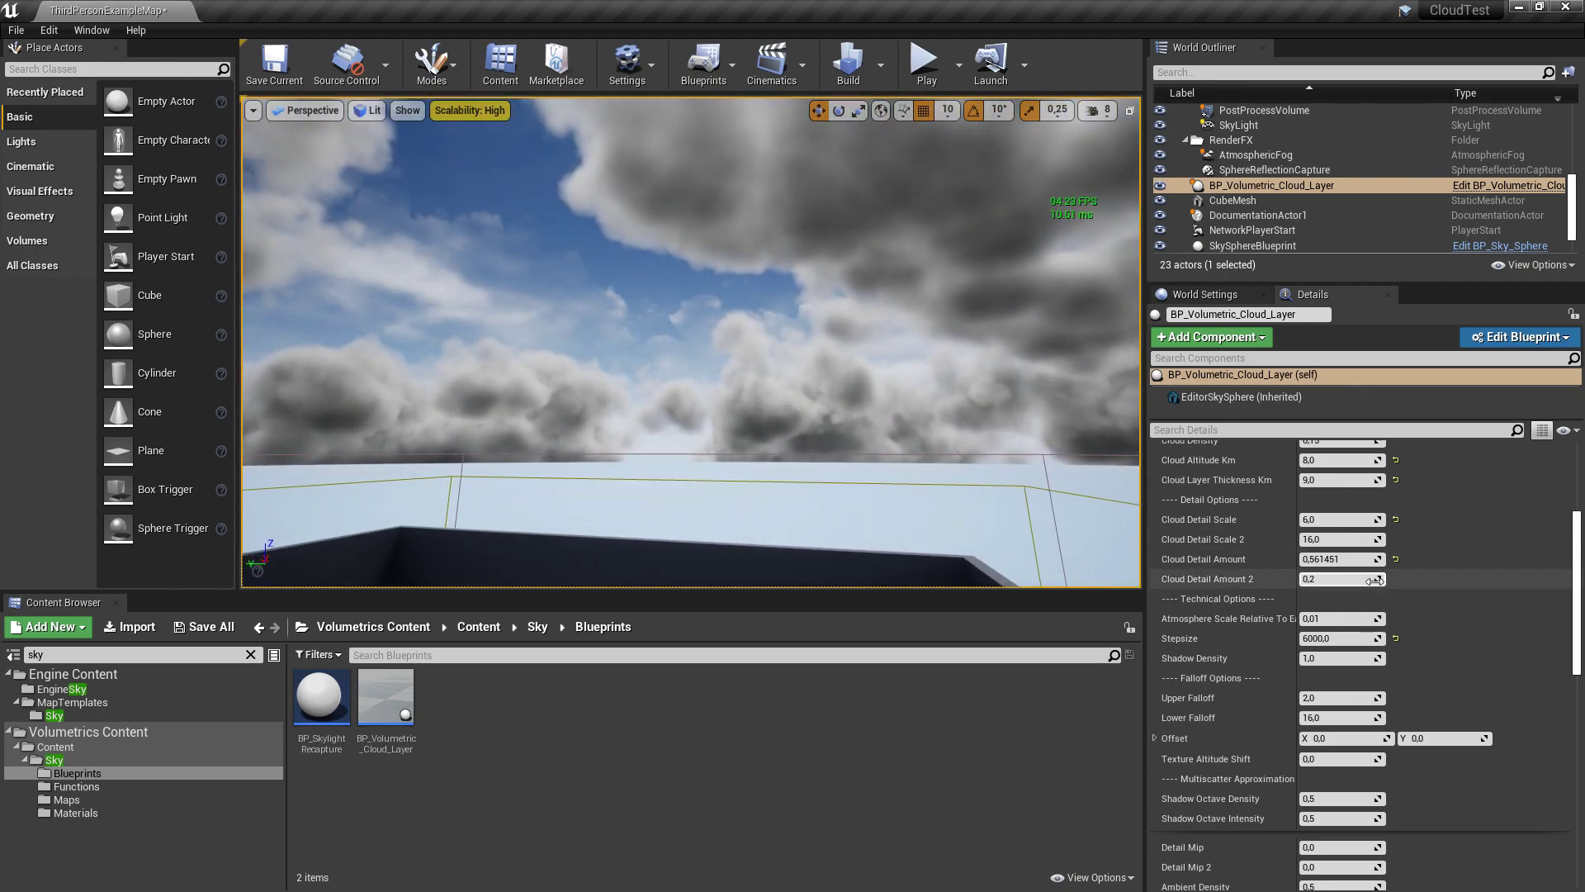
Adjust the cloud layer's Cloud Density to about 0.30 and its Cloud Bias to about 0.19
{"action": "scroll", "coordinate": [1377, 583], "scroll_direction": "down", "scroll_amount": 1}
{"action": "scroll", "coordinate": [1408, 621], "scroll_direction": "up", "scroll_amount": 3}
{"action": "right_click_drag", "start_coordinate": [826, 363], "coordinate": [545, 349]}
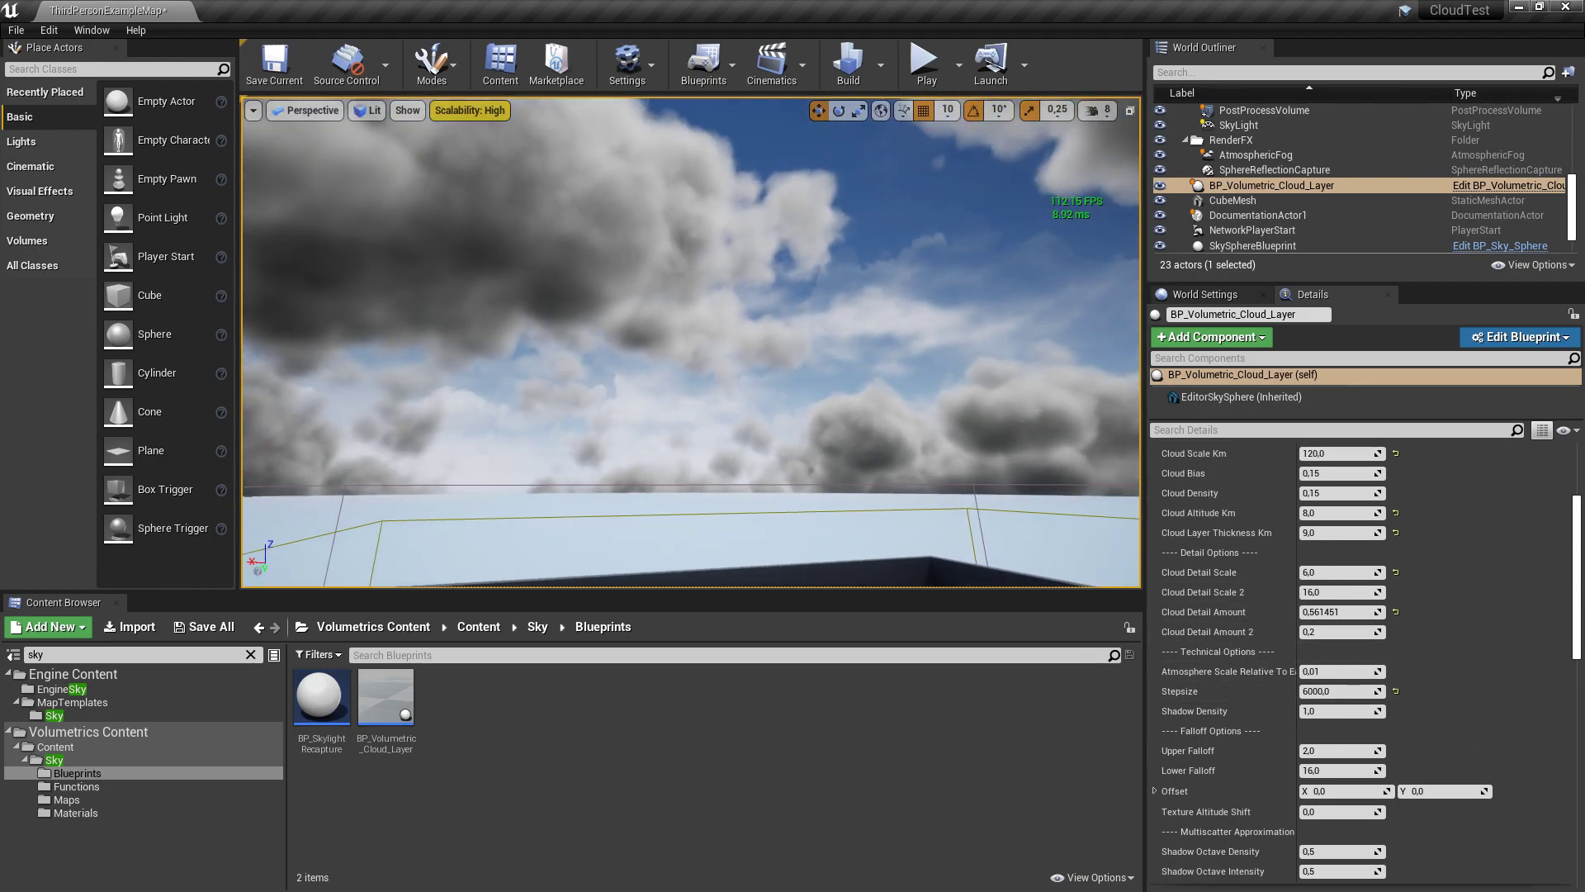
{"action": "right_click_drag", "start_coordinate": [673, 338], "coordinate": [674, 380]}
{"action": "scroll", "coordinate": [1388, 537], "scroll_direction": "up", "scroll_amount": 1}
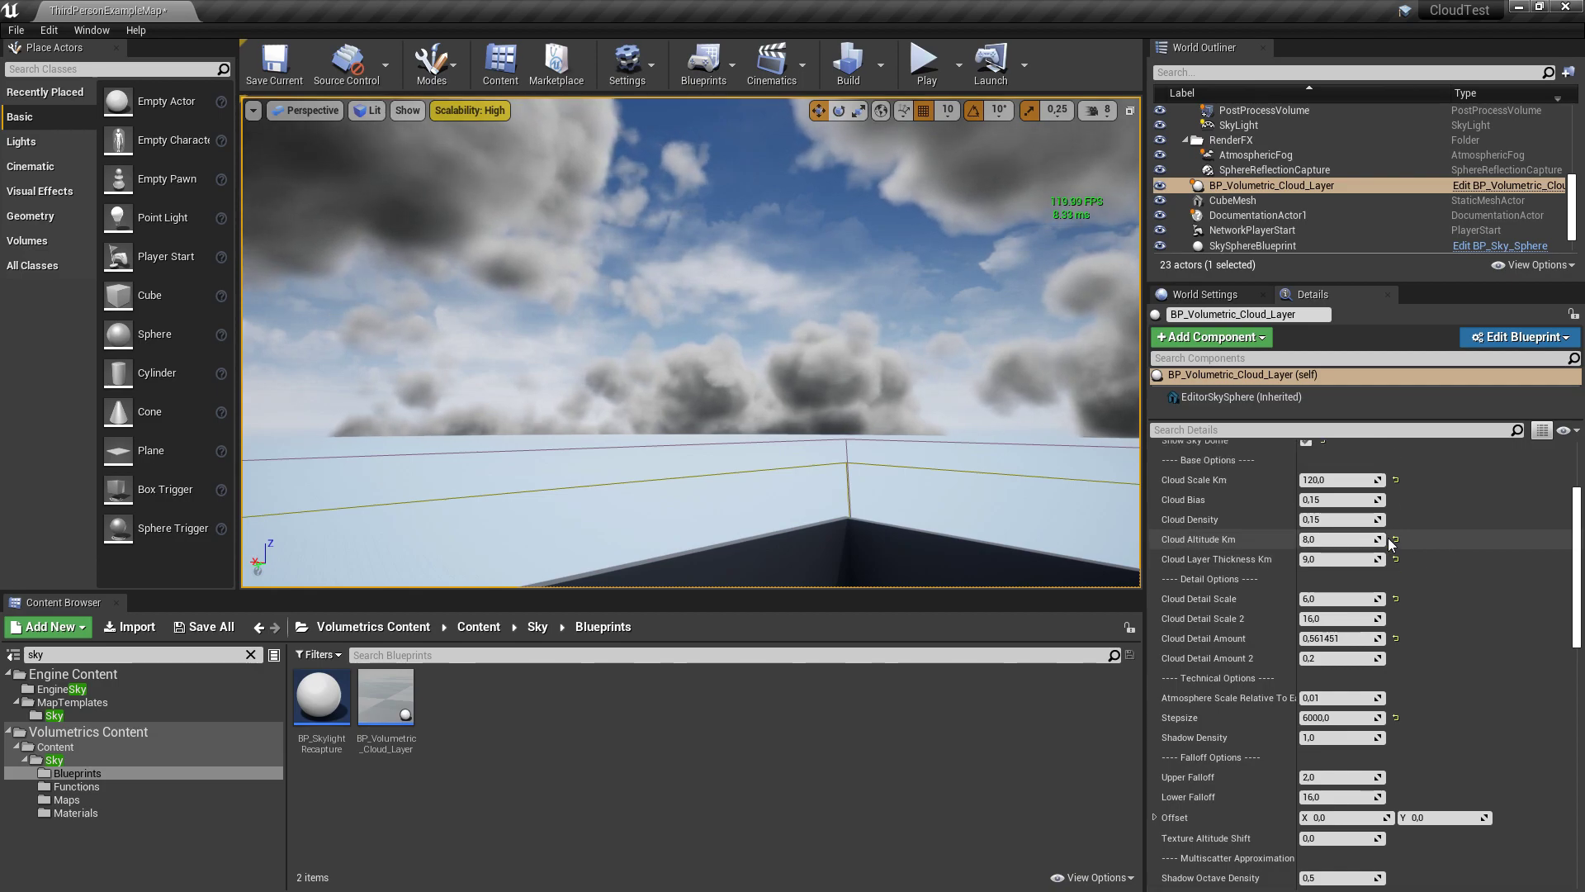
{"action": "mouse_move", "coordinate": [1337, 519]}
{"action": "left_mouse_down"}
{"action": "mouse_move", "coordinate": [1321, 519]}
{"action": "mouse_move", "coordinate": [1353, 519]}
{"action": "mouse_move", "coordinate": [1305, 519]}
{"action": "mouse_move", "coordinate": [1354, 520]}
{"action": "mouse_move", "coordinate": [1309, 519]}
{"action": "mouse_move", "coordinate": [1311, 501]}
{"action": "mouse_move", "coordinate": [1379, 499]}
{"action": "mouse_move", "coordinate": [1345, 499]}
{"action": "left_mouse_up"}
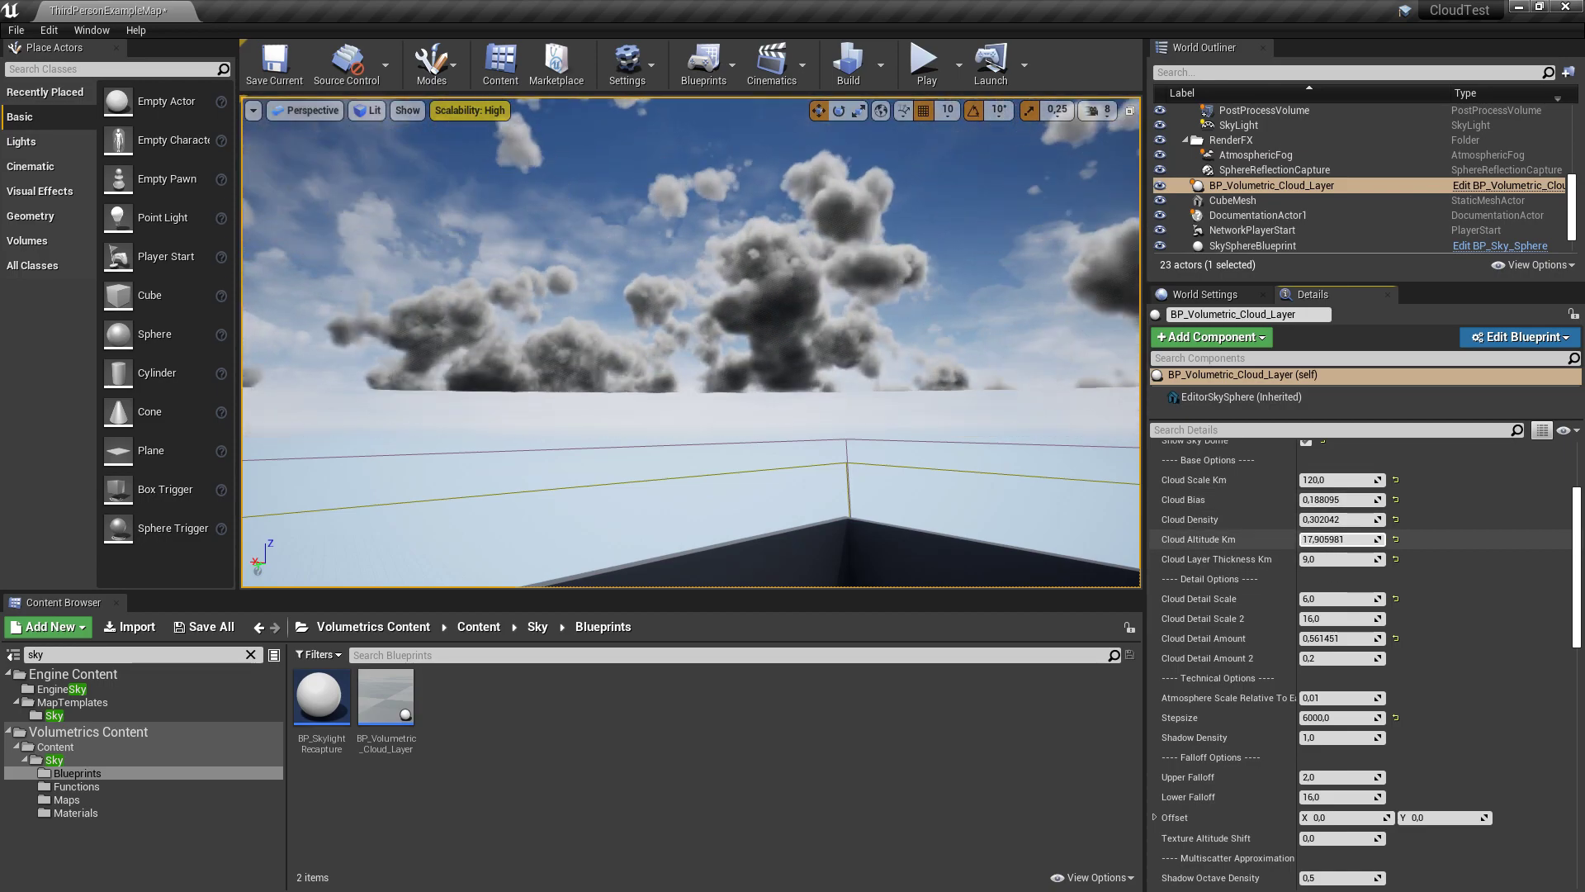
Adjust the cloud layer's Cloud Altitude Km to about 9.25 and its Cloud Layer Thickness Km to about 14.5
{"action": "right_click_drag", "start_coordinate": [913, 424], "coordinate": [701, 417]}
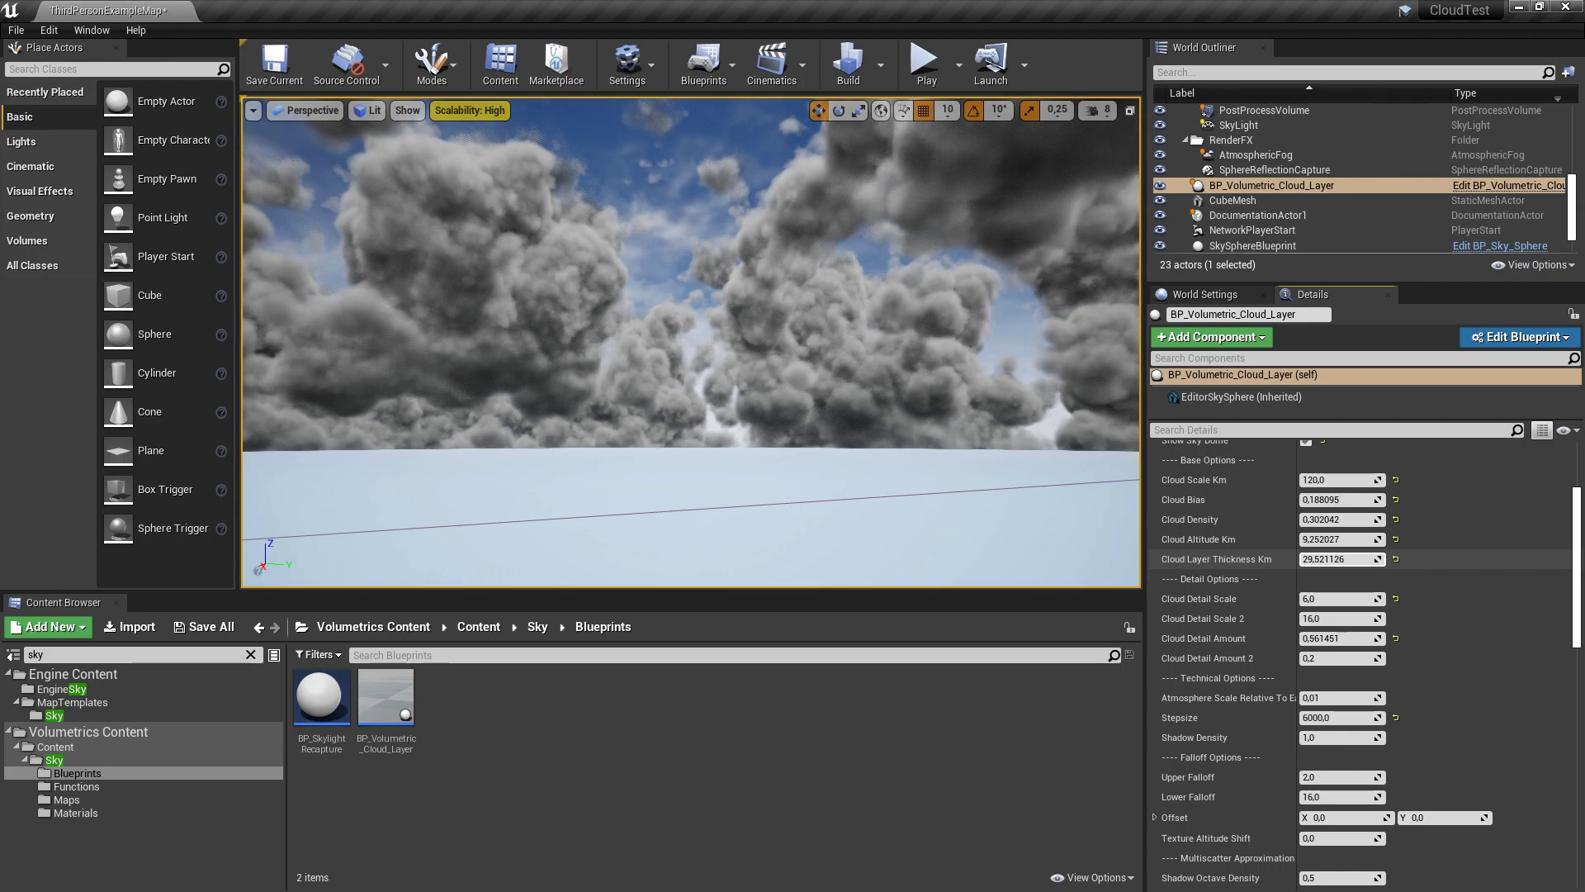
{"action": "left_click_drag", "start_coordinate": [1339, 560], "coordinate": [1288, 560]}
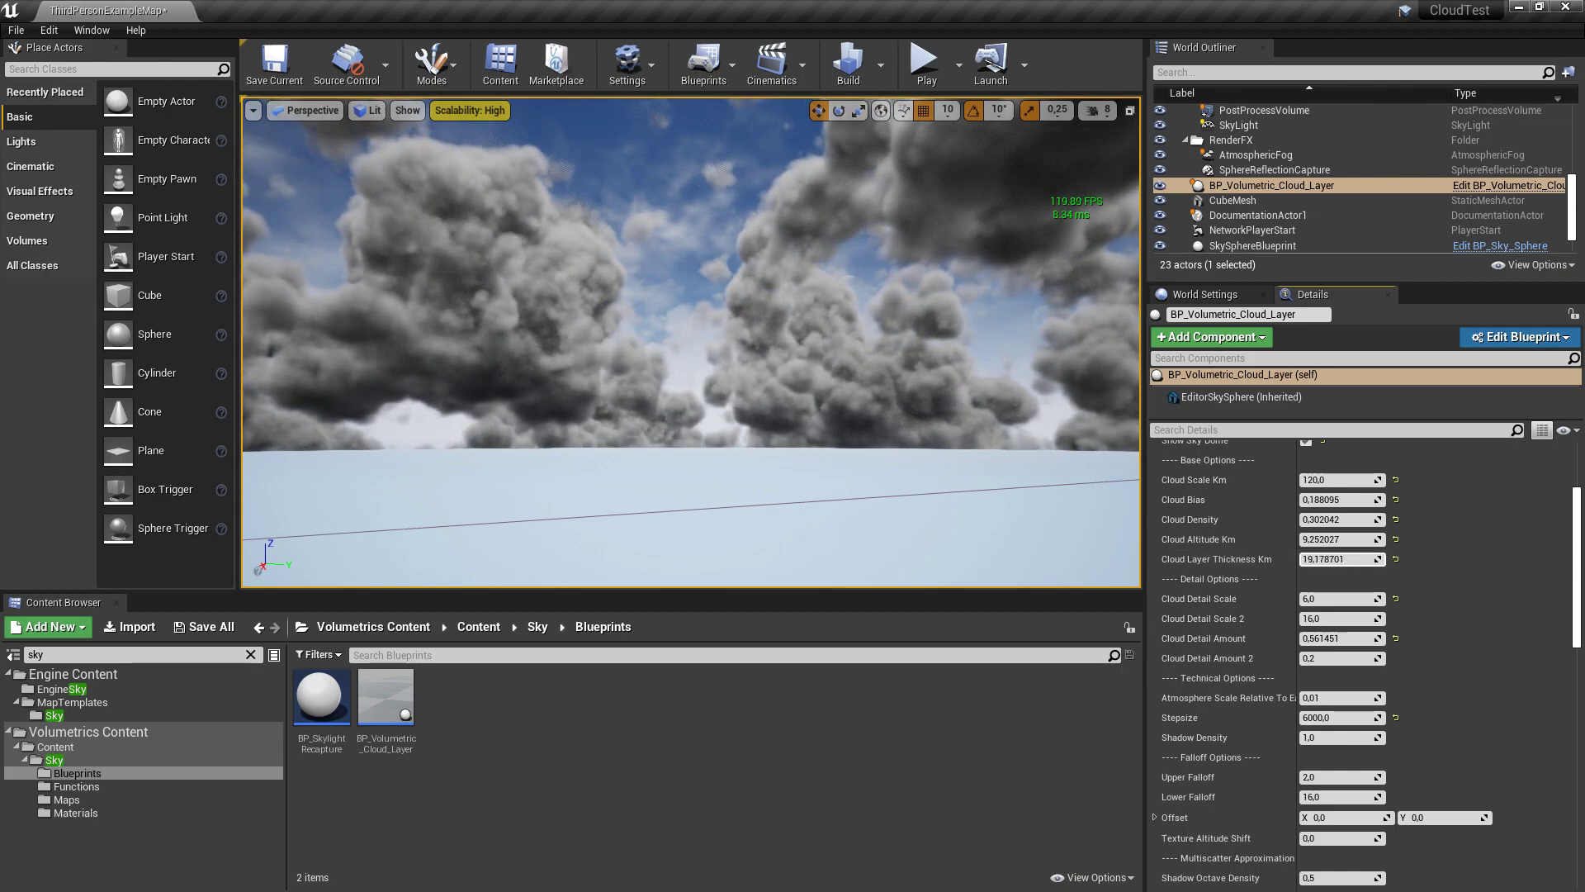
Lower the volumetric cloud layer's Shadow Density to about 0.83
{"action": "scroll", "coordinate": [1365, 622], "scroll_direction": "down", "scroll_amount": 3}
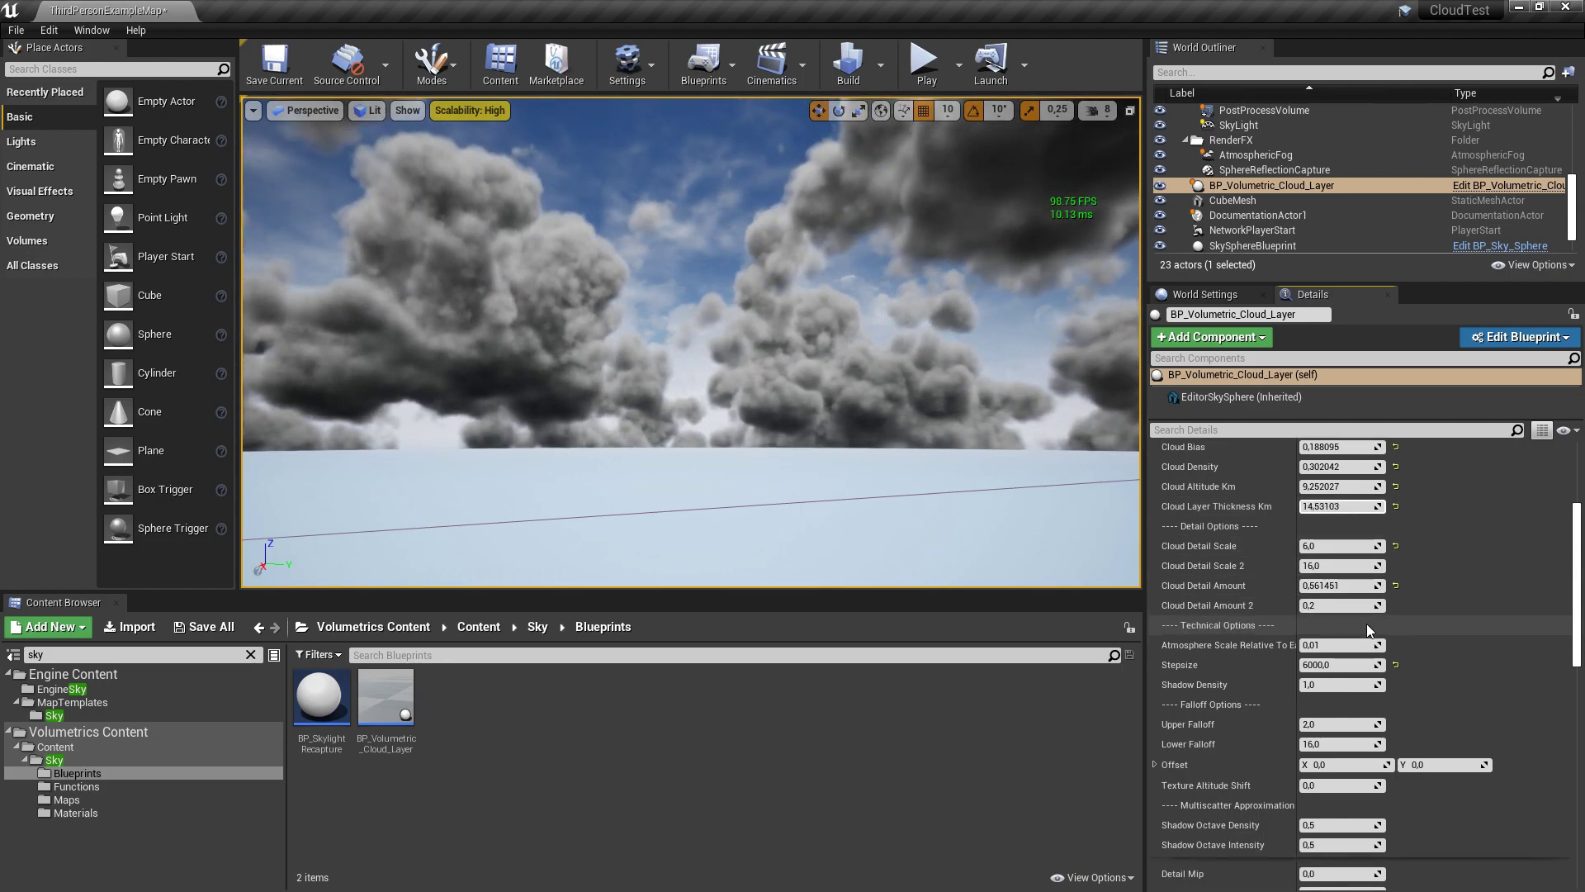
{"action": "scroll", "coordinate": [1385, 636], "scroll_direction": "down", "scroll_amount": 2}
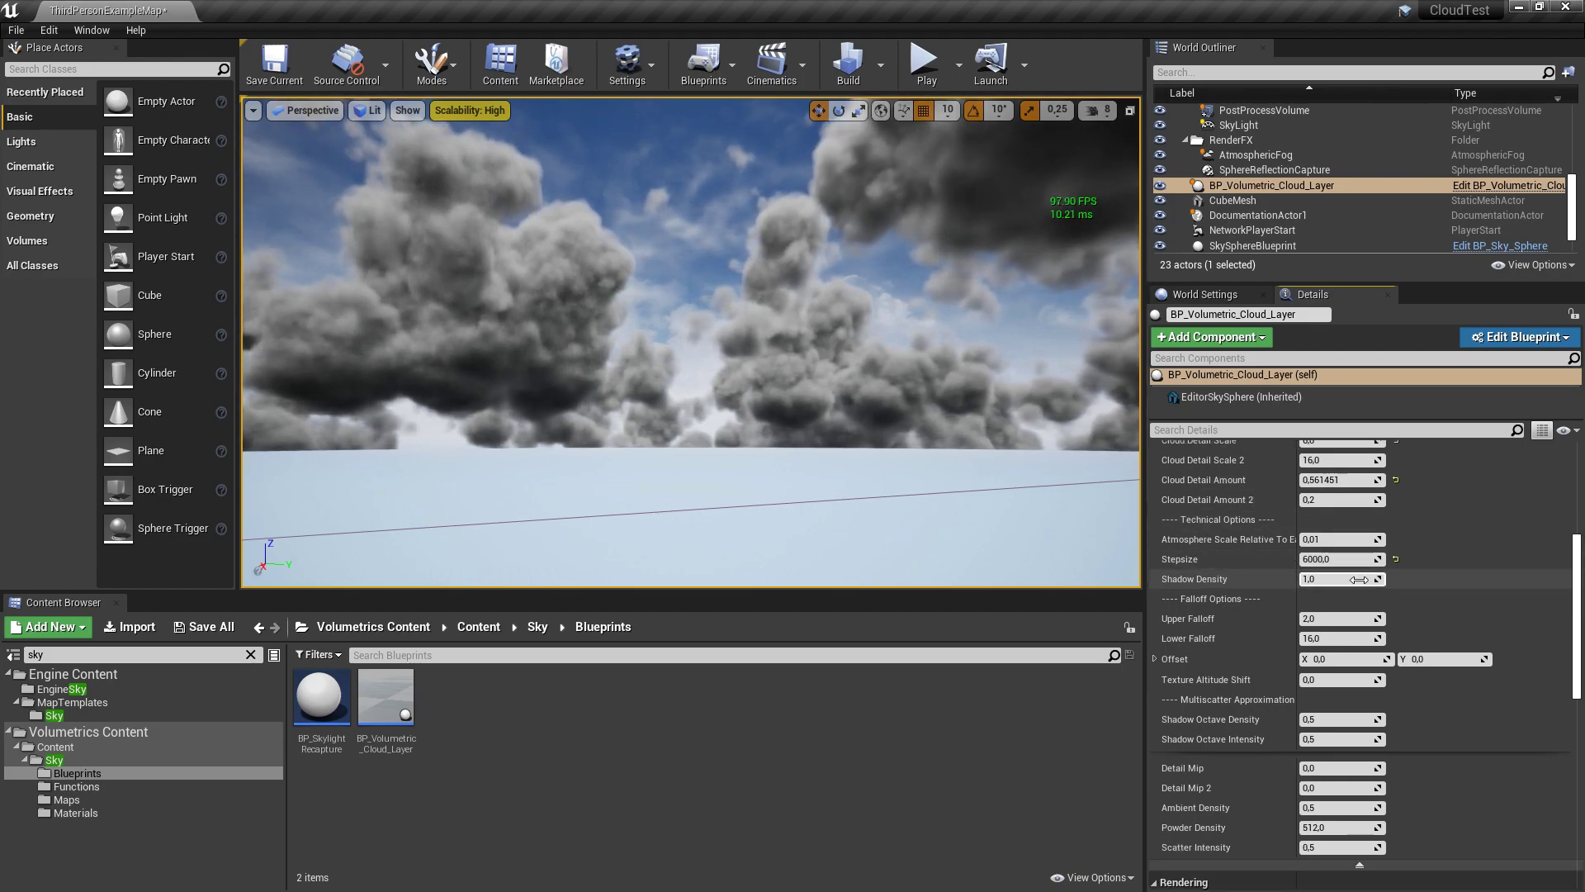
{"action": "left_click_drag", "start_coordinate": [1338, 579], "coordinate": [1354, 579]}
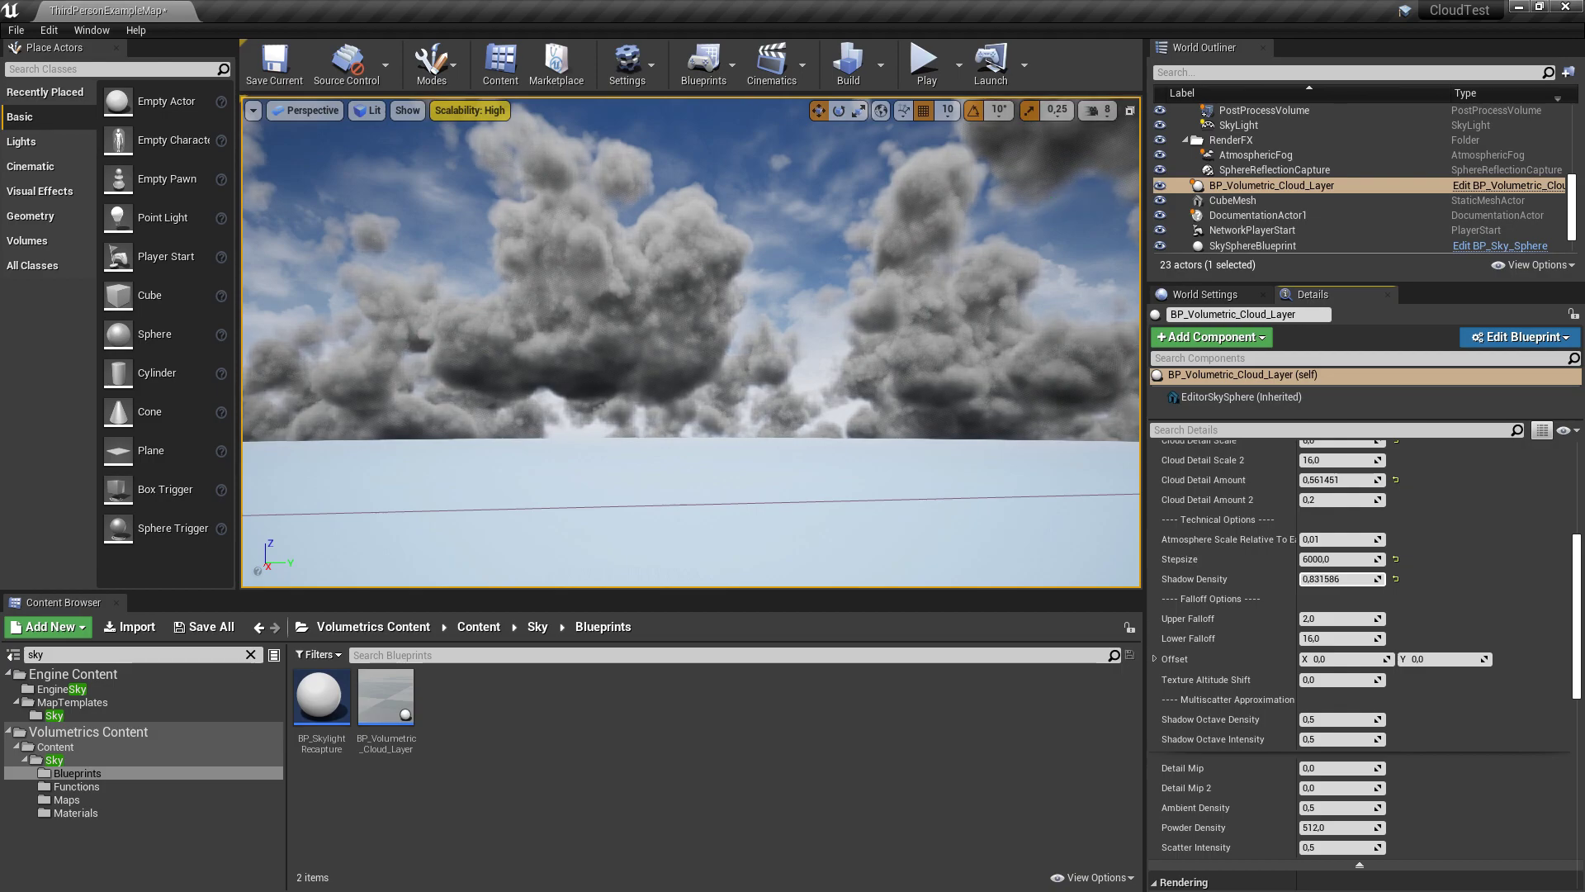
Examine the clouds from several directions in the viewport and review the cloud layer's settings
{"action": "scroll", "coordinate": [1478, 601], "scroll_direction": "down", "scroll_amount": 2}
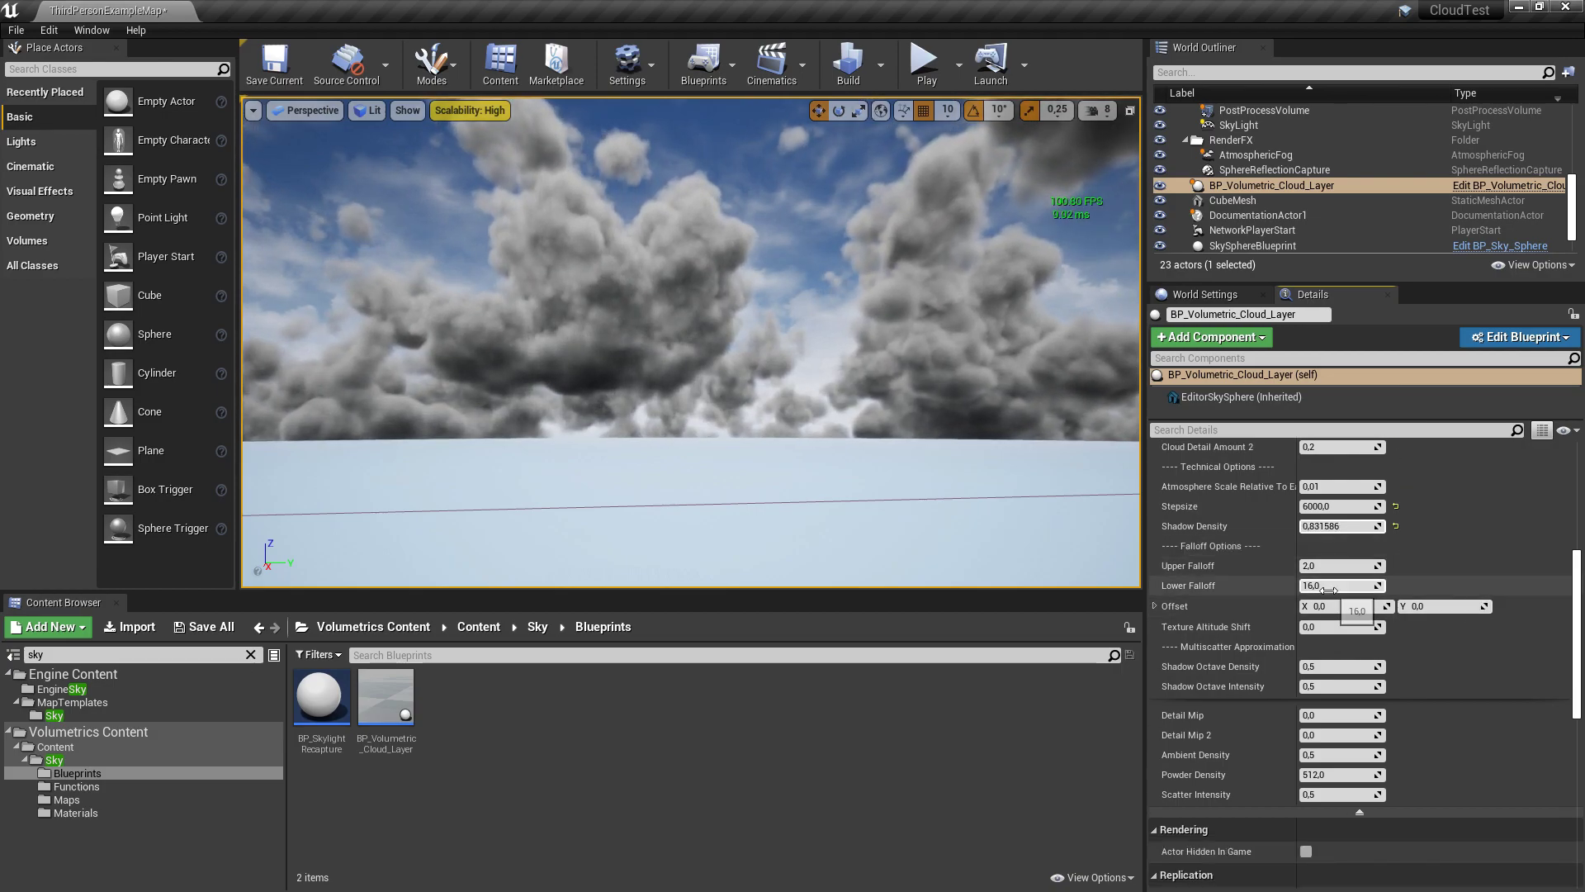
{"action": "scroll", "coordinate": [1328, 590], "scroll_direction": "up", "scroll_amount": 1}
{"action": "right_click_drag", "start_coordinate": [931, 373], "coordinate": [528, 342]}
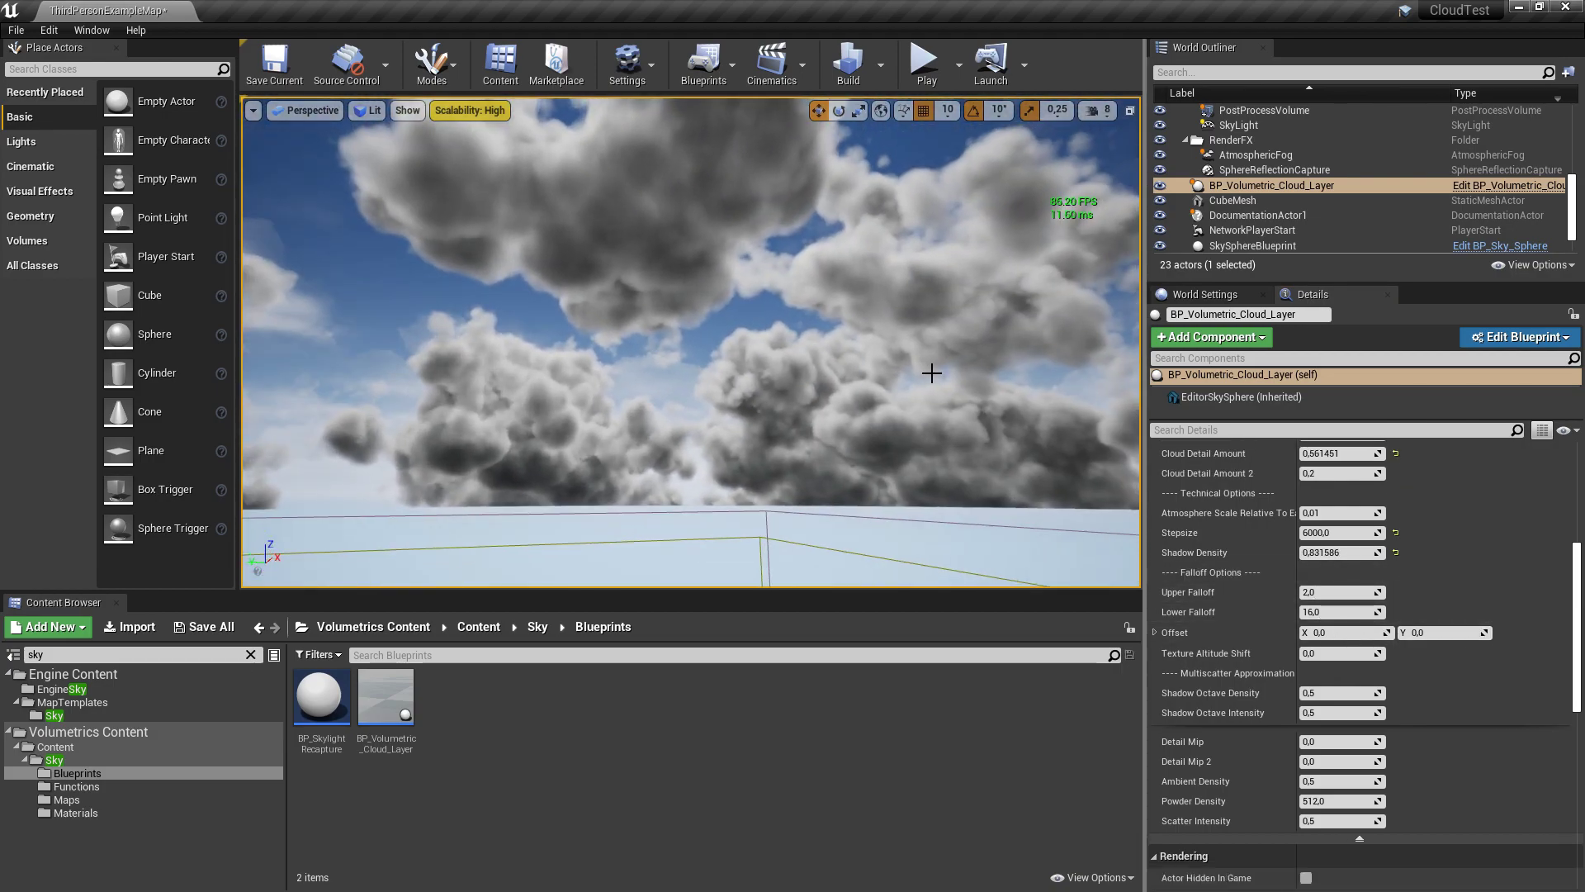
{"action": "right_click_drag", "start_coordinate": [872, 402], "coordinate": [924, 396]}
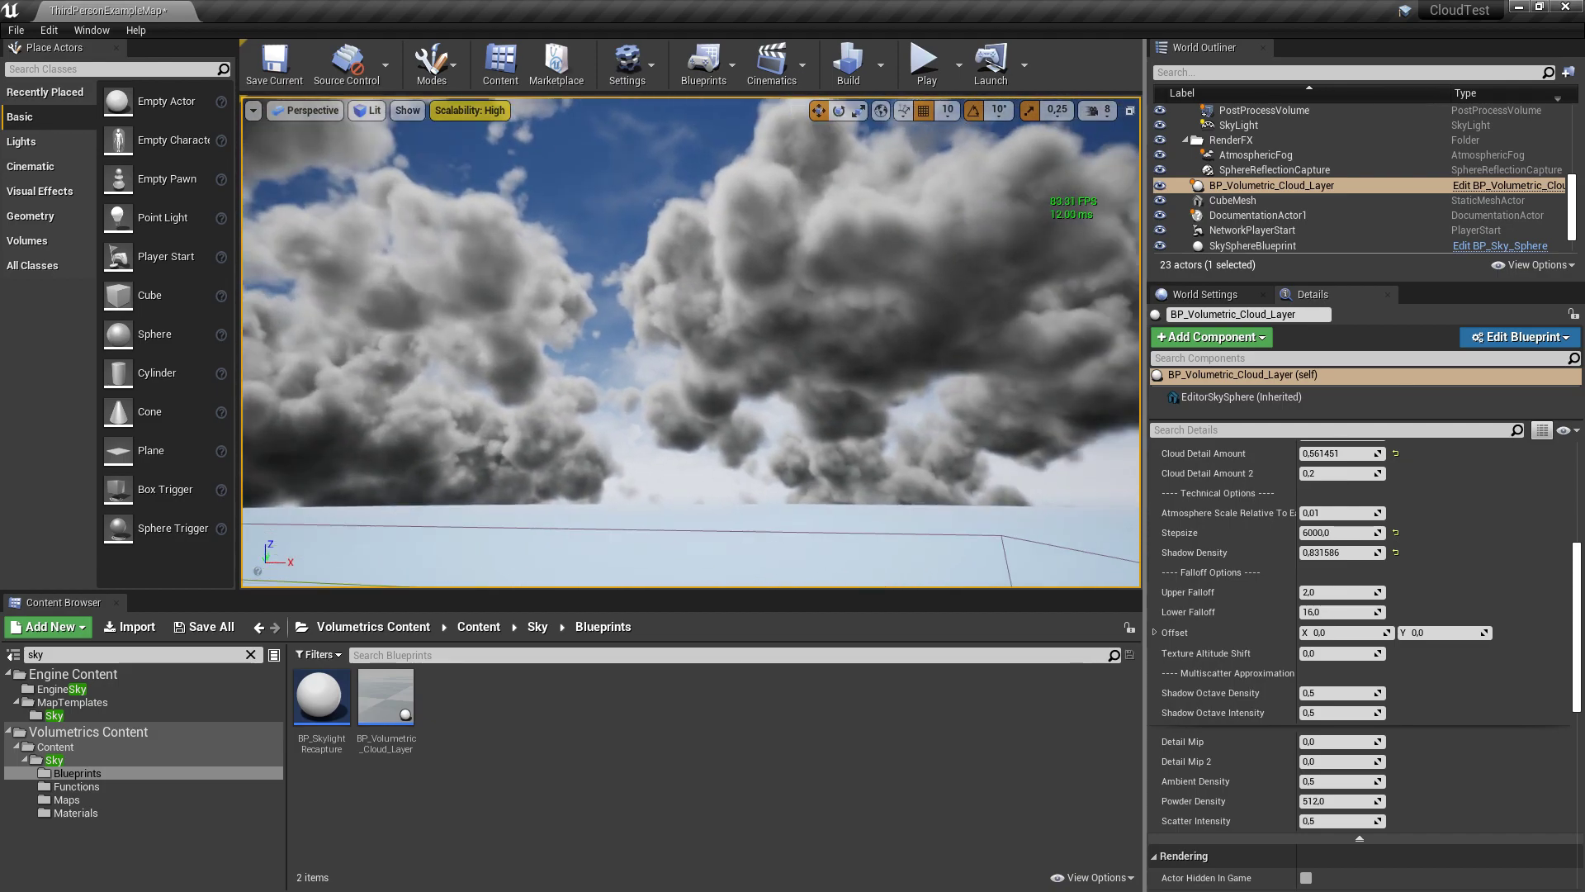
{"action": "right_click_drag", "start_coordinate": [927, 380], "coordinate": [920, 381]}
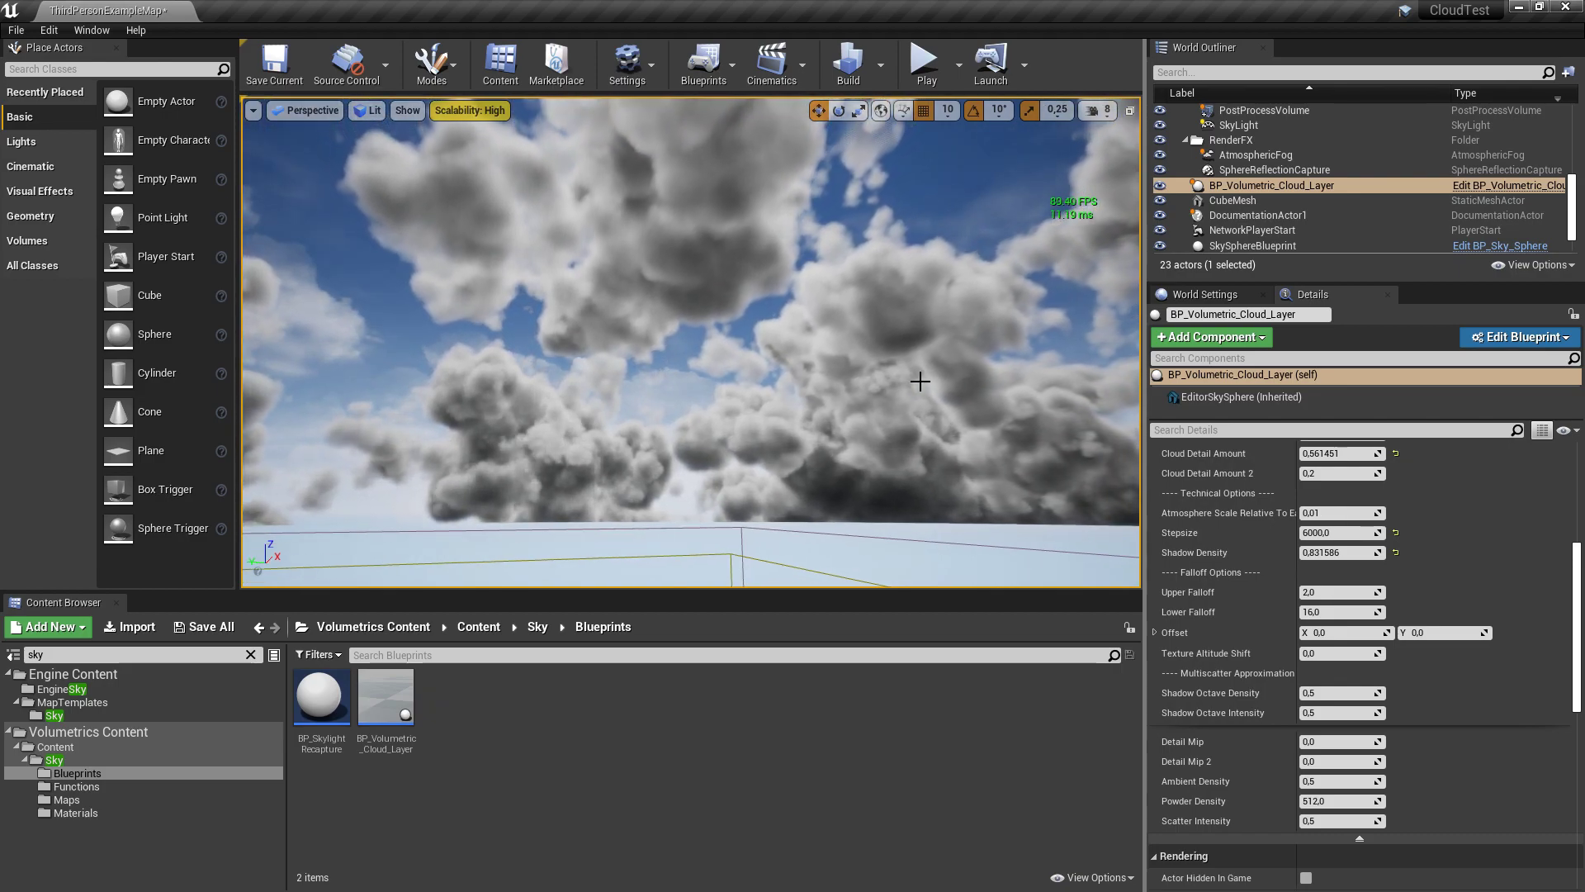
{"action": "scroll", "coordinate": [1242, 487], "scroll_direction": "up", "scroll_amount": 6}
{"action": "scroll", "coordinate": [1321, 569], "scroll_direction": "down", "scroll_amount": 1}
{"action": "scroll", "coordinate": [1319, 568], "scroll_direction": "up", "scroll_amount": 6}
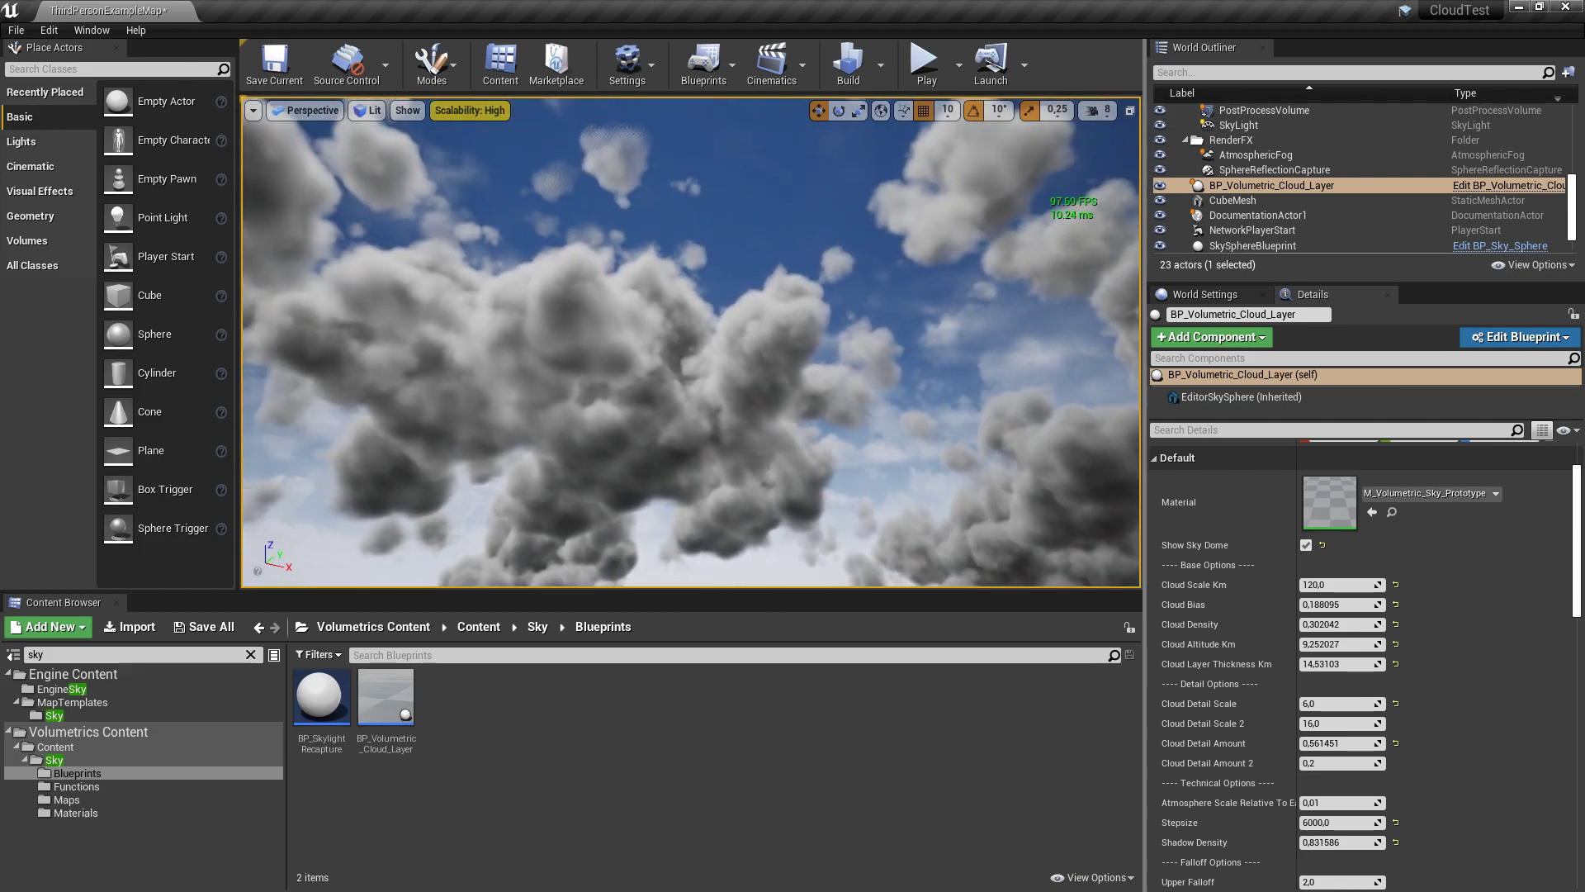
{"action": "right_click_drag", "start_coordinate": [855, 355], "coordinate": [849, 354]}
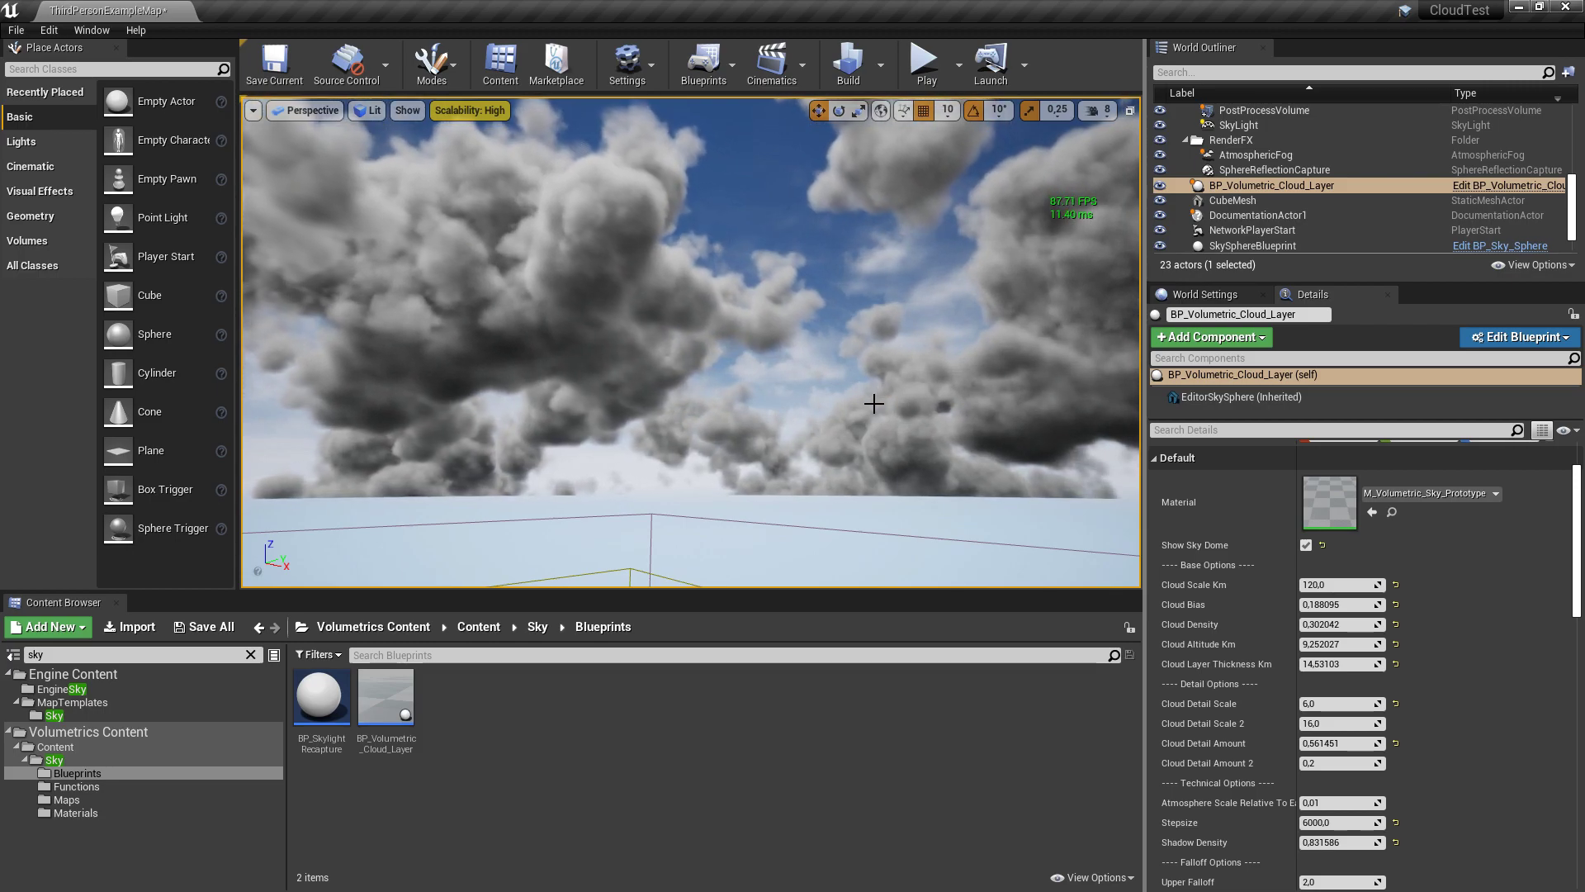
{"action": "right_click_drag", "start_coordinate": [799, 369], "coordinate": [799, 368]}
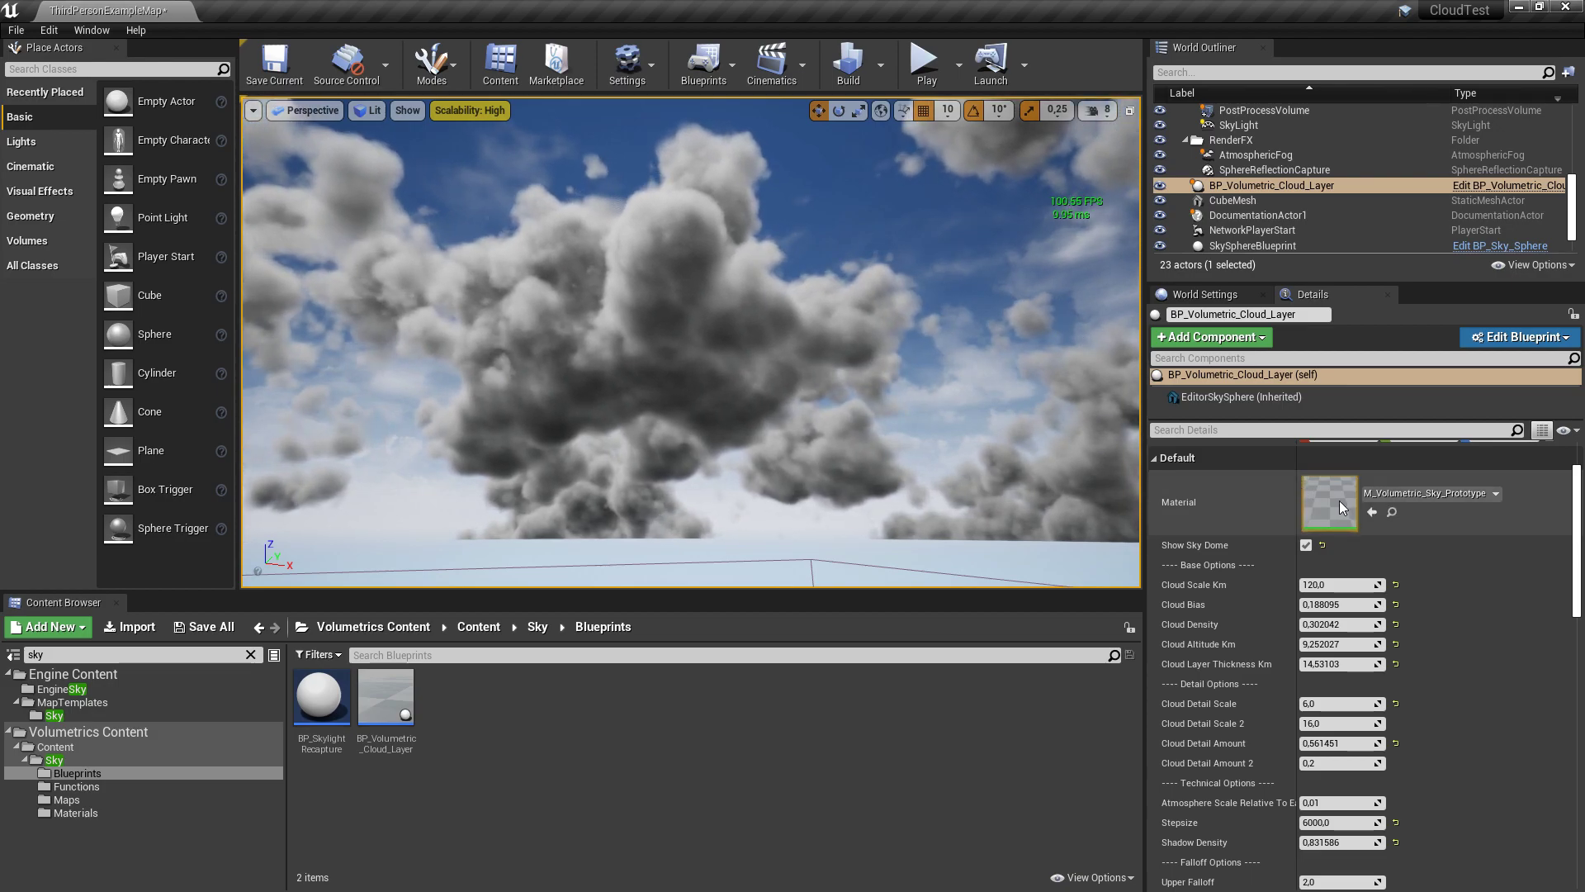
Open the cloud layer's M_Volumetric_Sky_Prototype material for editing in a maximized window
{"action": "scroll", "coordinate": [1339, 500], "scroll_direction": "up", "scroll_amount": 2}
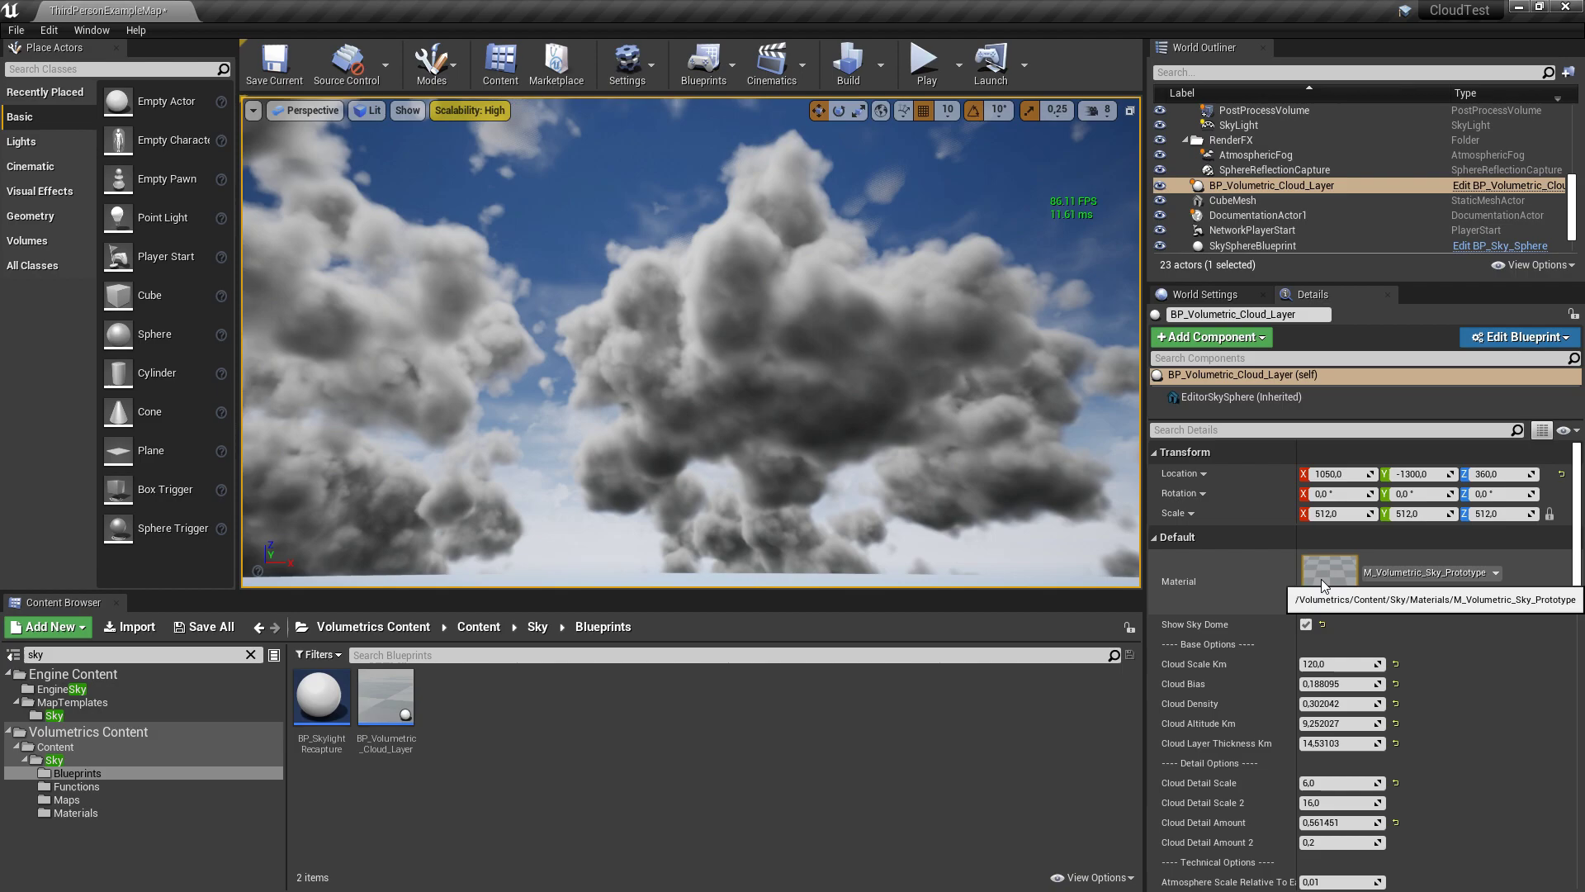
{"action": "double_click", "coordinate": [1321, 581]}
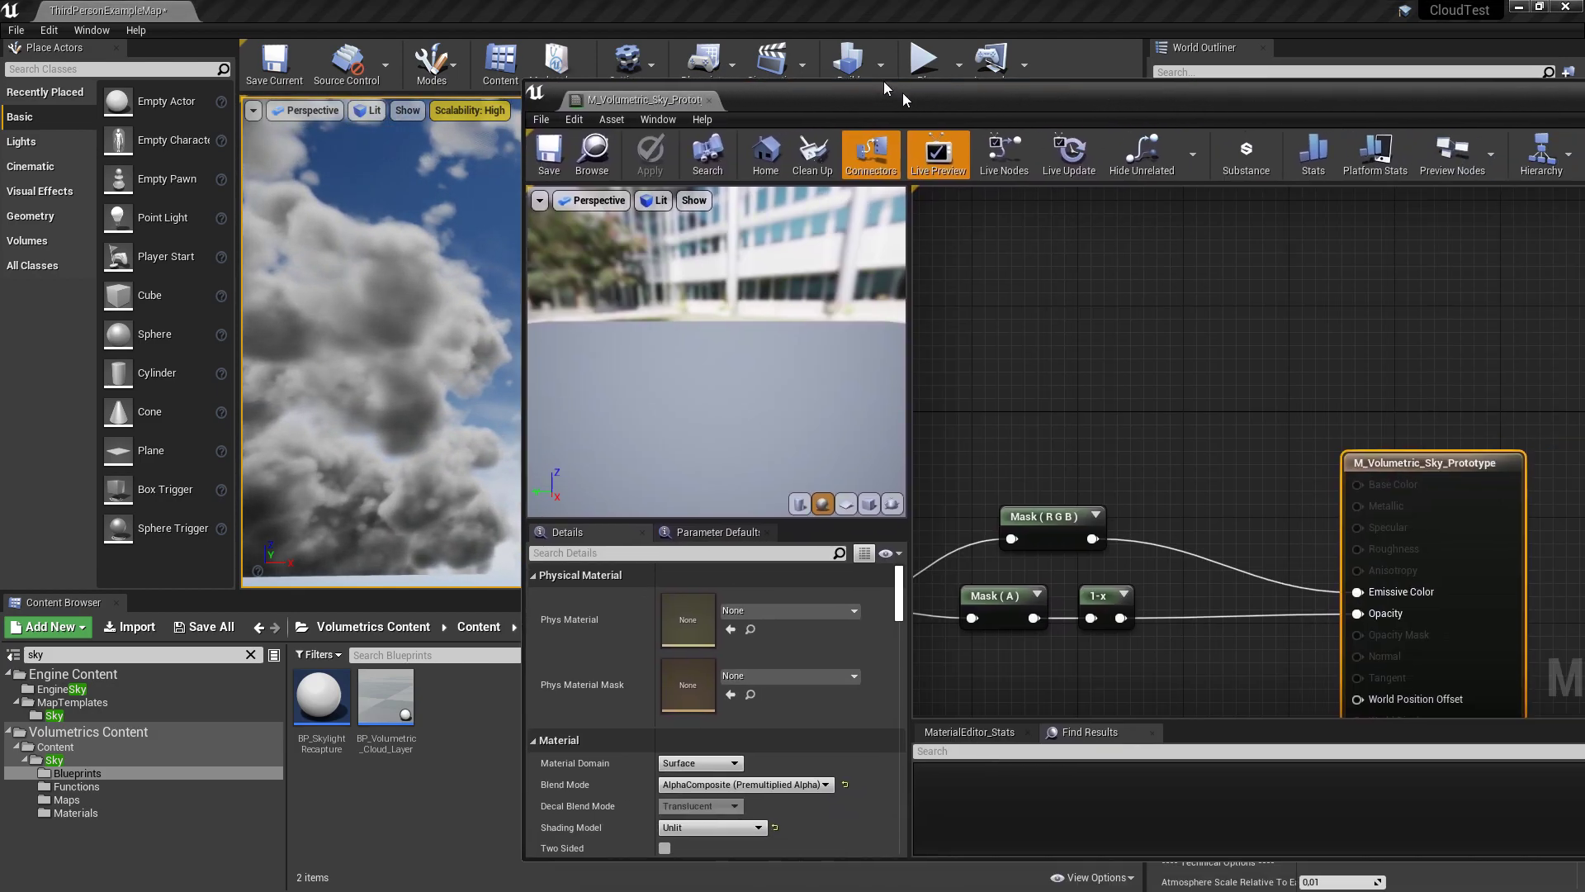
{"action": "double_click", "coordinate": [892, 94]}
Set the default value of the material's DetailPanSpeed parameter to 0.02 and apply the change
{"action": "scroll", "coordinate": [644, 348], "scroll_direction": "down", "scroll_amount": 2}
{"action": "right_click_drag", "start_coordinate": [645, 347], "coordinate": [1143, 176]}
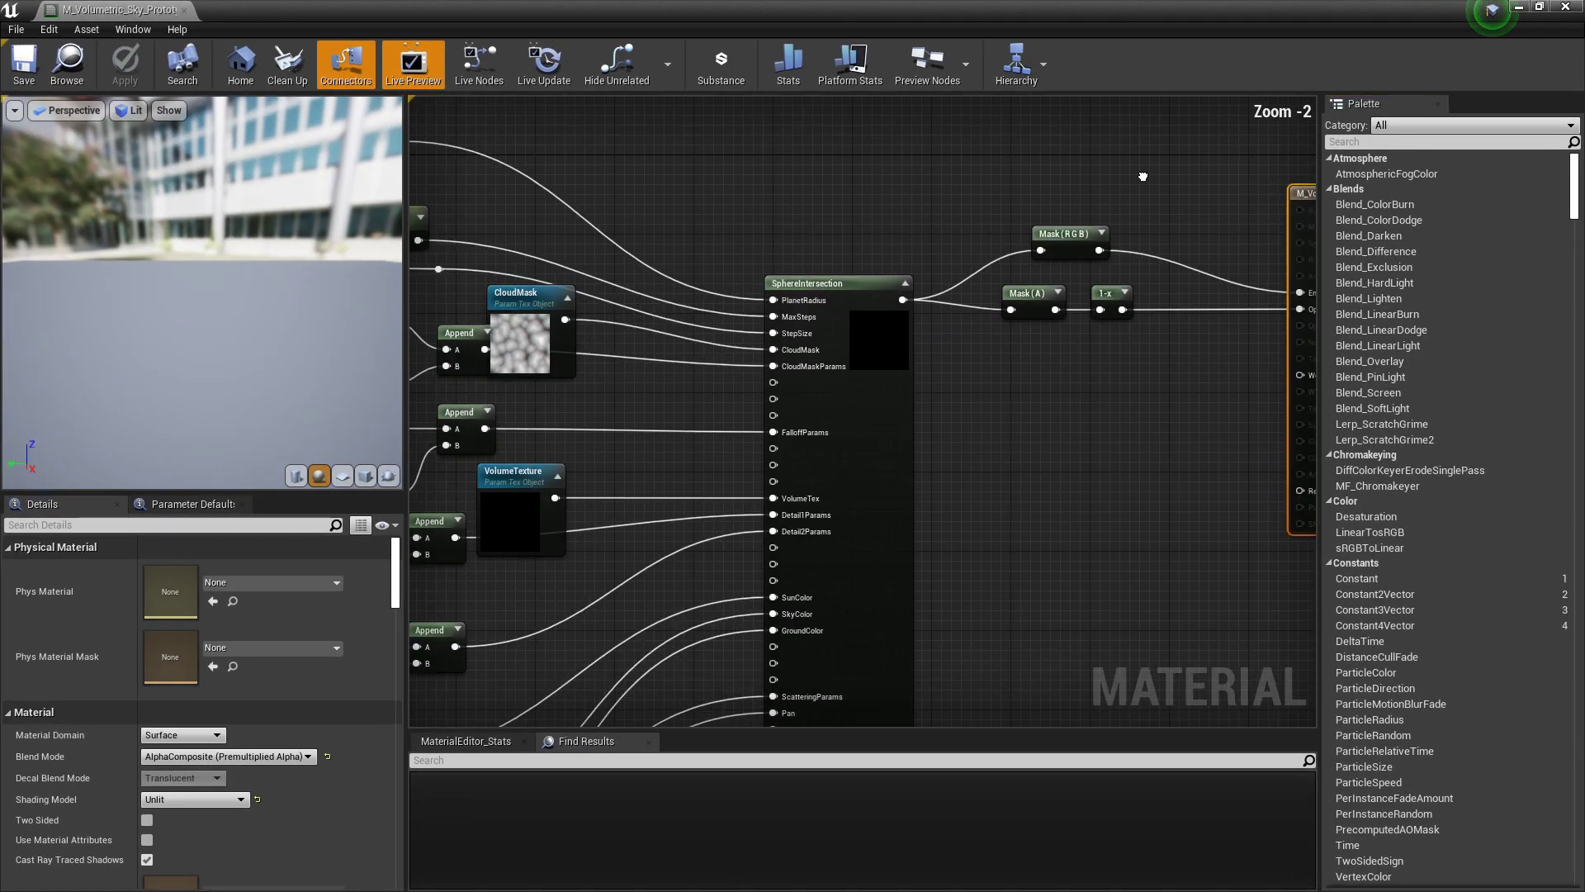
{"action": "scroll", "coordinate": [1142, 175], "scroll_direction": "down", "scroll_amount": 3}
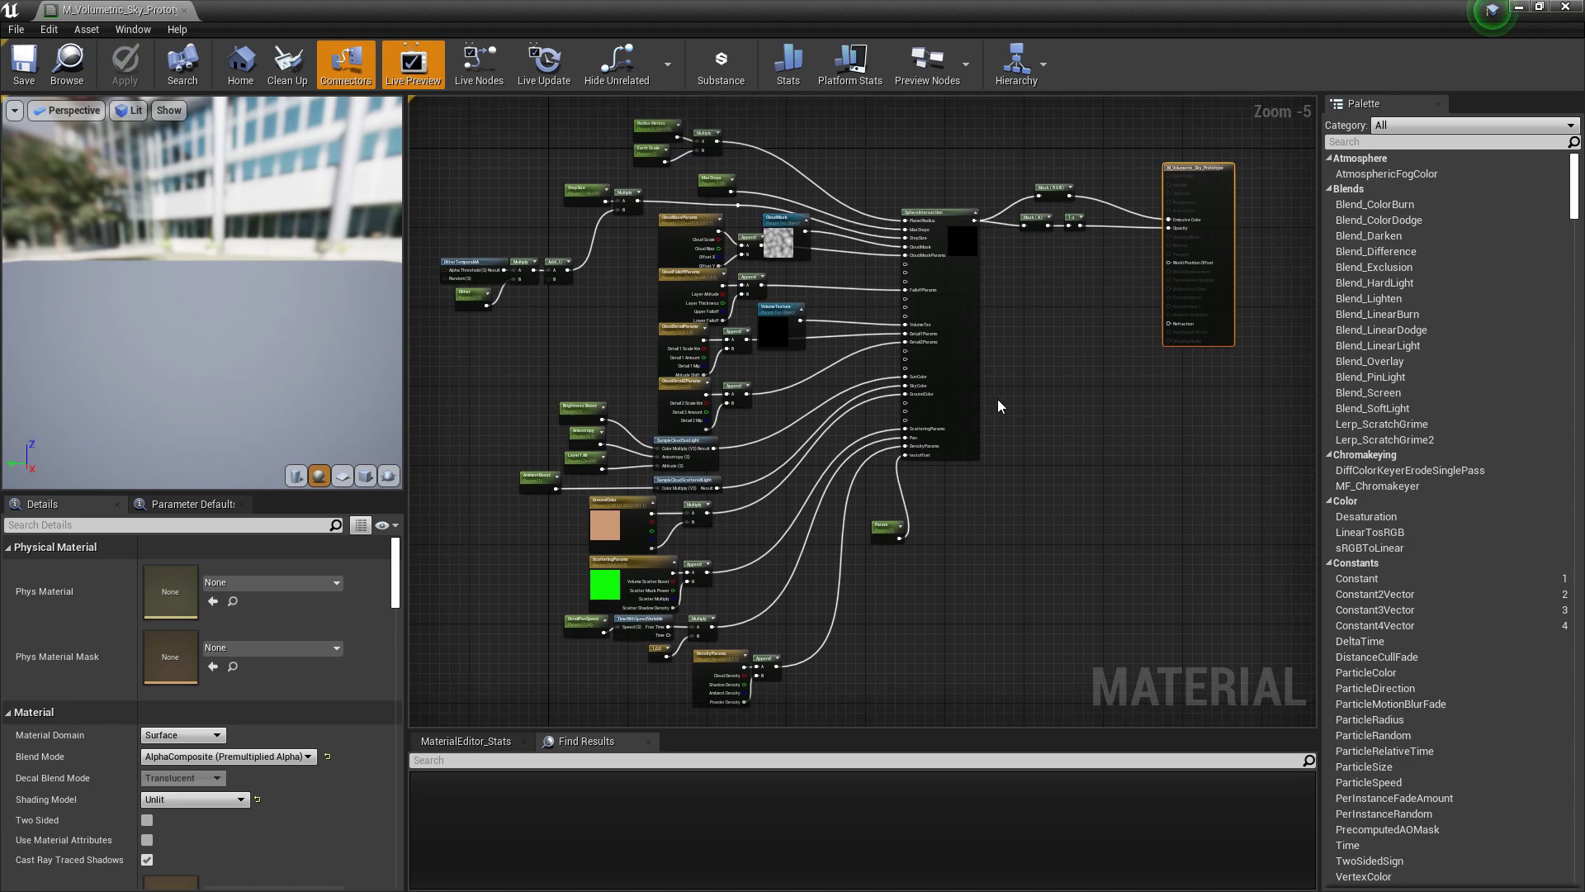
{"action": "right_click_drag", "start_coordinate": [998, 401], "coordinate": [1169, 167]}
{"action": "scroll", "coordinate": [773, 369], "scroll_direction": "up", "scroll_amount": 2}
{"action": "right_click_drag", "start_coordinate": [958, 258], "coordinate": [955, 306]}
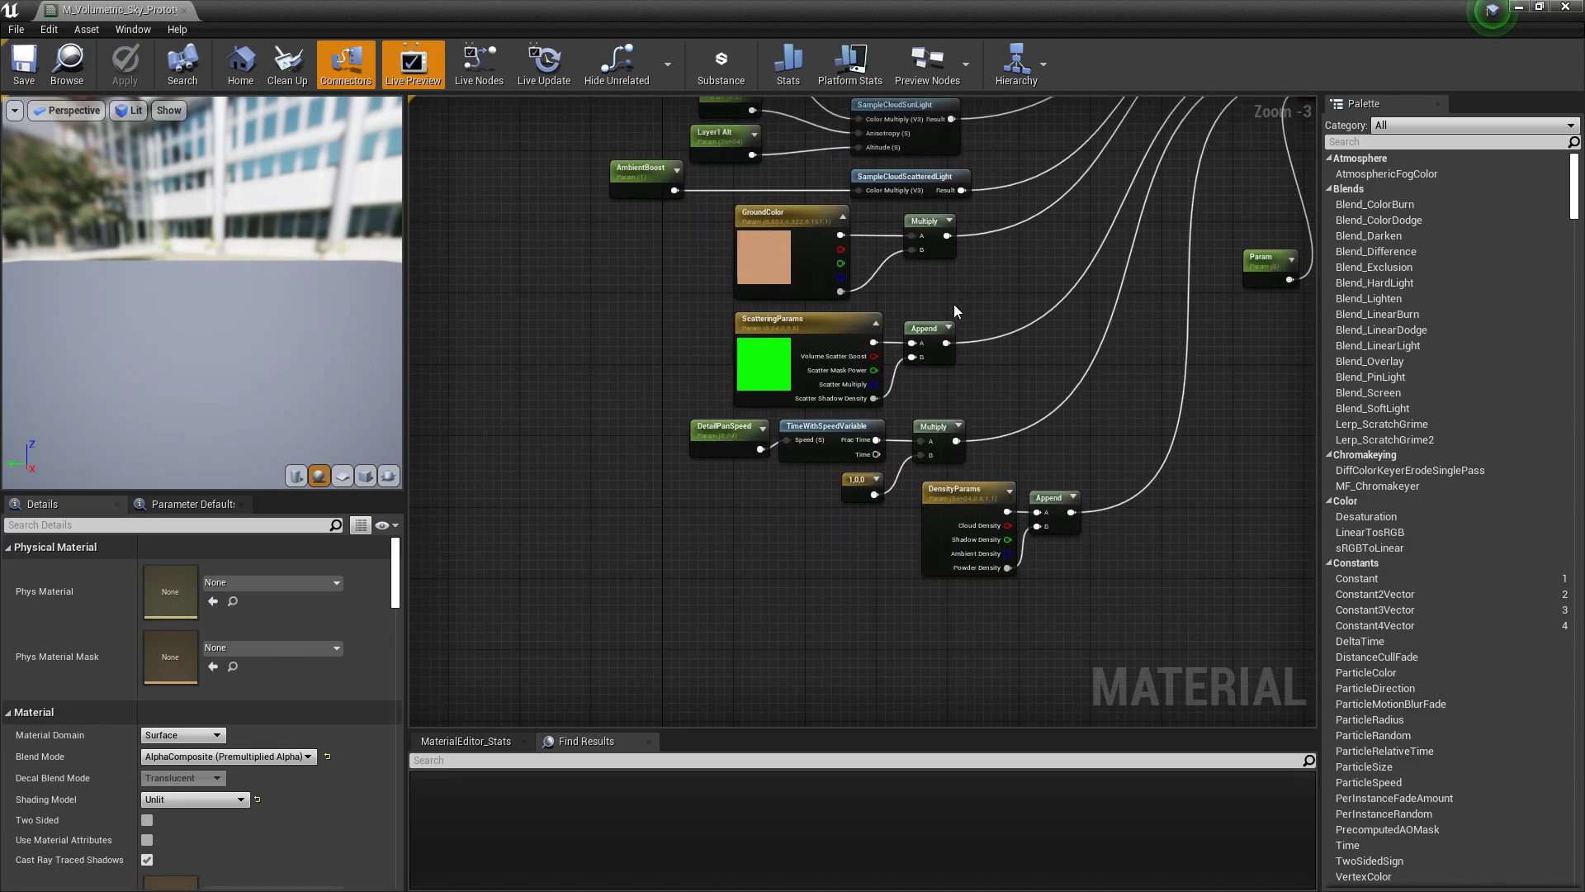
{"action": "scroll", "coordinate": [788, 423], "scroll_direction": "up", "scroll_amount": 3}
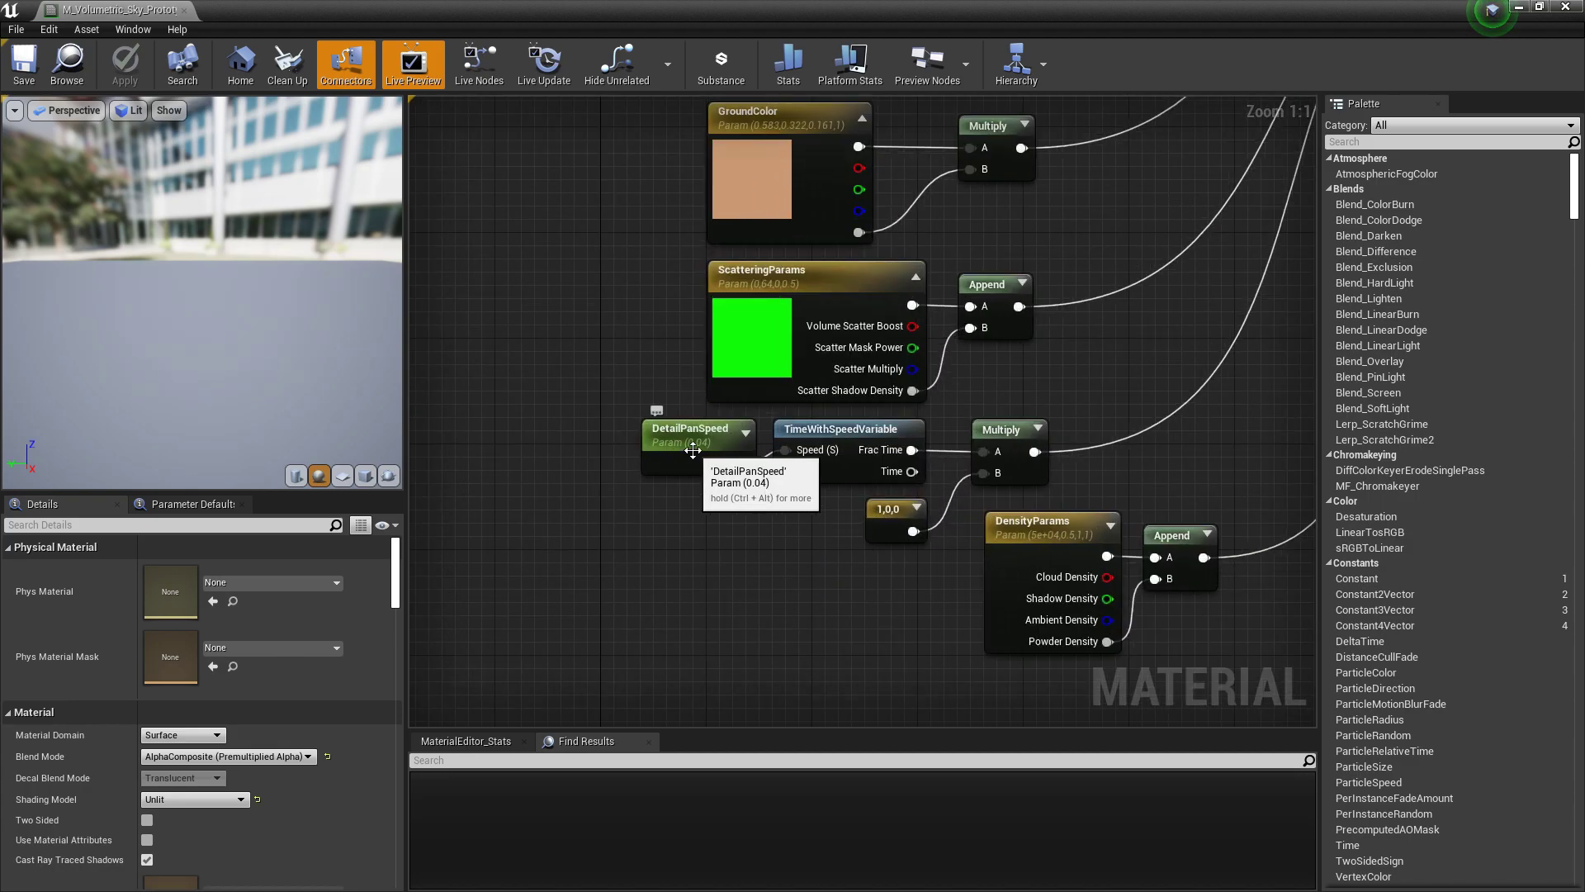
{"action": "left_click", "coordinate": [692, 451]}
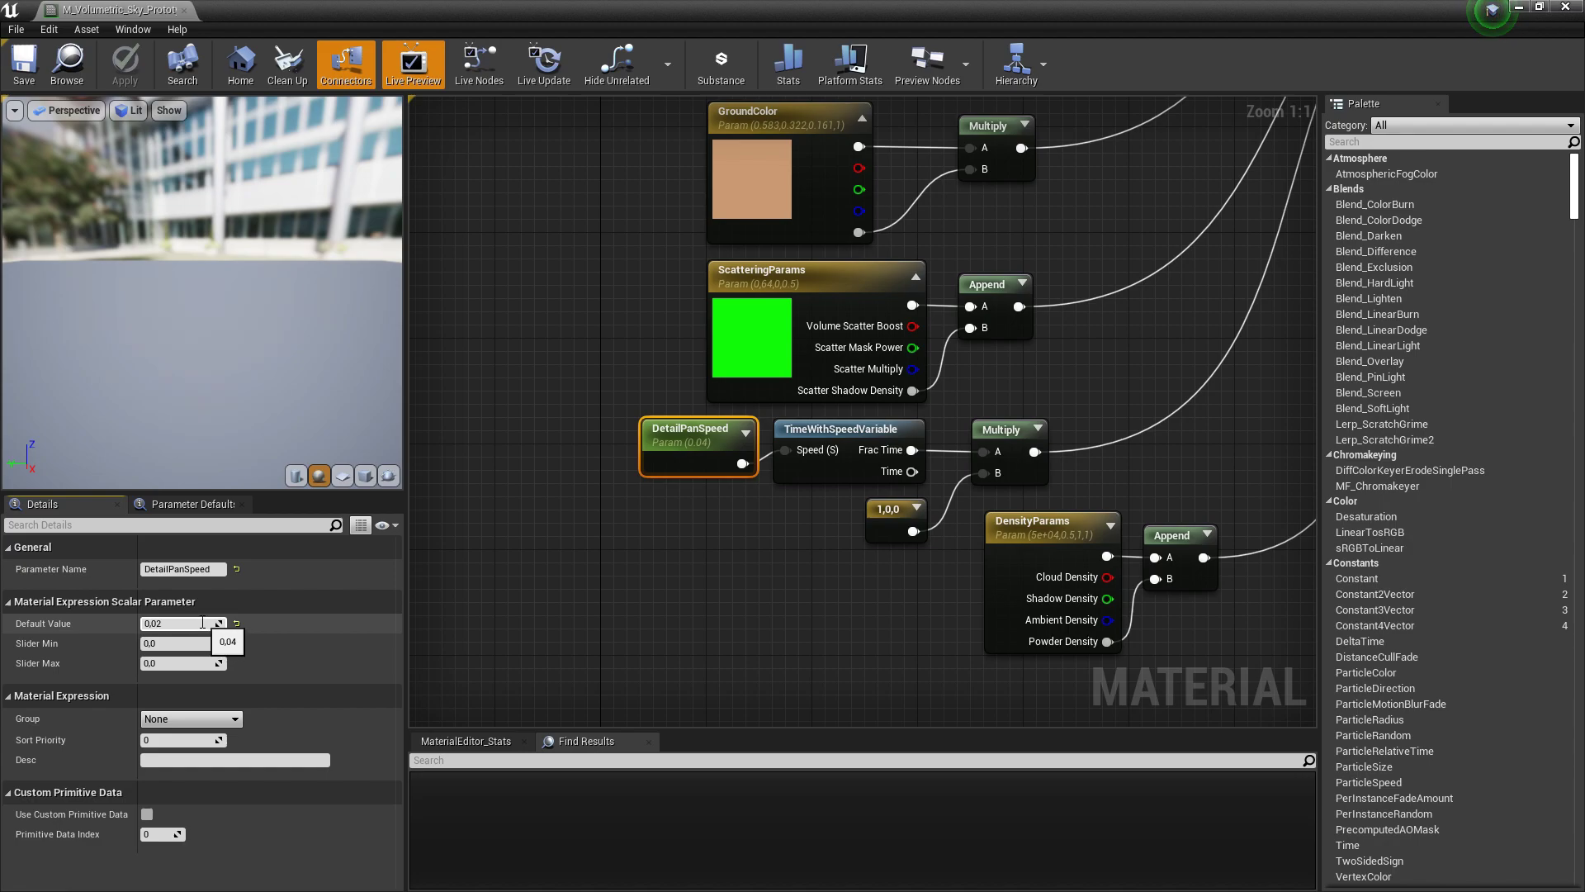
{"action": "key", "text": "Return"}
{"action": "left_click", "coordinate": [125, 66]}
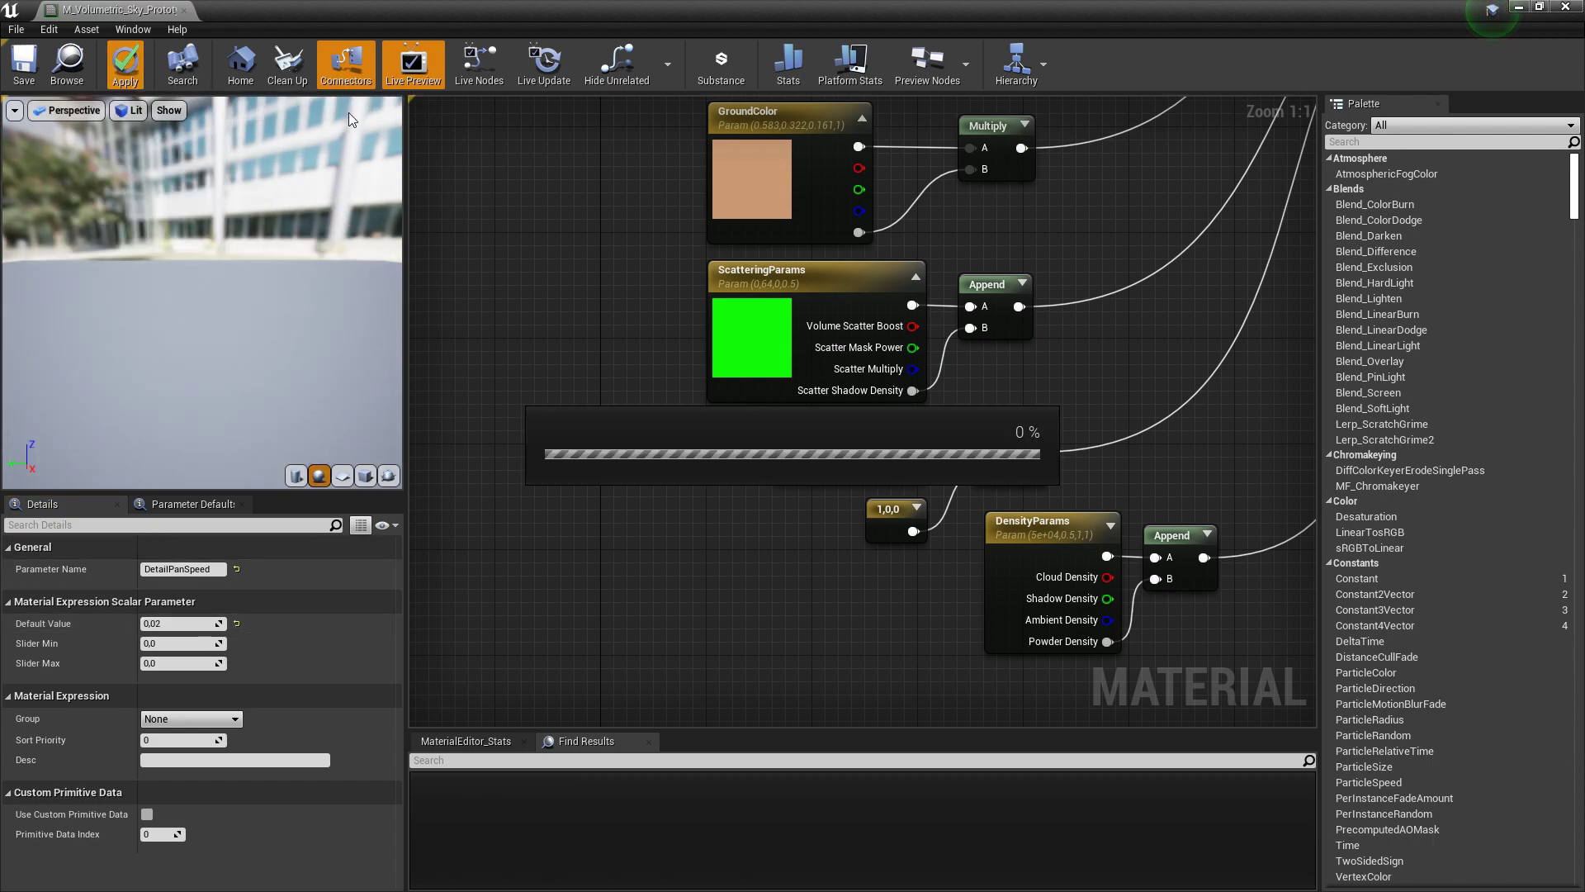
Close the material editor and examine the drifting clouds from several directions in the Third Person example level
{"action": "left_click", "coordinate": [1562, 10]}
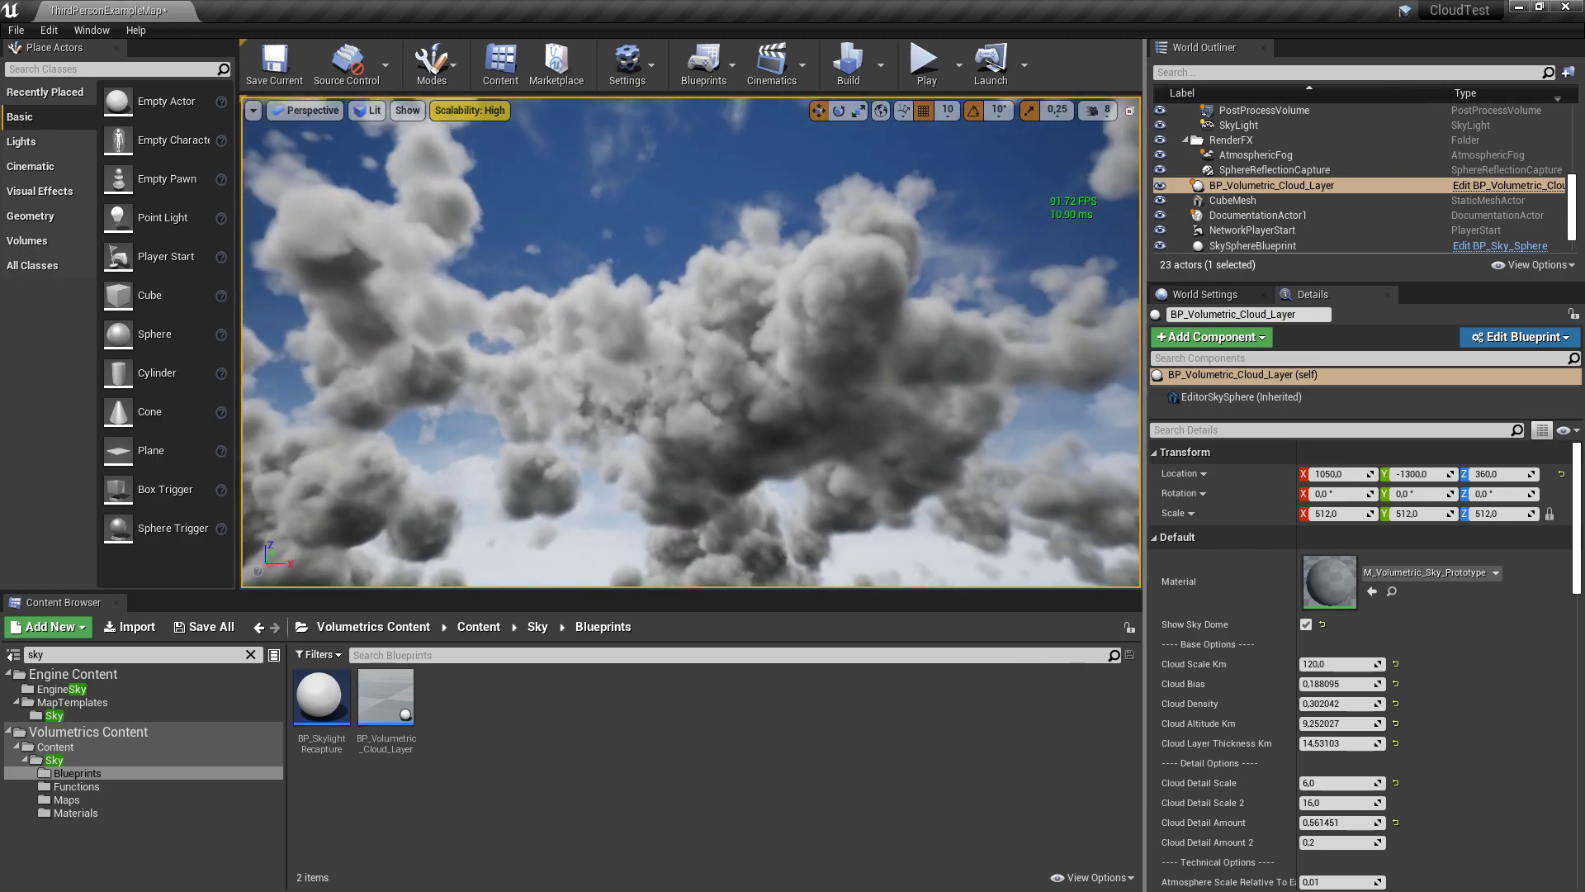
{"action": "right_click_drag", "start_coordinate": [1015, 258], "coordinate": [1090, 330]}
{"action": "right_click_drag", "start_coordinate": [1015, 259], "coordinate": [1098, 302]}
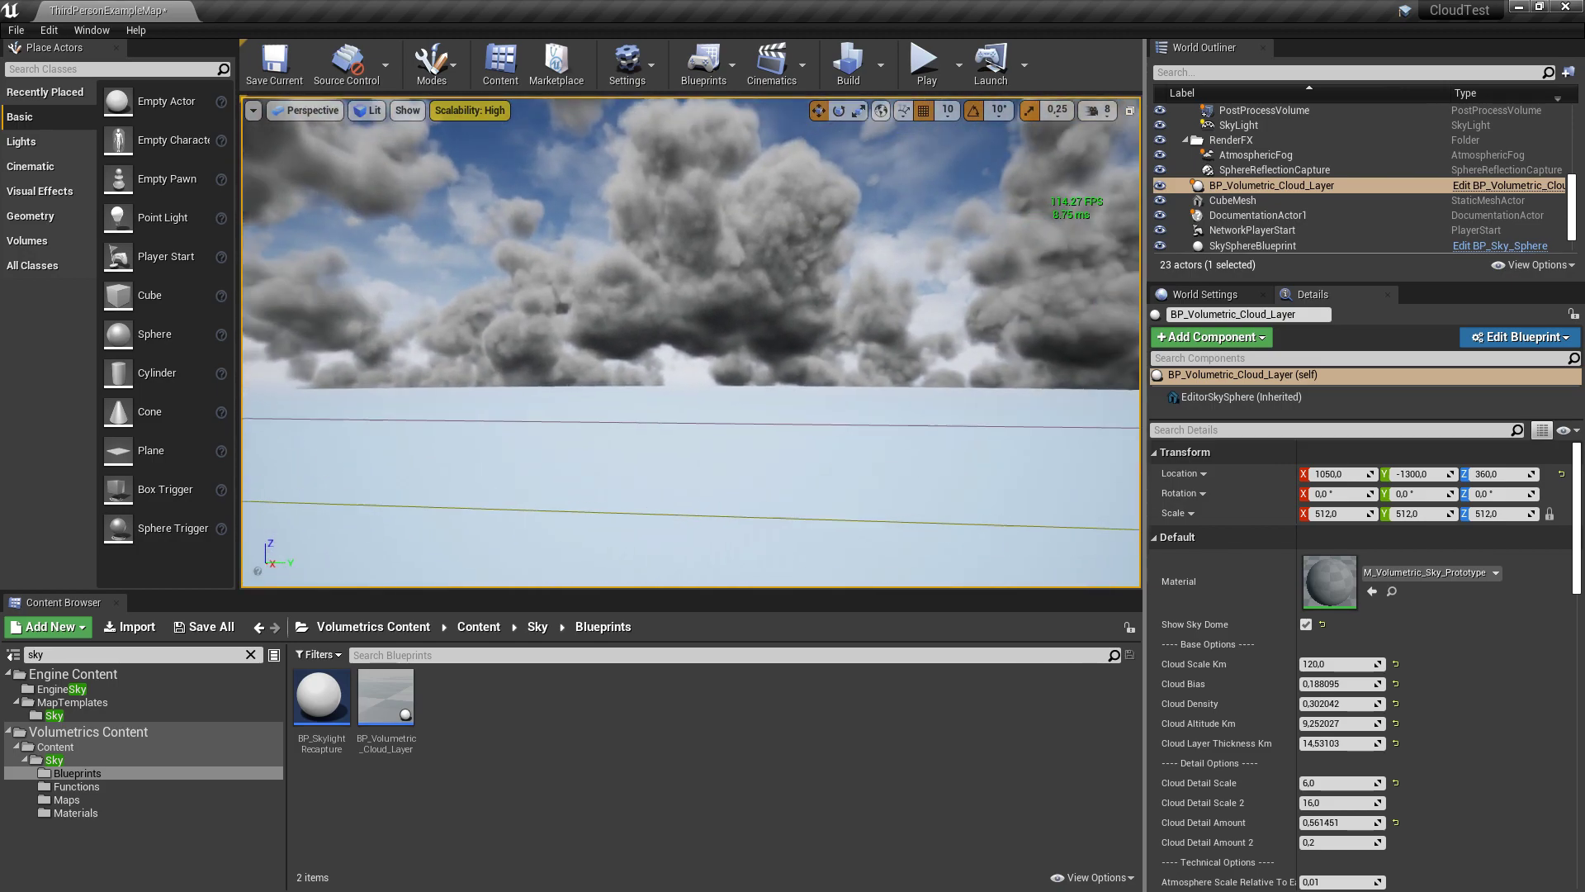
{"action": "right_click_drag", "start_coordinate": [830, 287], "coordinate": [925, 266]}
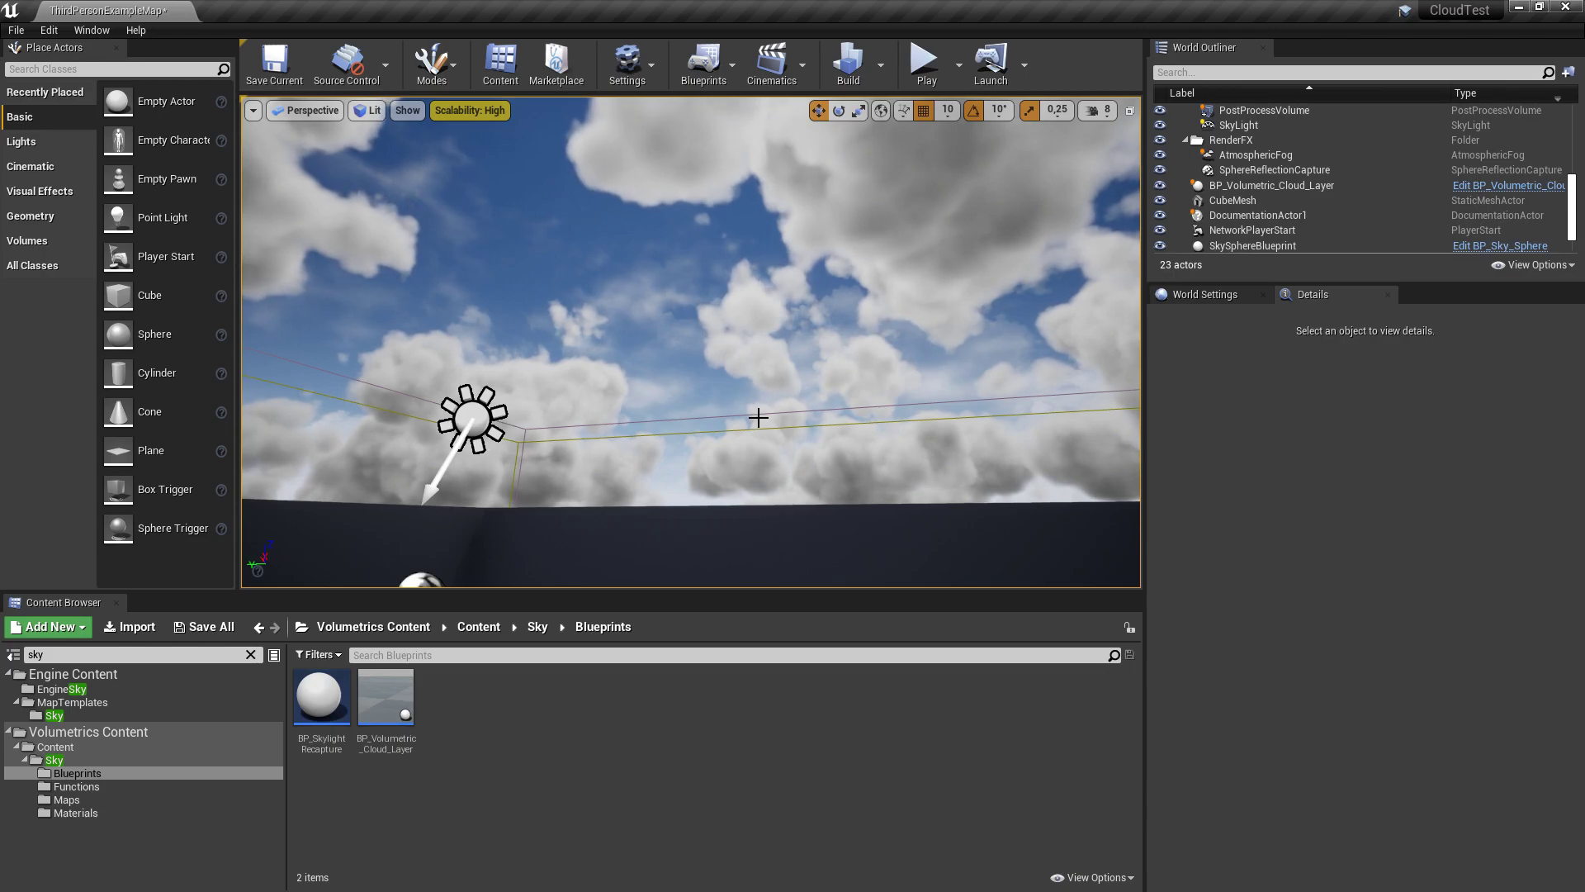
{"action": "right_click_drag", "start_coordinate": [758, 418], "coordinate": [817, 368]}
{"action": "right_click_drag", "start_coordinate": [758, 421], "coordinate": [867, 450]}
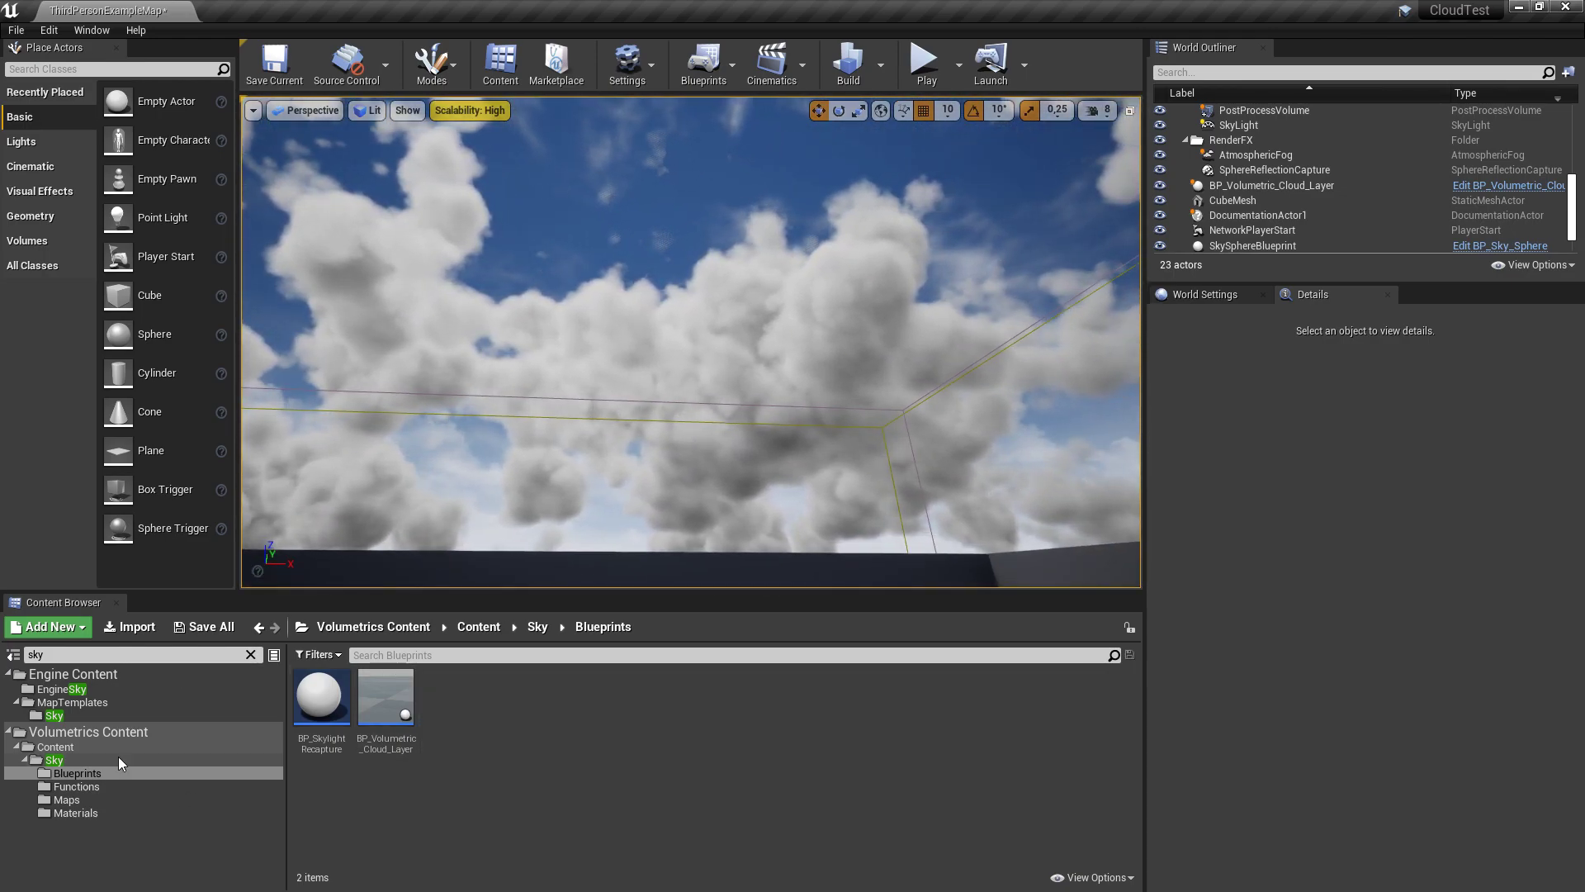
Open the Volumetric_Sky_Prototype_Map level from the Sky Maps folder without saving the current level, and look around it in full screen
{"action": "left_click", "coordinate": [90, 801]}
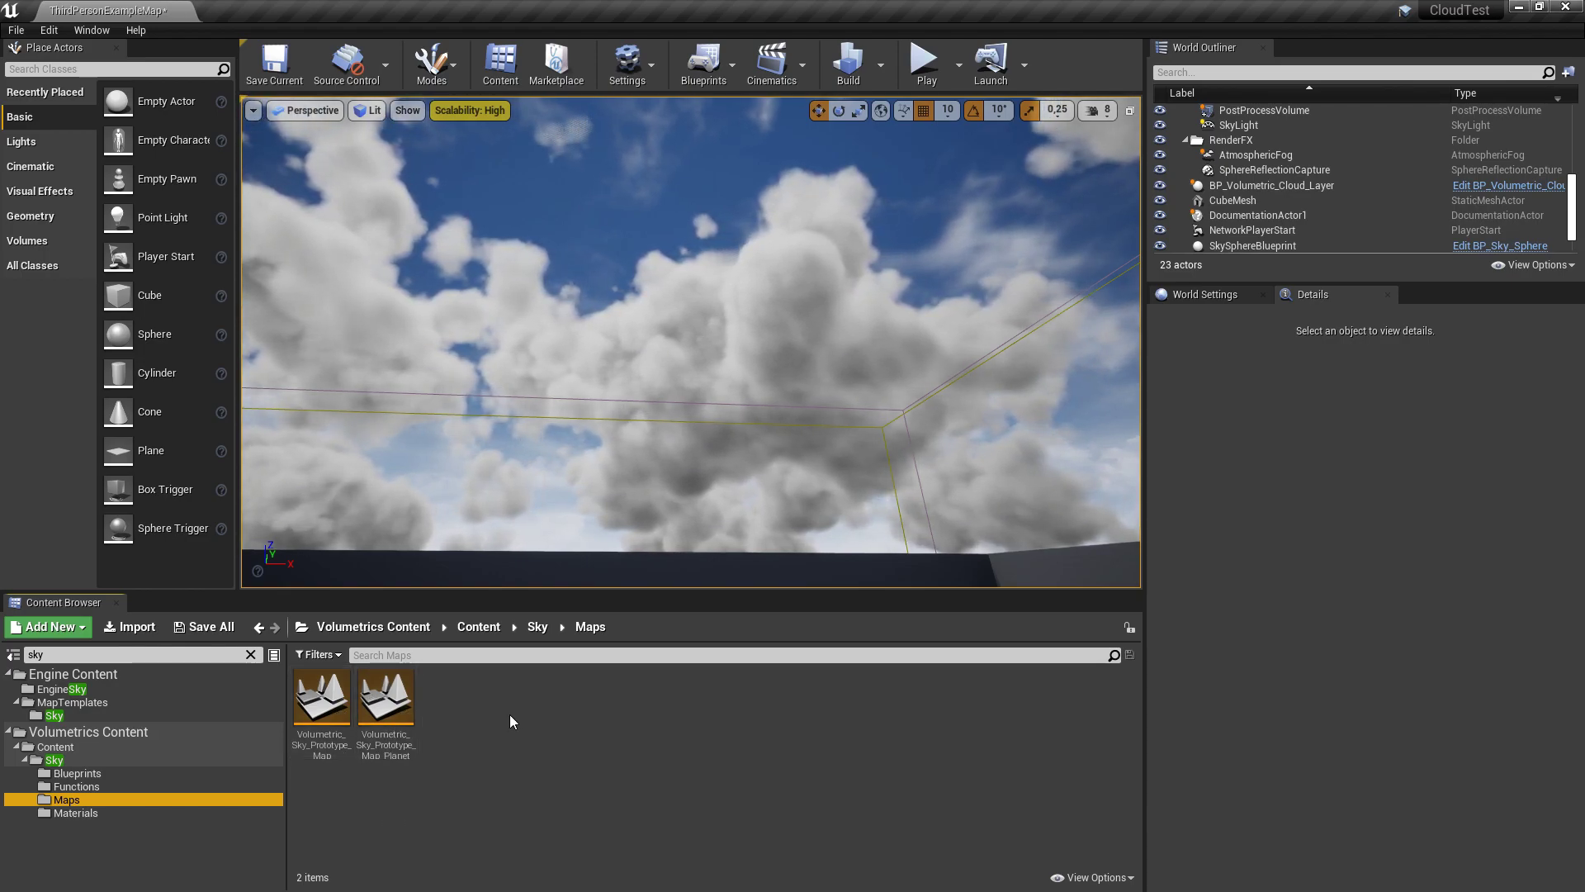
{"action": "double_click", "coordinate": [320, 735]}
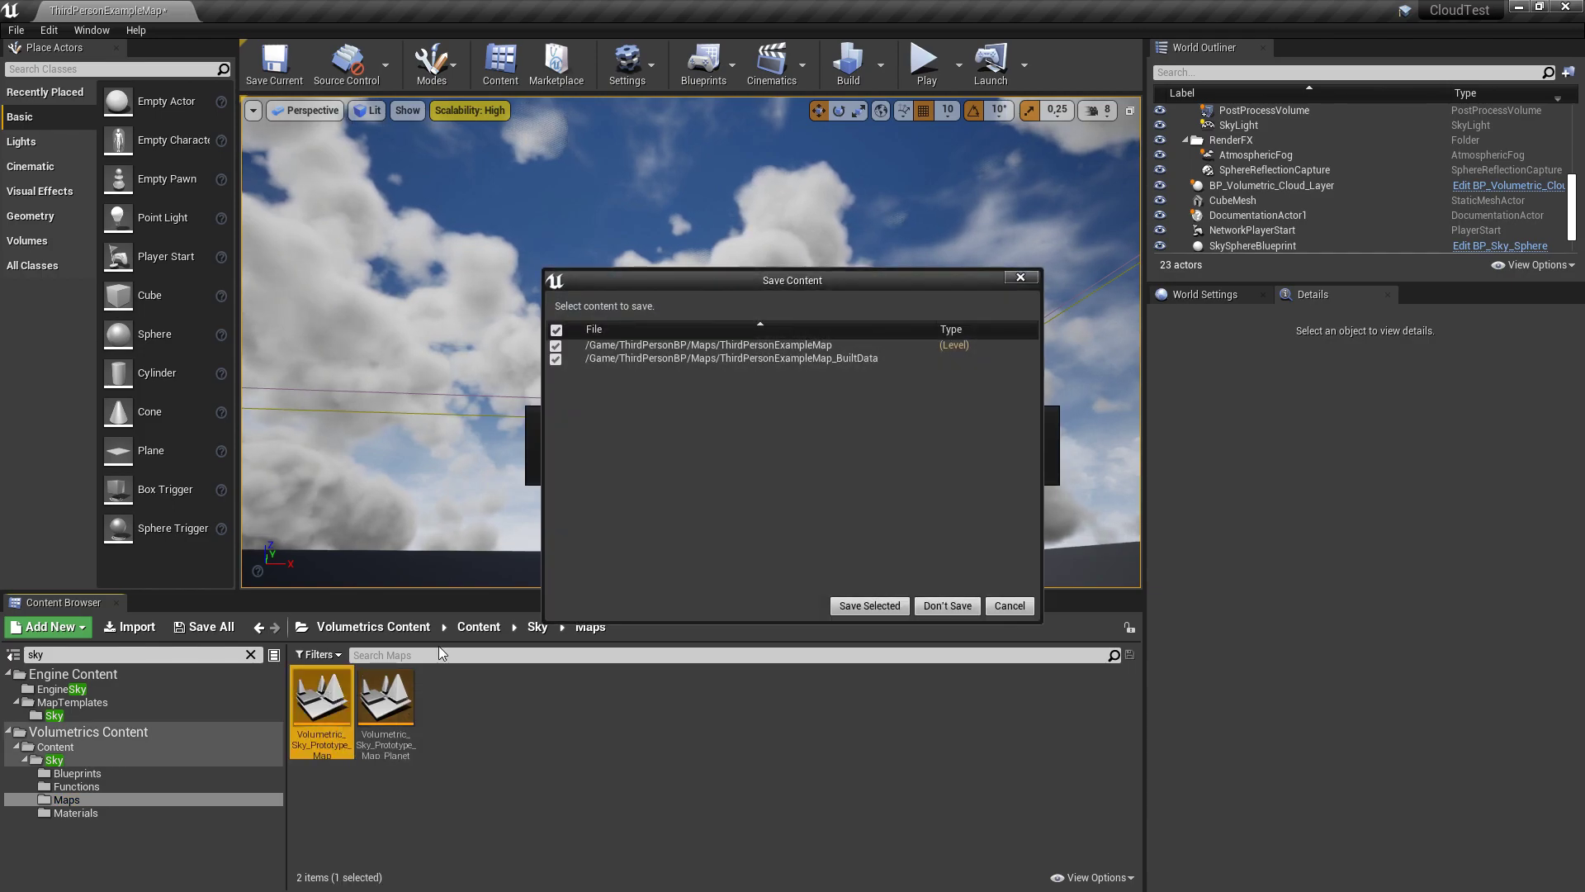
{"action": "left_click", "coordinate": [947, 605]}
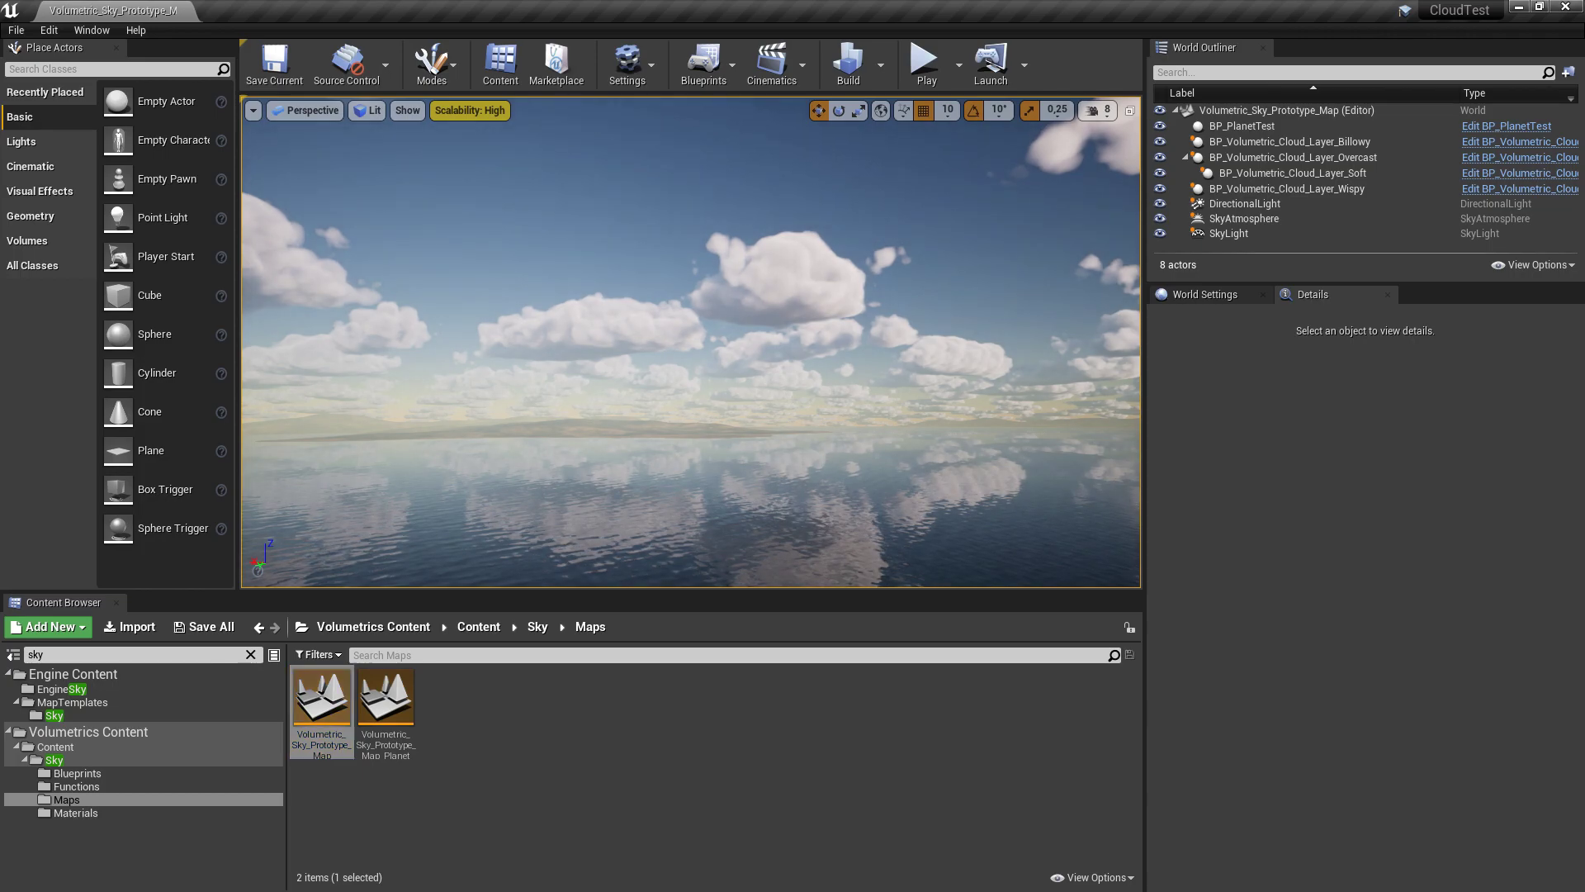
{"action": "key", "text": "F11"}
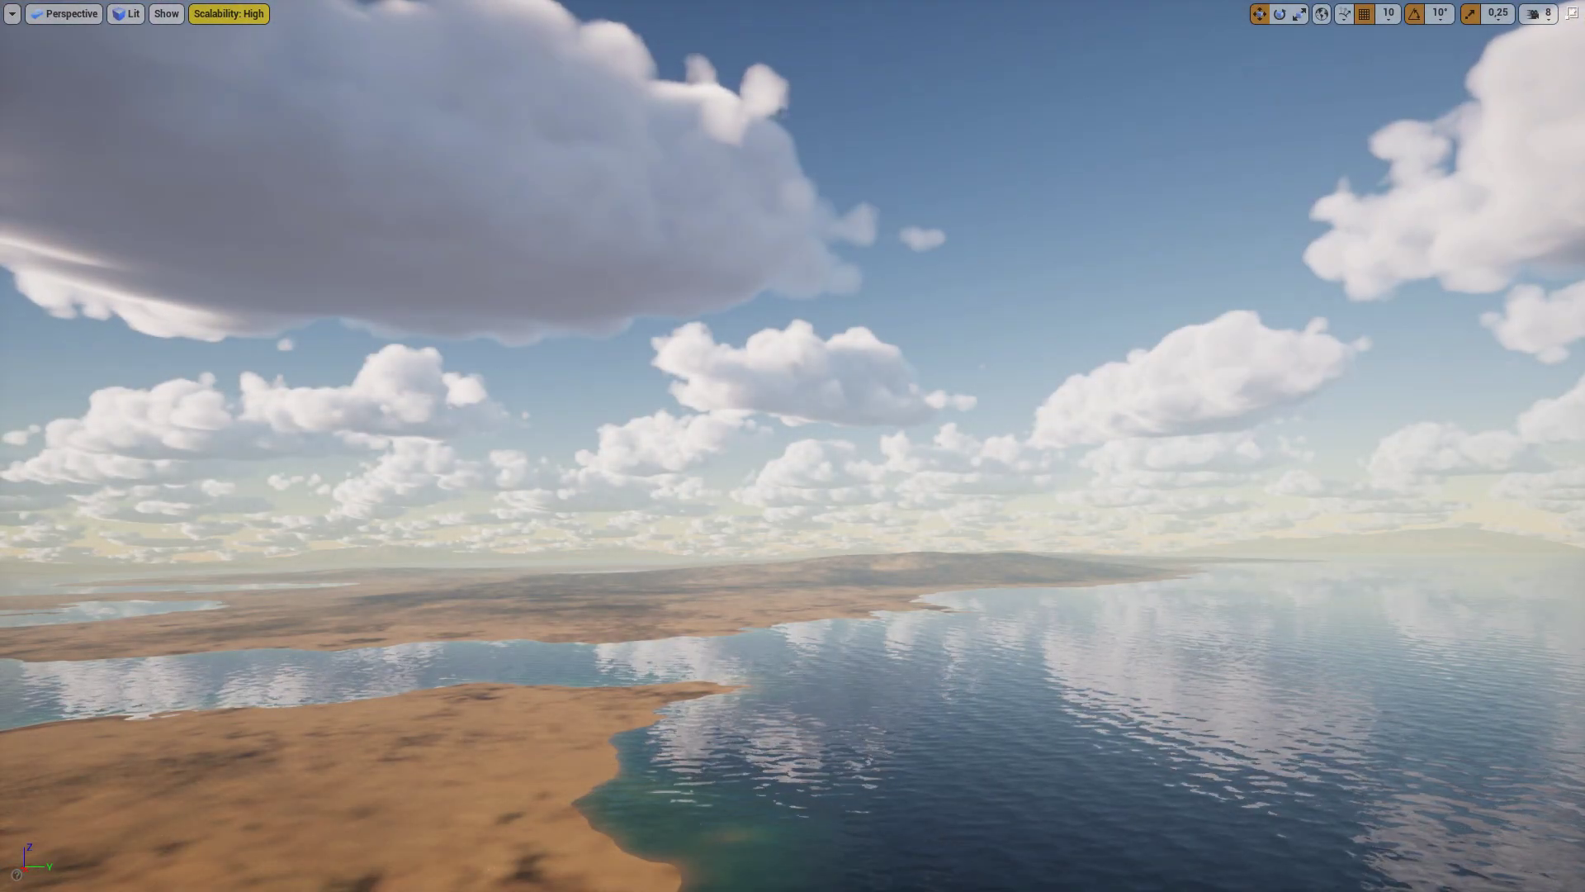
{"action": "right_click_drag", "start_coordinate": [792, 446], "coordinate": [307, 446]}
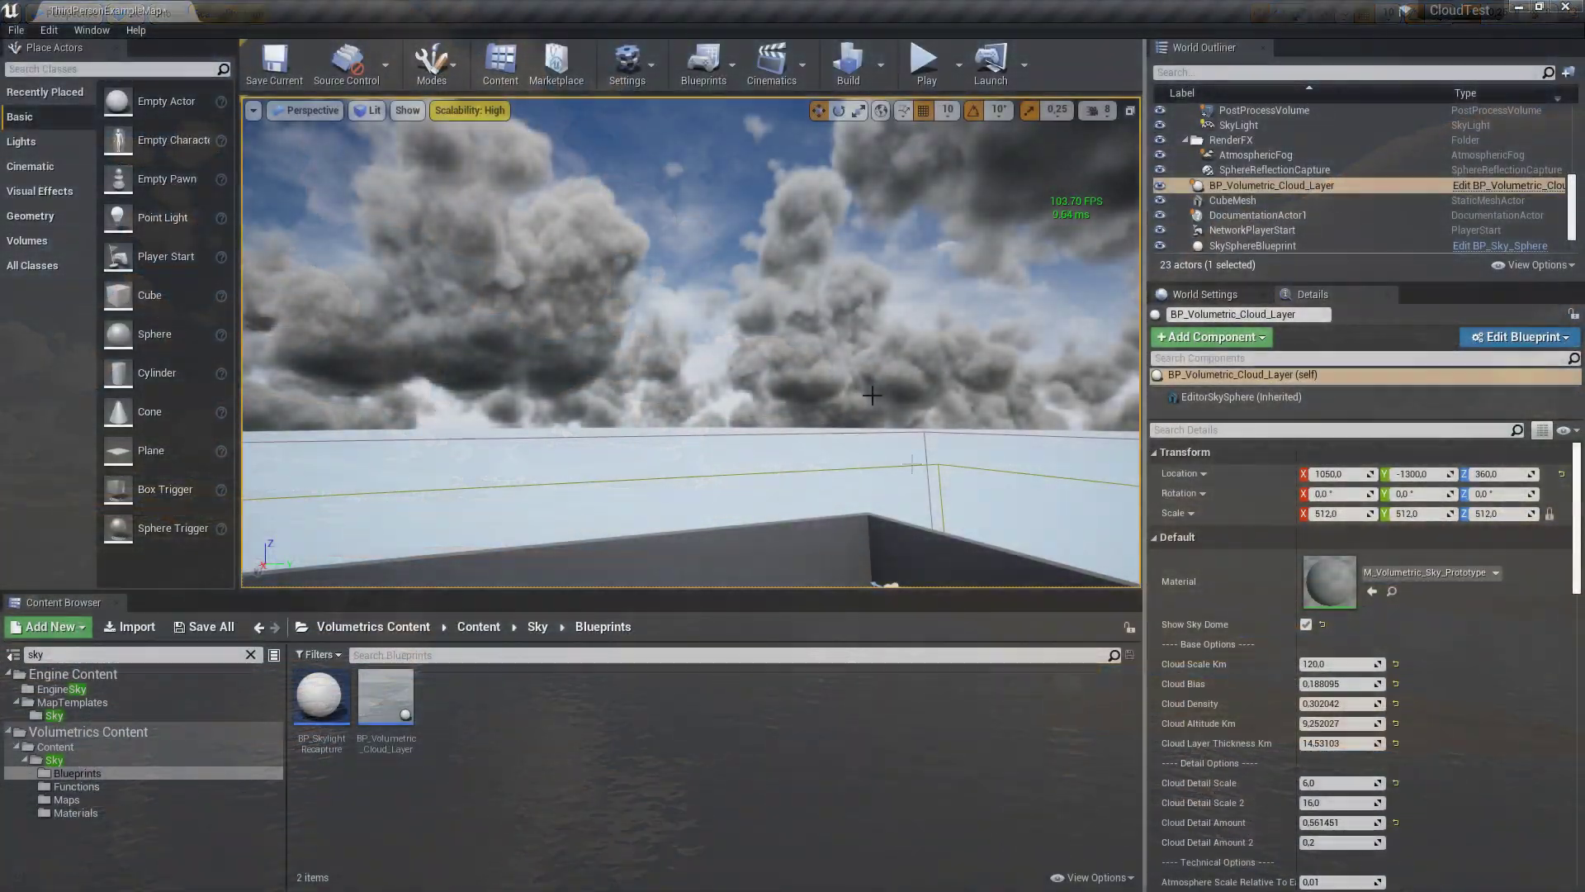
Examine the volumetric clouds over the Third Person example level from several directions in a full-screen viewport
{"action": "right_click_drag", "start_coordinate": [872, 395], "coordinate": [872, 346]}
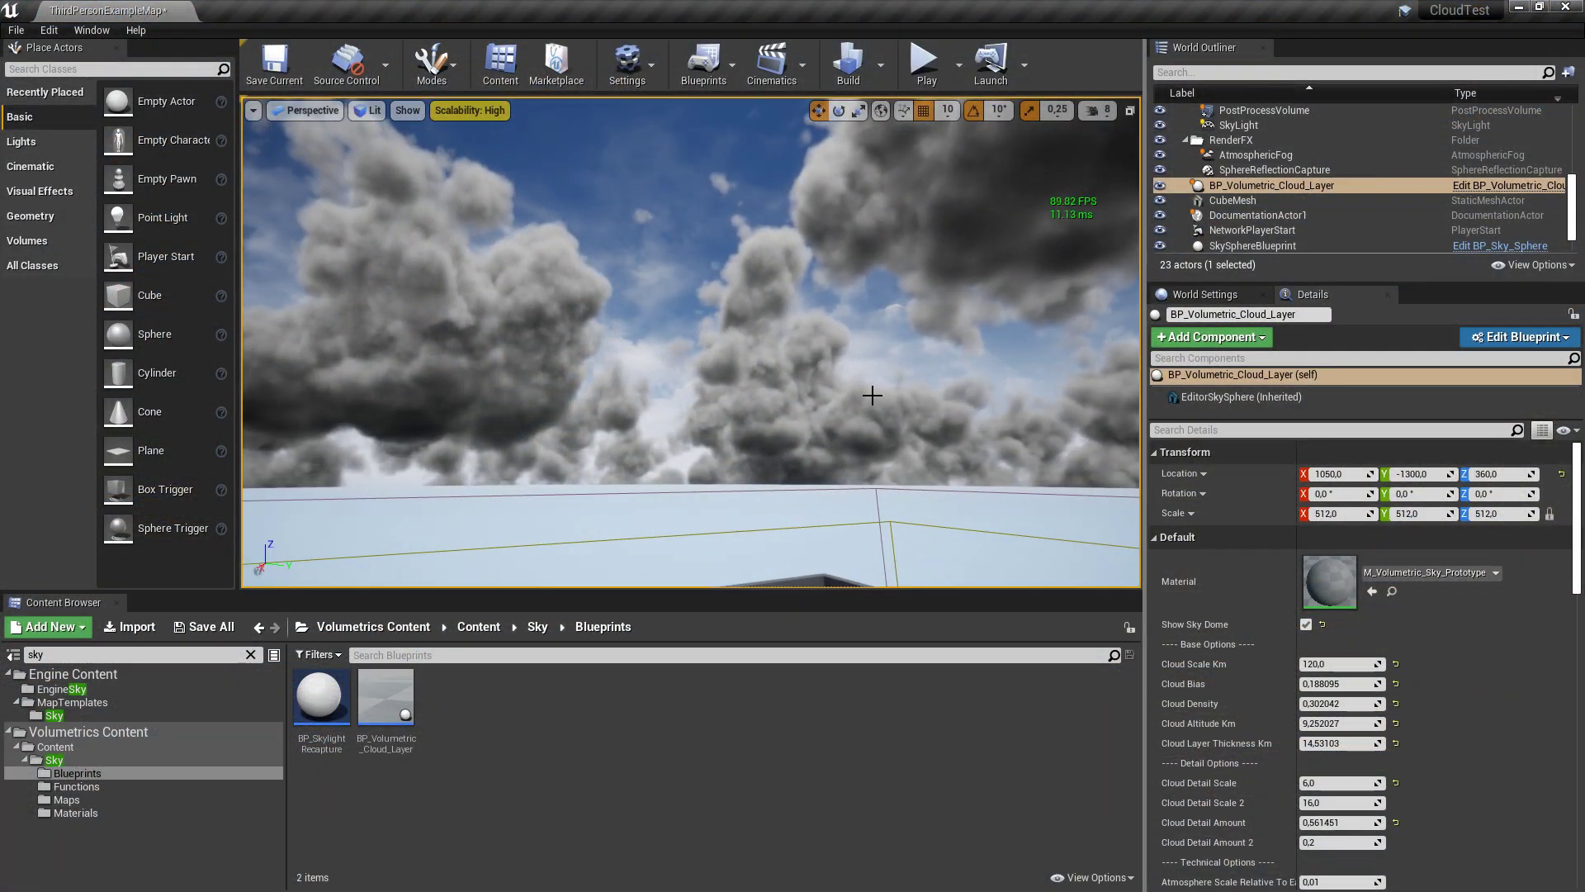
{"action": "key", "text": "F11"}
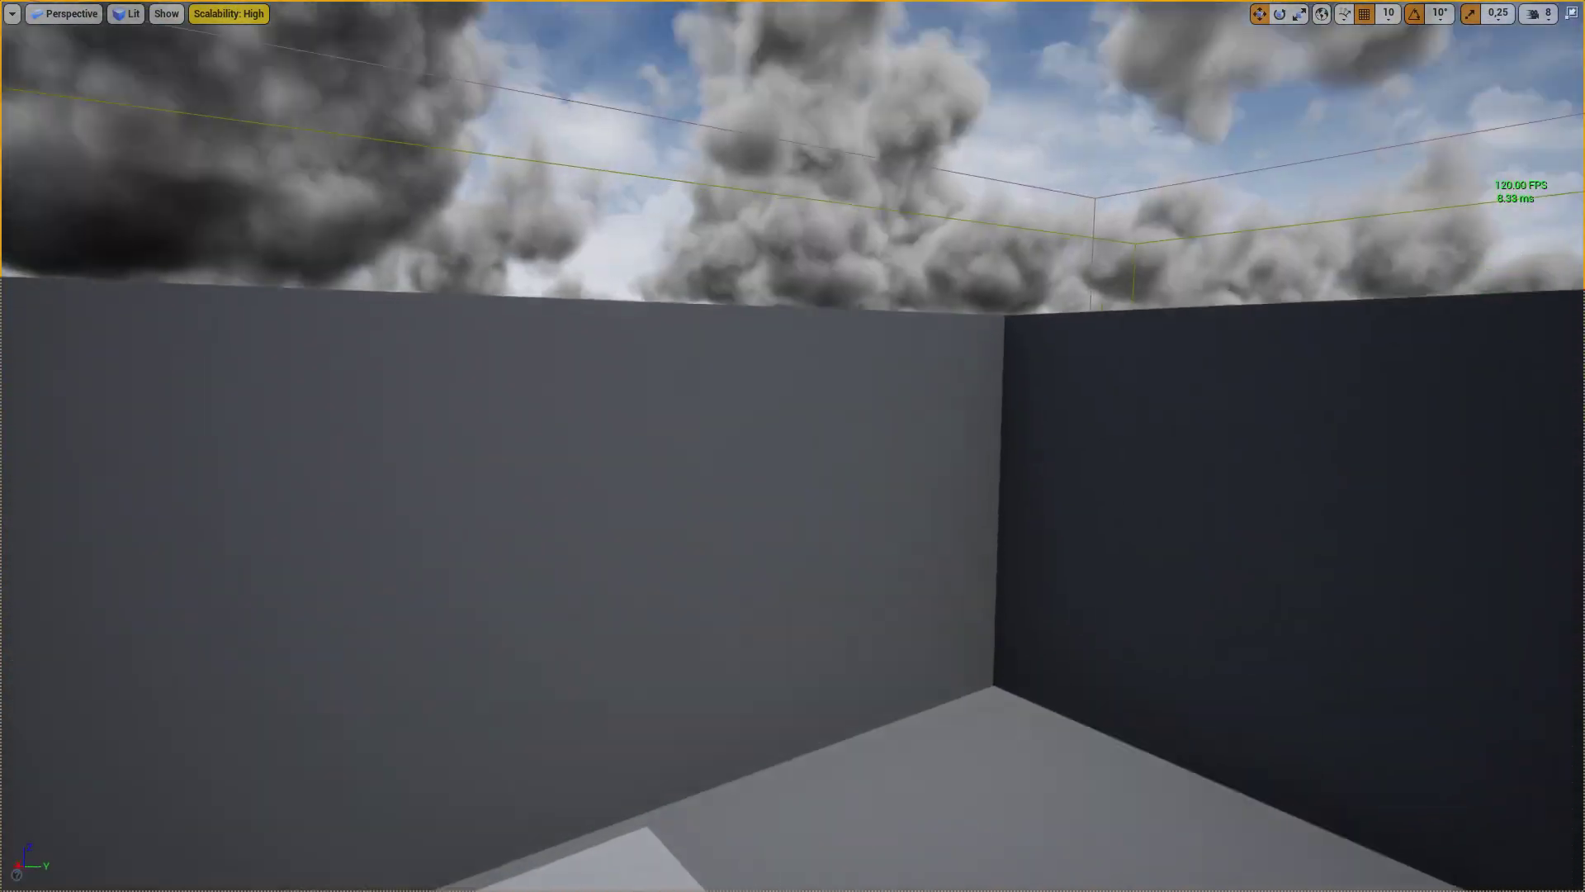
{"action": "right_click_drag", "start_coordinate": [931, 452], "coordinate": [529, 364]}
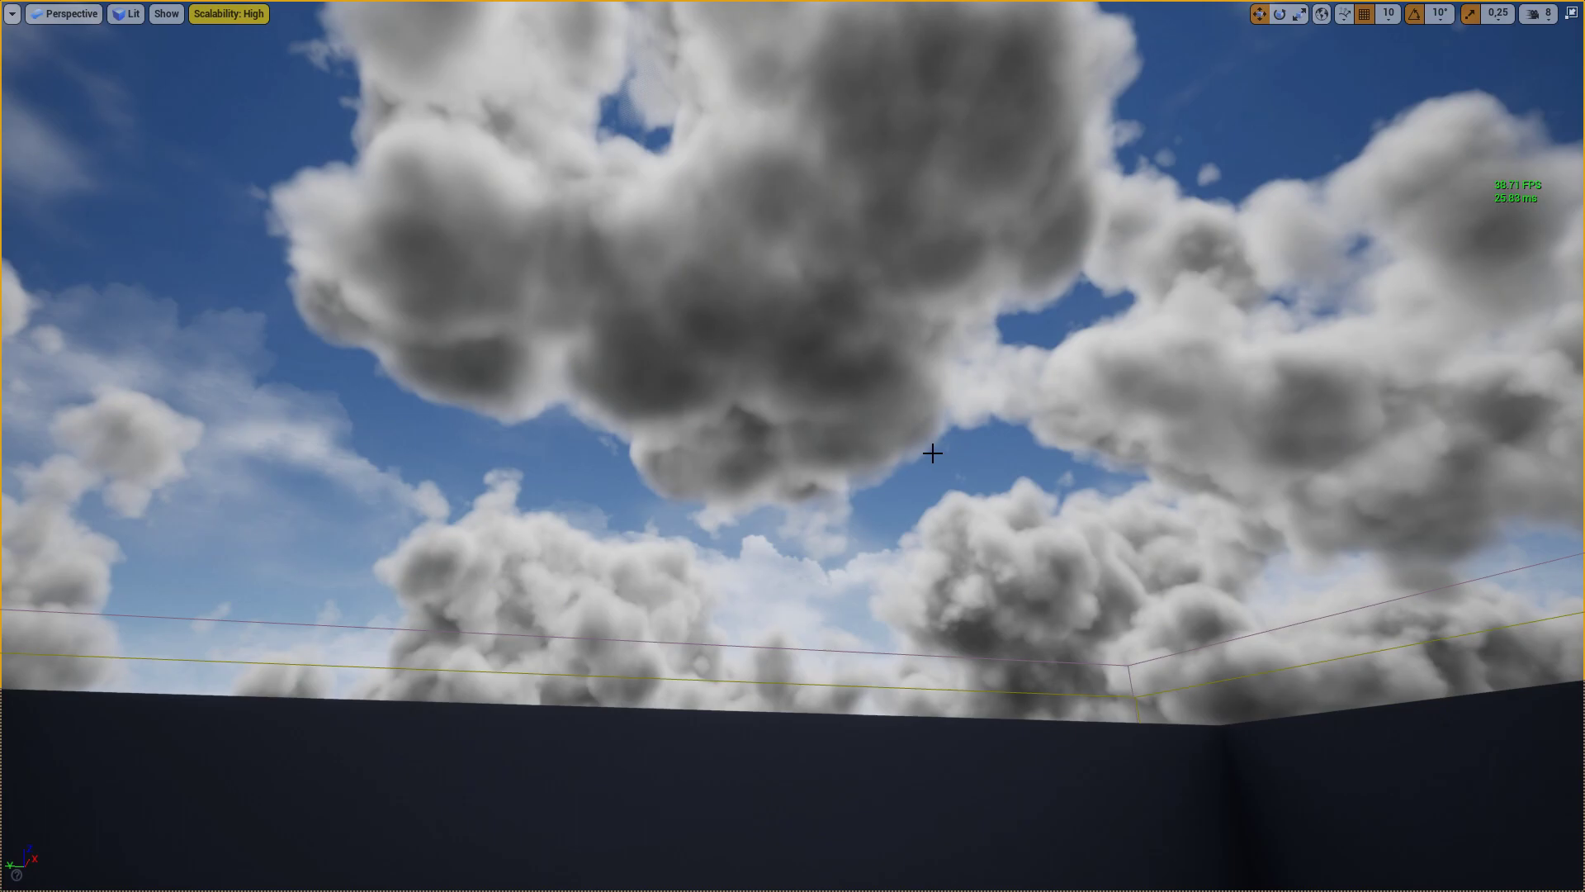
{"action": "right_click_drag", "start_coordinate": [1005, 449], "coordinate": [1098, 455]}
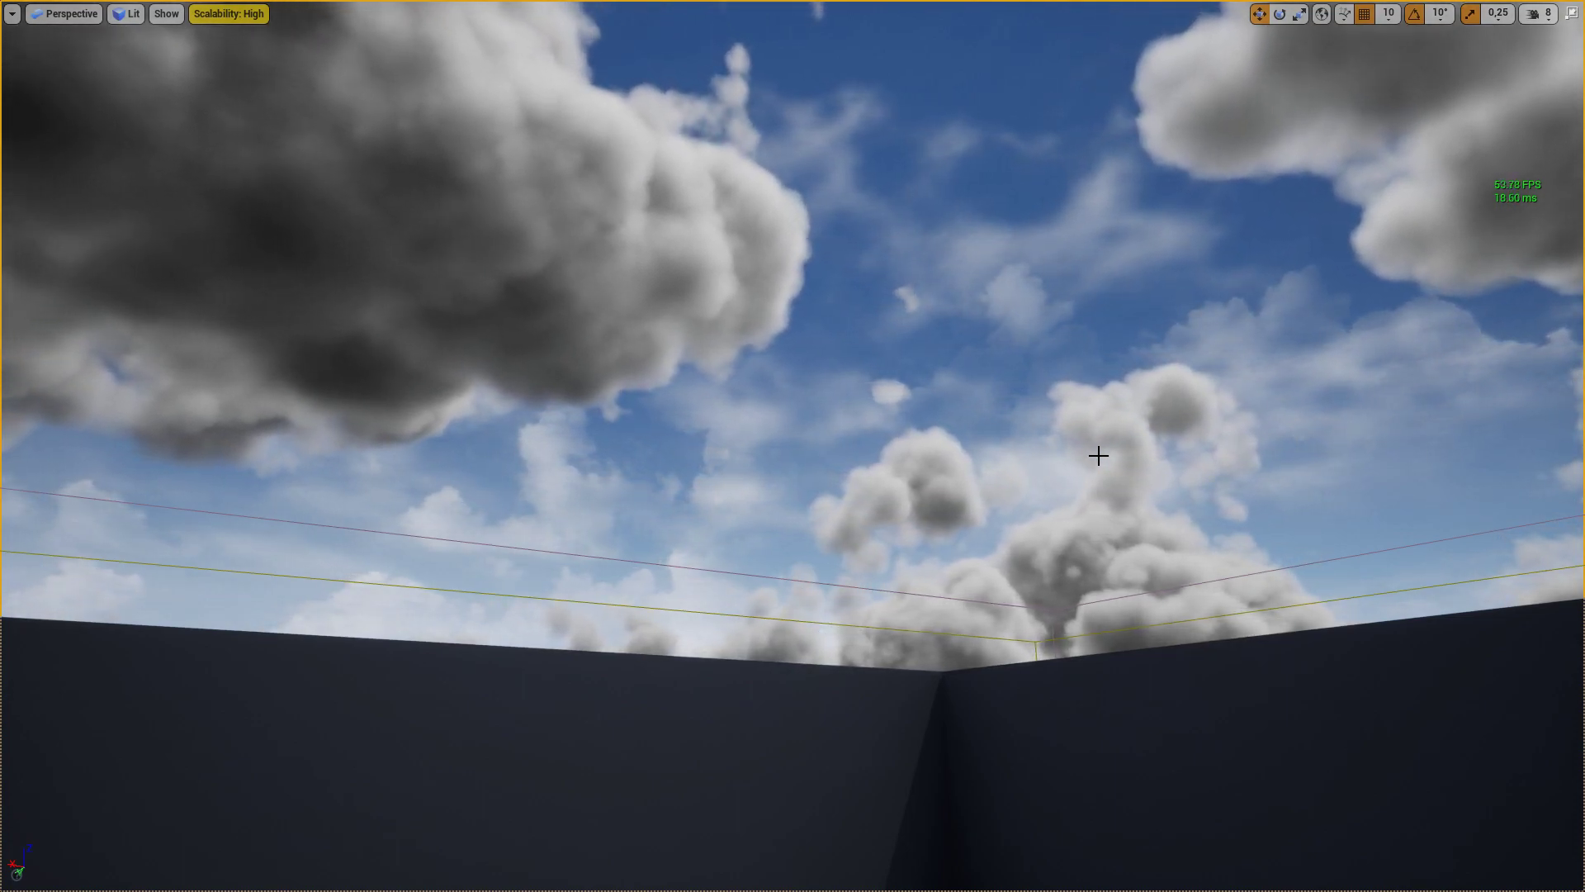
{"action": "right_click_drag", "start_coordinate": [1098, 455], "coordinate": [1087, 454]}
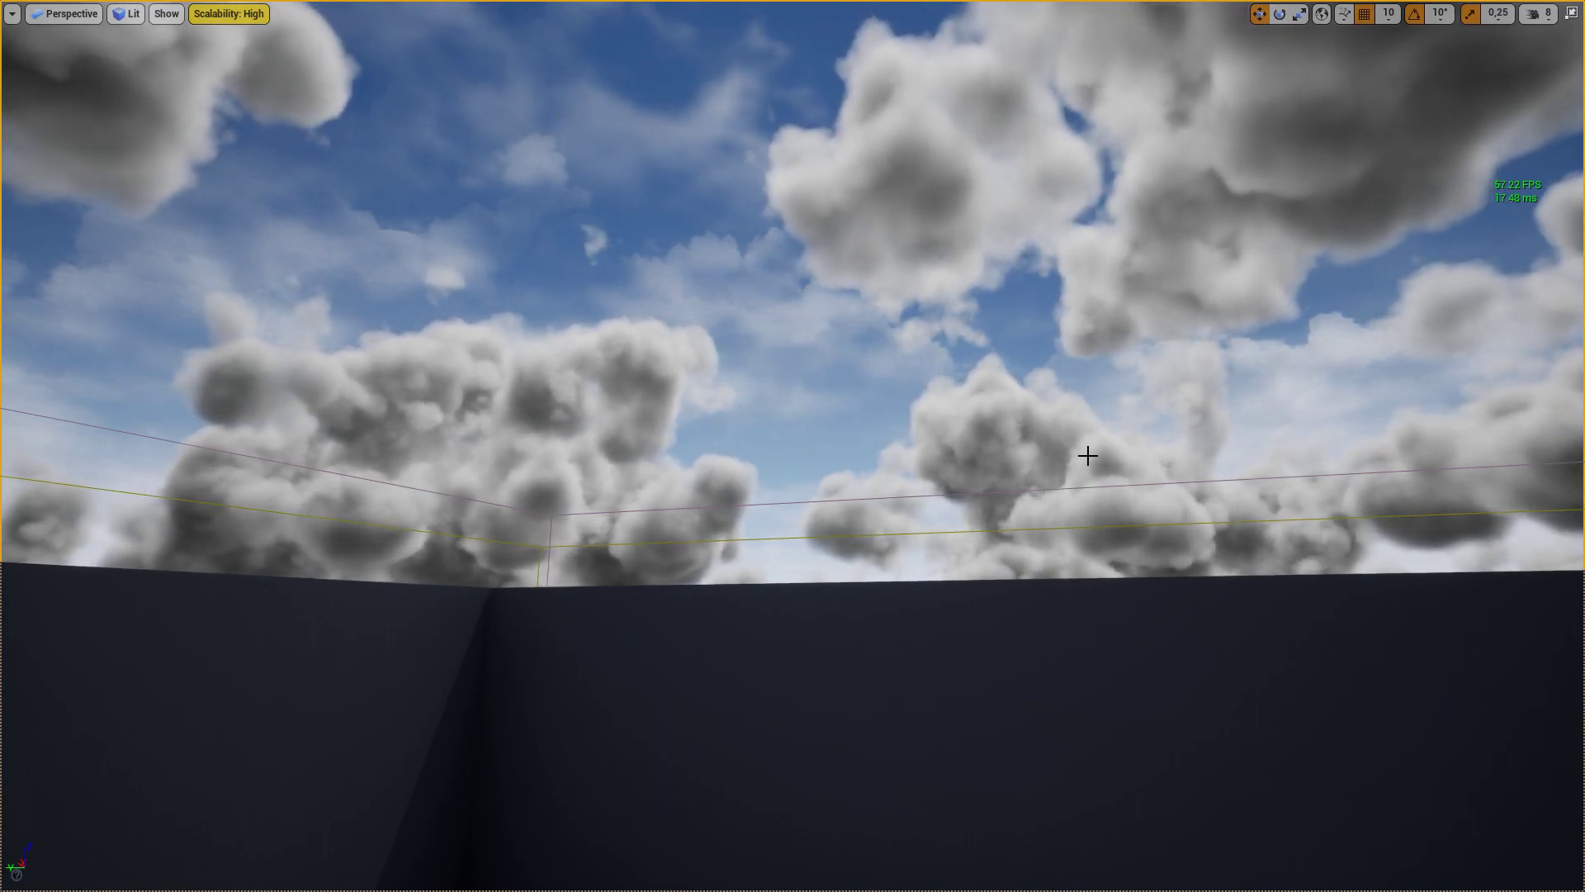
{"action": "mouse_move", "coordinate": [1088, 455]}
{"action": "right_mouse_down"}
{"action": "mouse_move", "coordinate": [1335, 456]}
{"action": "mouse_move", "coordinate": [1087, 452]}
{"action": "right_mouse_up"}
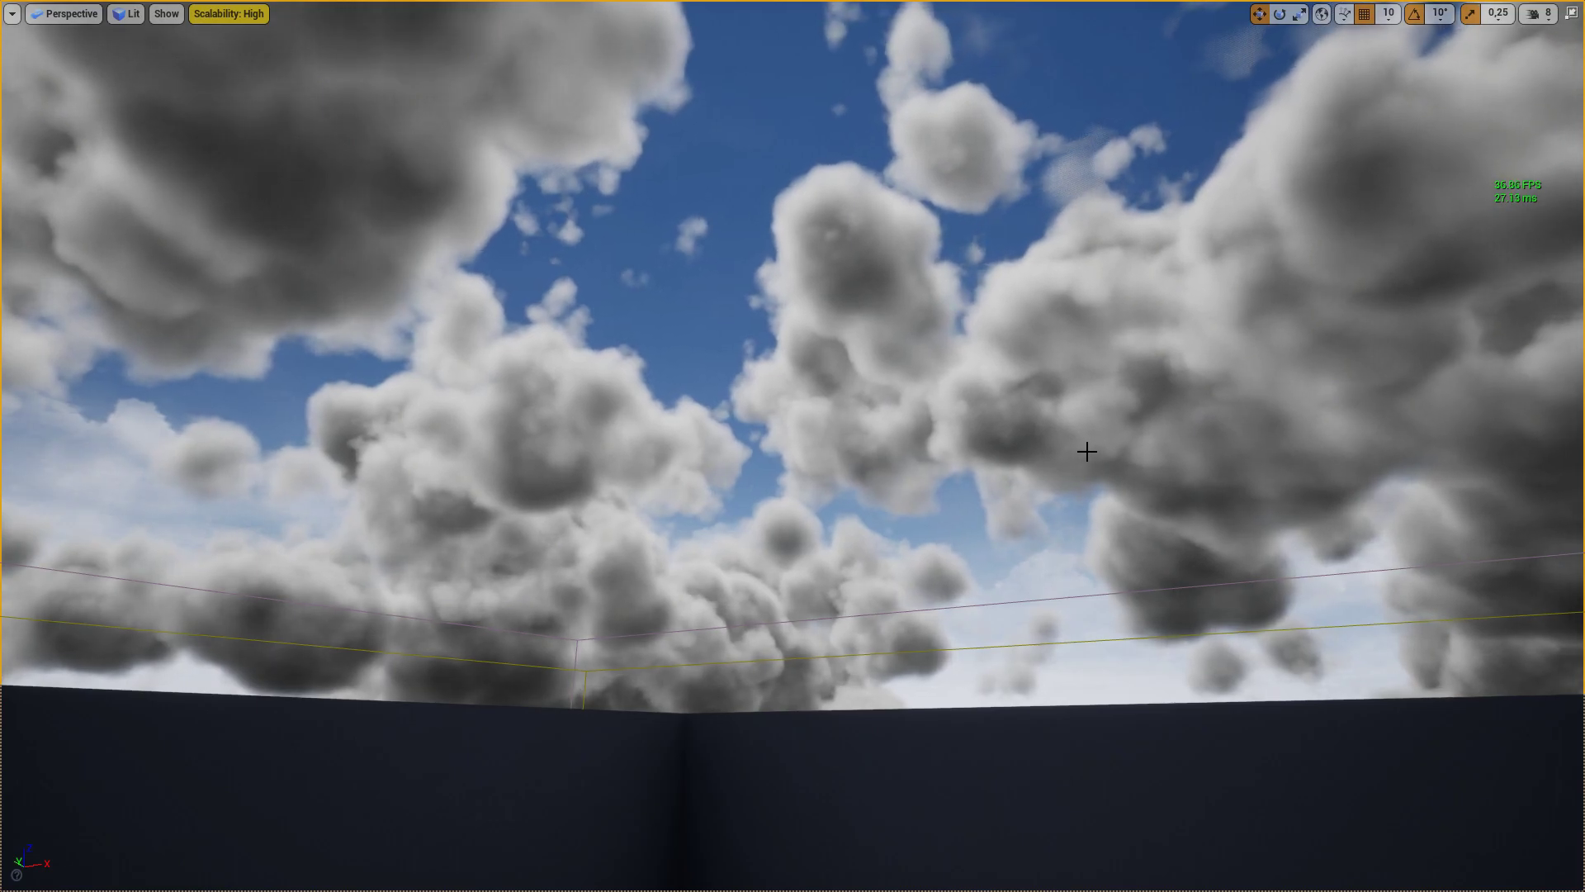